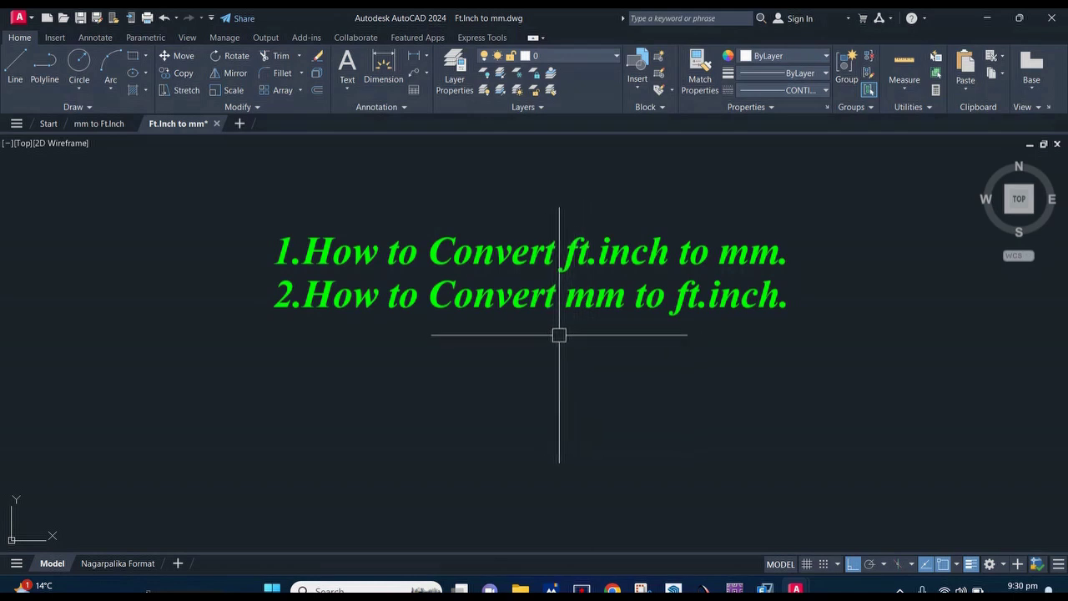
# Step: Zoom and pan onto the framed note reading 1 mm = 0.03937007874 Inch
pyautogui.scroll(-3, 559, 334)
pyautogui.scroll(-1, 556, 339)
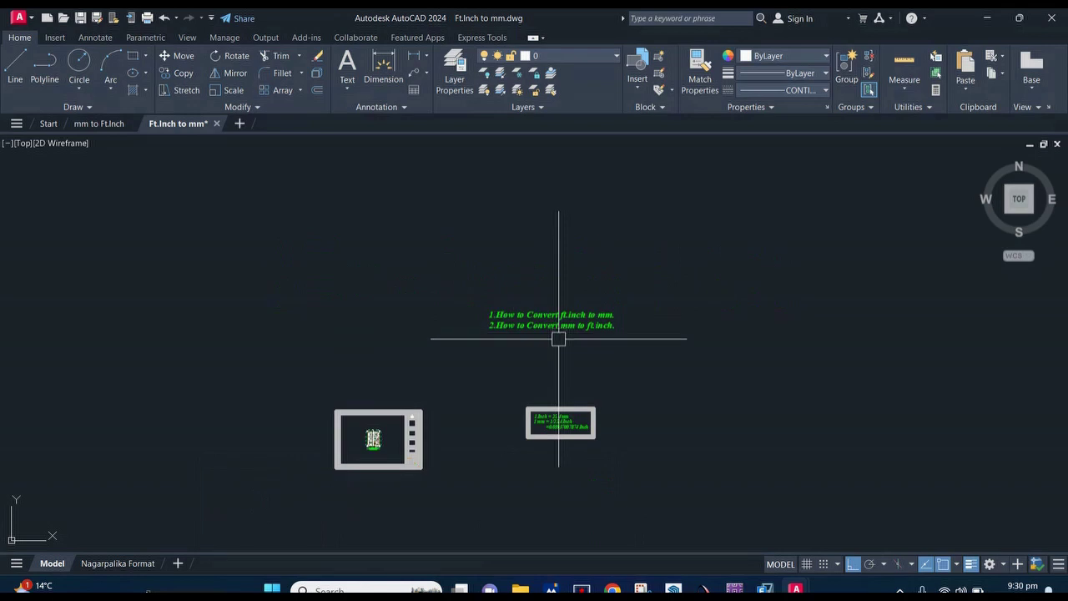
pyautogui.moveTo(555, 339); pyautogui.dragTo(551, 263, button='middle')
pyautogui.scroll(5, 560, 326)
pyautogui.moveTo(560, 328); pyautogui.dragTo(573, 312, button='middle')
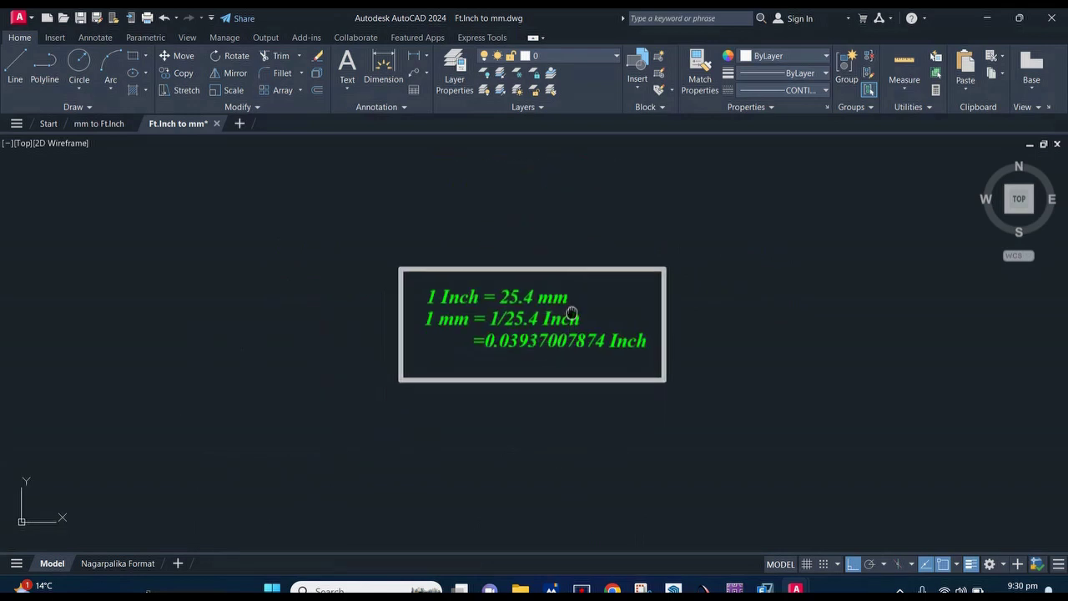
pyautogui.scroll(4, 576, 308)
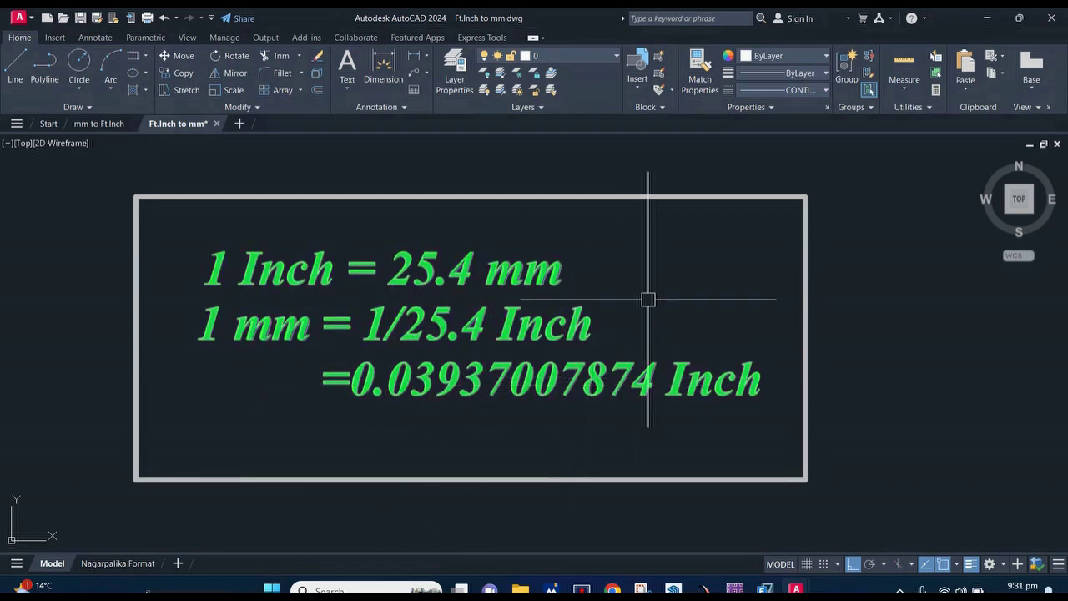
pyautogui.scroll(-2, 671, 297)
# Step: Zoom and pan across the floor plan to check dimensions like 30'-7" and 11'-3"
pyautogui.scroll(-2, 670, 298)
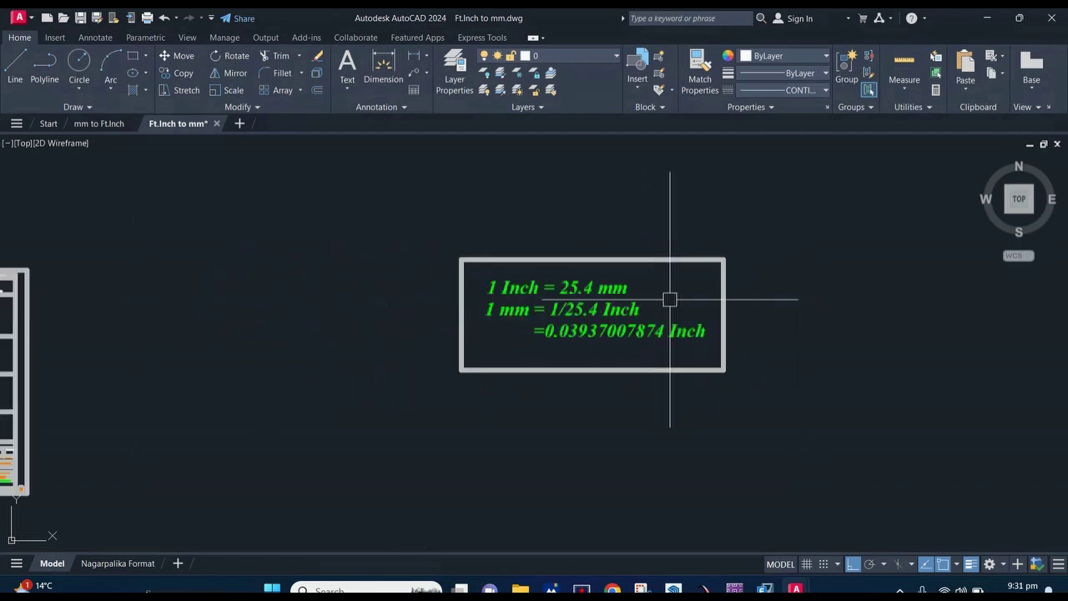
pyautogui.scroll(-1, 670, 298)
pyautogui.scroll(4, 670, 298)
pyautogui.scroll(-3, 671, 298)
pyautogui.scroll(-3, 670, 297)
pyautogui.moveTo(438, 310); pyautogui.dragTo(517, 309, button='middle')
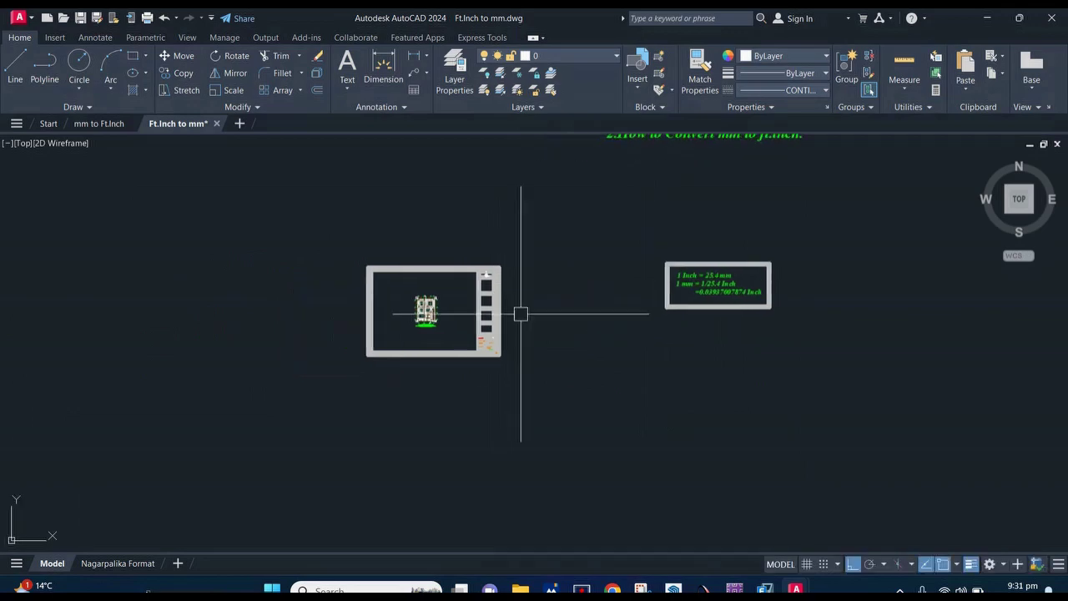
pyautogui.scroll(4, 426, 301)
pyautogui.scroll(3, 422, 294)
pyautogui.scroll(3, 400, 288)
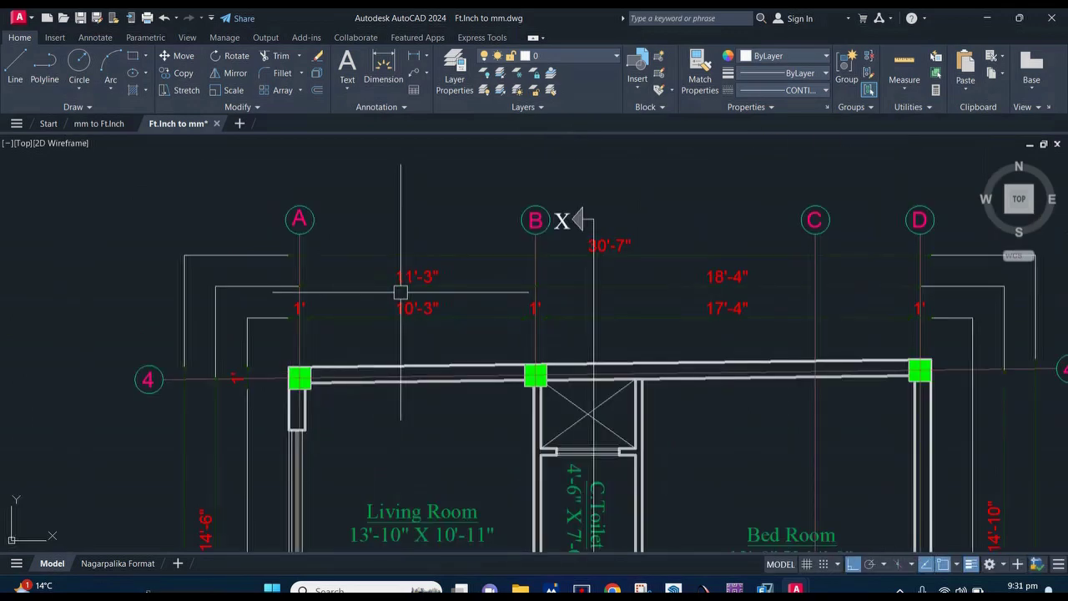
pyautogui.scroll(-1, 409, 278)
pyautogui.scroll(3, 409, 279)
pyautogui.scroll(-3, 409, 279)
pyautogui.scroll(-3, 409, 278)
pyautogui.scroll(-2, 409, 279)
pyautogui.scroll(4, 405, 285)
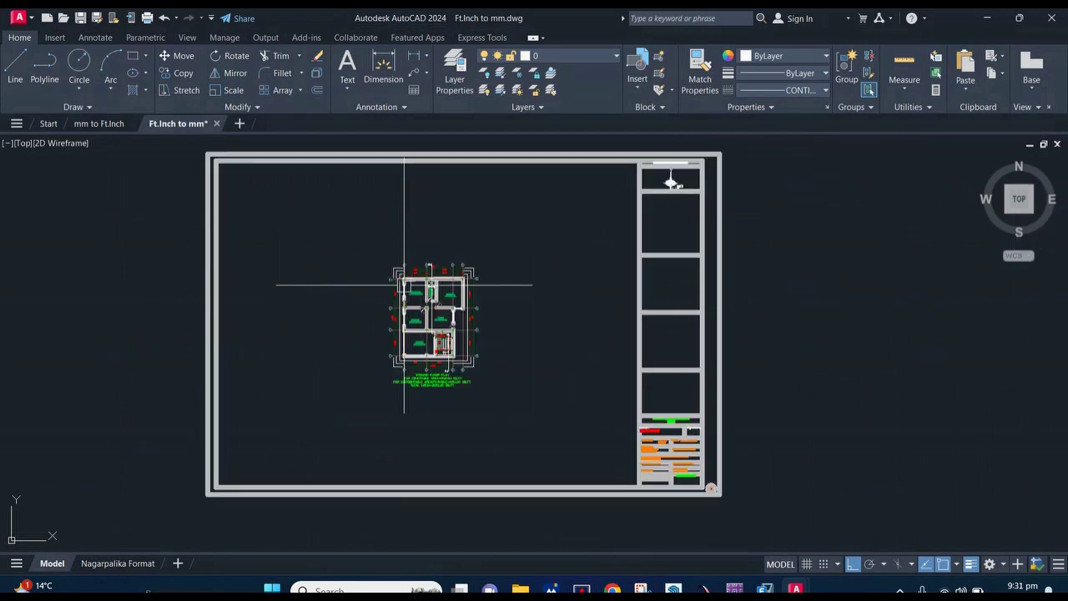
pyautogui.scroll(-4, 441, 334)
pyautogui.scroll(4, 429, 300)
pyautogui.scroll(2, 418, 292)
pyautogui.scroll(6, 395, 278)
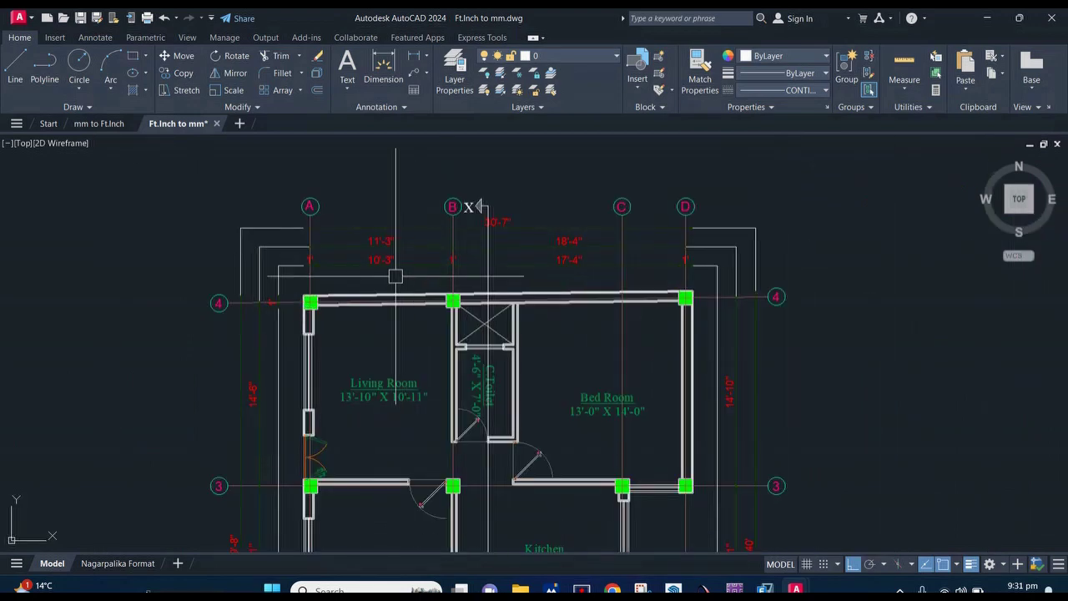
pyautogui.scroll(4, 376, 250)
pyautogui.scroll(-2, 420, 259)
pyautogui.scroll(-2, 420, 258)
pyautogui.scroll(4, 428, 242)
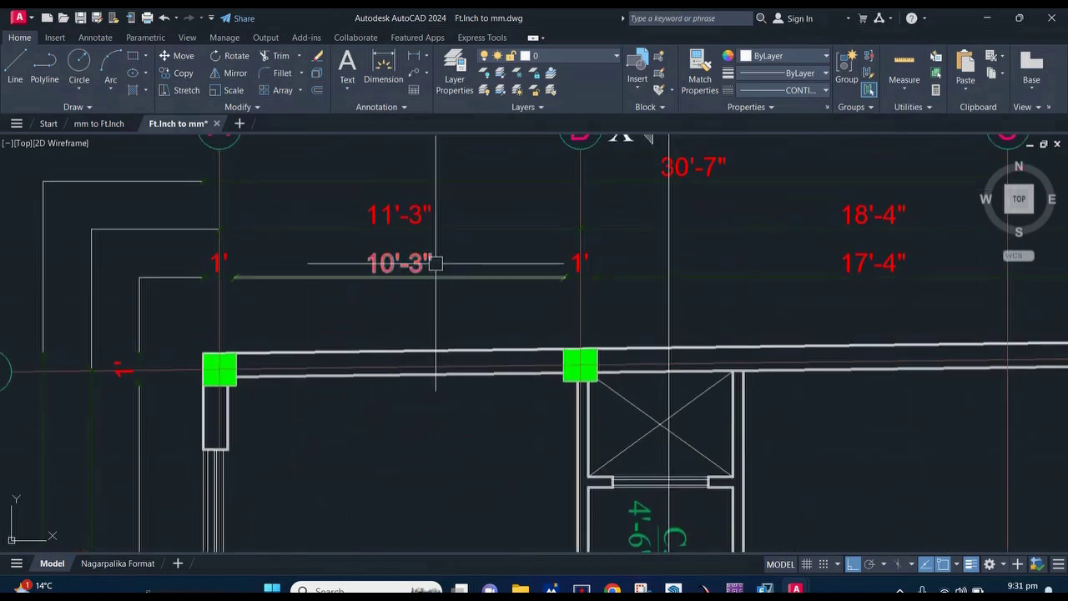
pyautogui.moveTo(429, 304); pyautogui.dragTo(478, 248, button='middle')
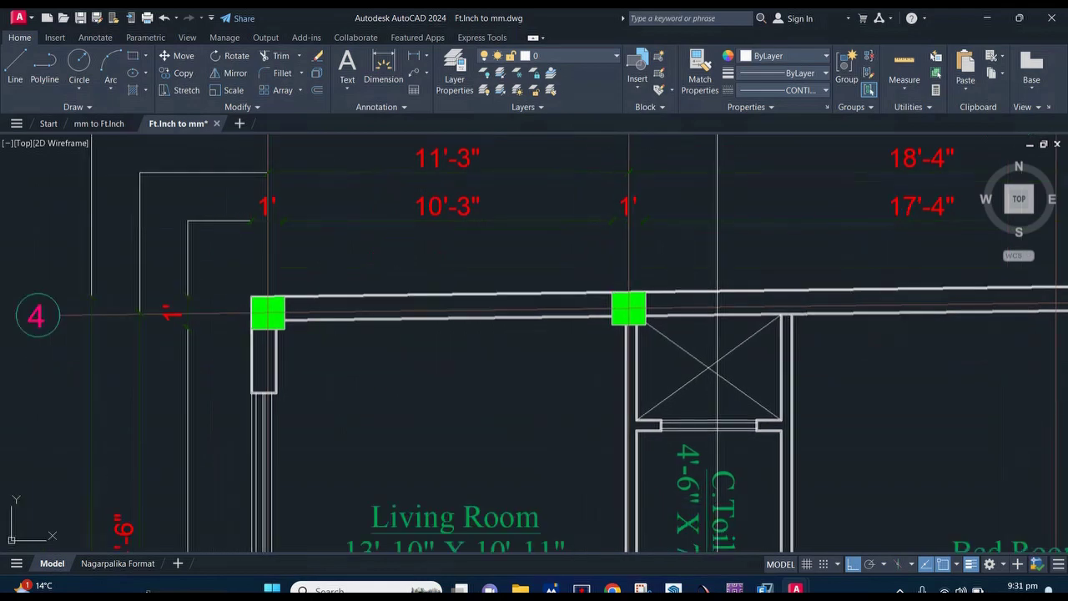
pyautogui.scroll(2, 267, 314)
pyautogui.moveTo(157, 318); pyautogui.dragTo(175, 388, button='middle')
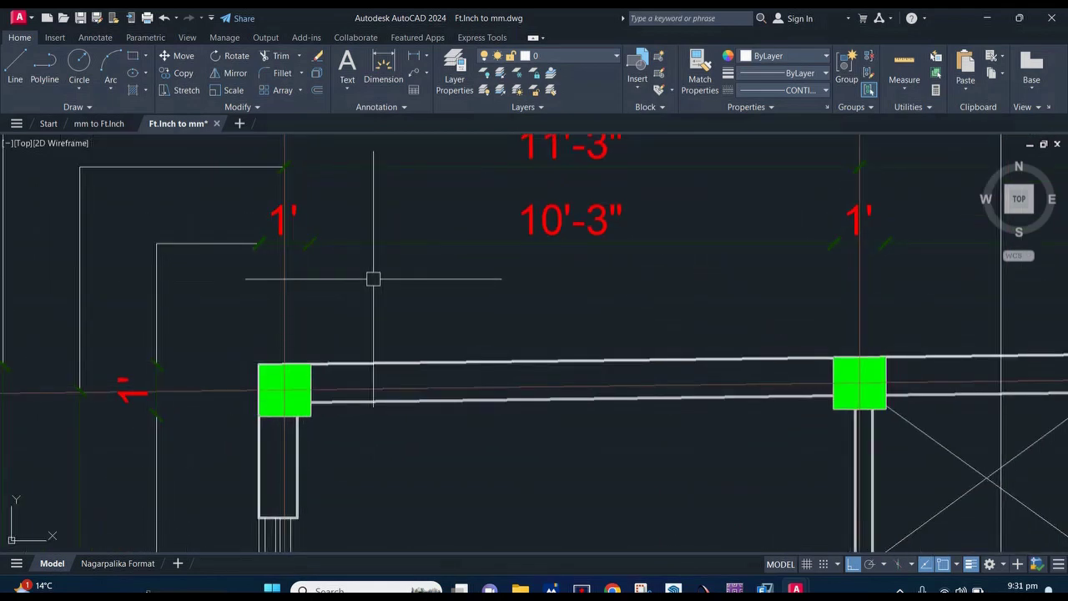
# Step: Zoom back out until the whole framed sheet and title block are visible
pyautogui.scroll(-2, 373, 279)
pyautogui.scroll(-3, 373, 279)
pyautogui.scroll(-1, 373, 278)
pyautogui.scroll(-4, 373, 278)
pyautogui.moveTo(415, 285)
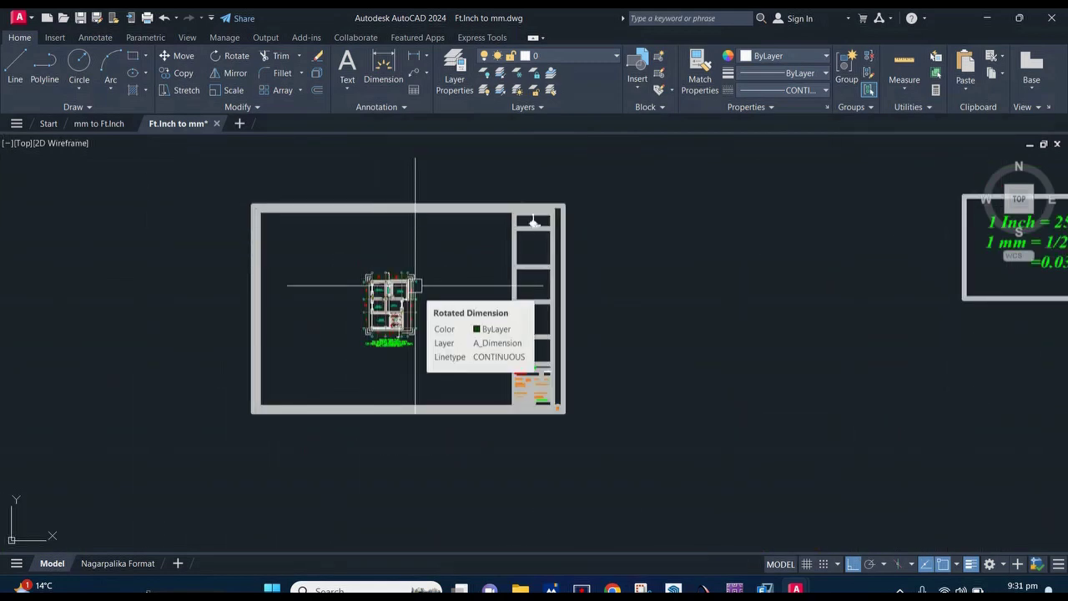
pyautogui.scroll(6, 415, 286)
pyautogui.scroll(8, 400, 269)
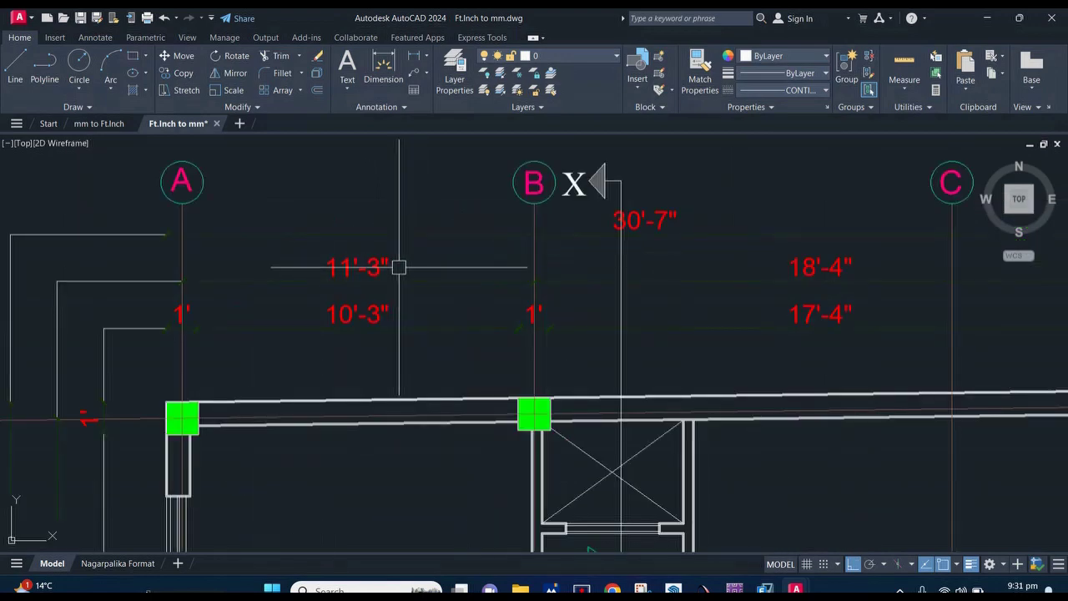
pyautogui.scroll(-5, 392, 268)
pyautogui.scroll(-4, 382, 269)
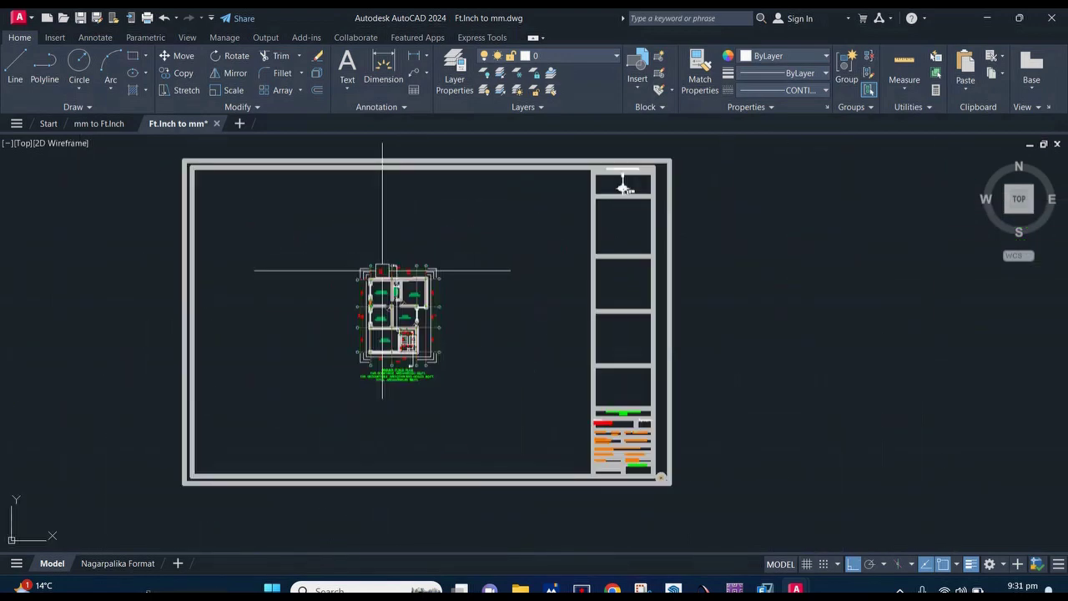
pyautogui.scroll(-5, 382, 269)
pyautogui.scroll(5, 382, 263)
pyautogui.scroll(7, 367, 267)
pyautogui.scroll(4, 363, 269)
pyautogui.scroll(2, 379, 260)
pyautogui.scroll(-2, 382, 257)
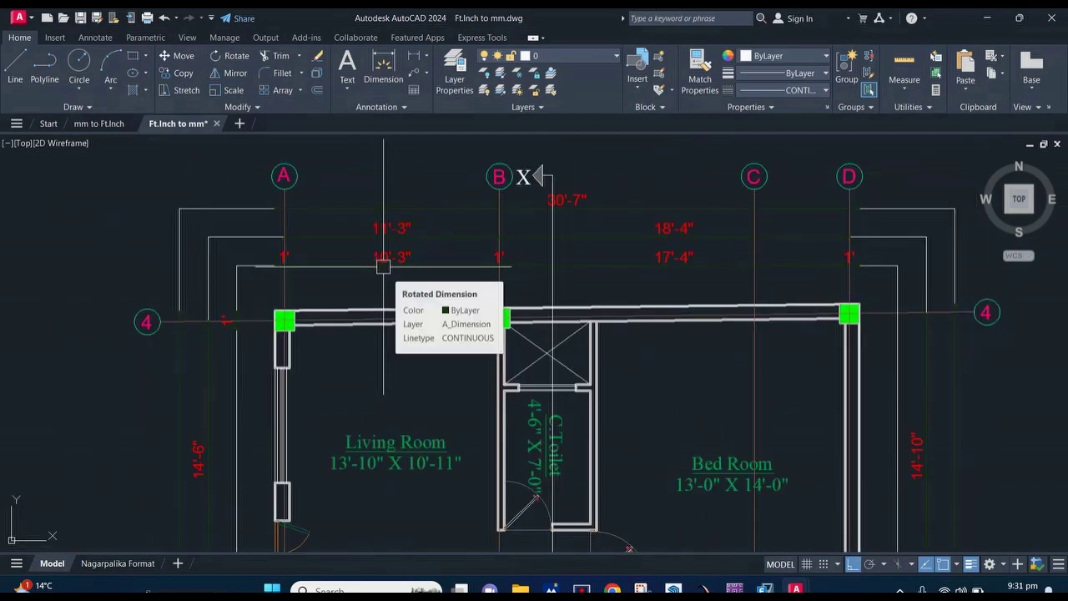
pyautogui.scroll(-4, 383, 266)
pyautogui.scroll(-3, 383, 267)
pyautogui.scroll(-2, 383, 267)
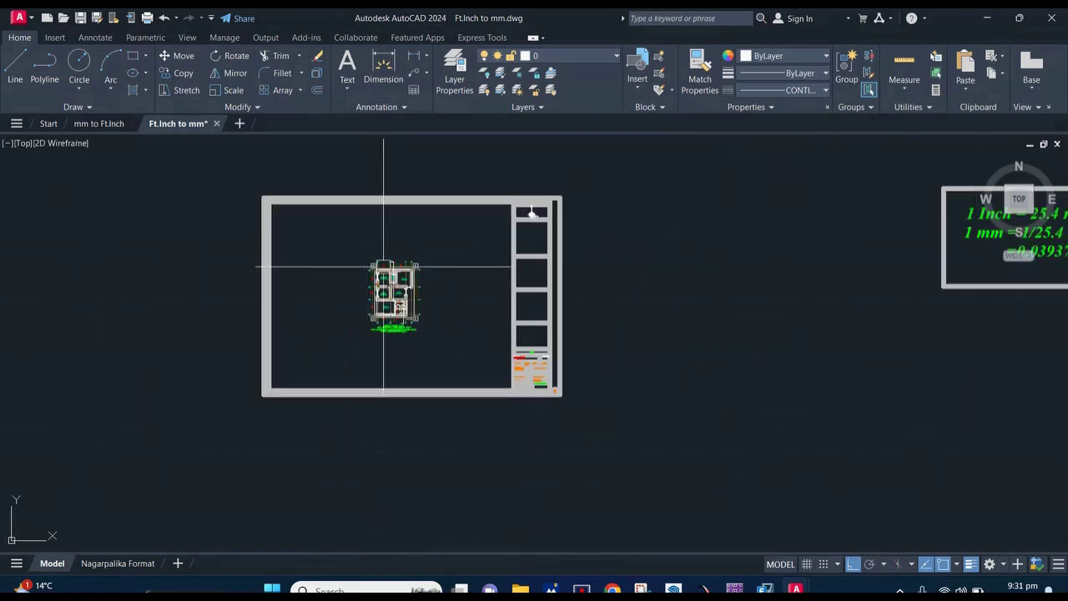
pyautogui.scroll(2, 372, 257)
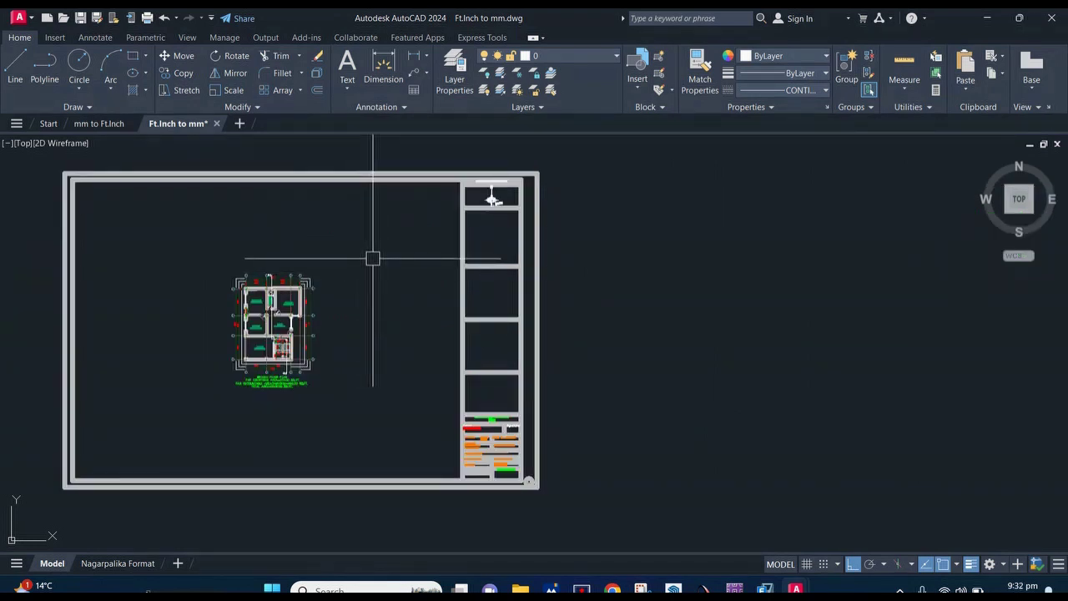
# Step: Use UN to set length units to Decimal, precision 0.000, insertion scale Millimeters
pyautogui.write('UN')
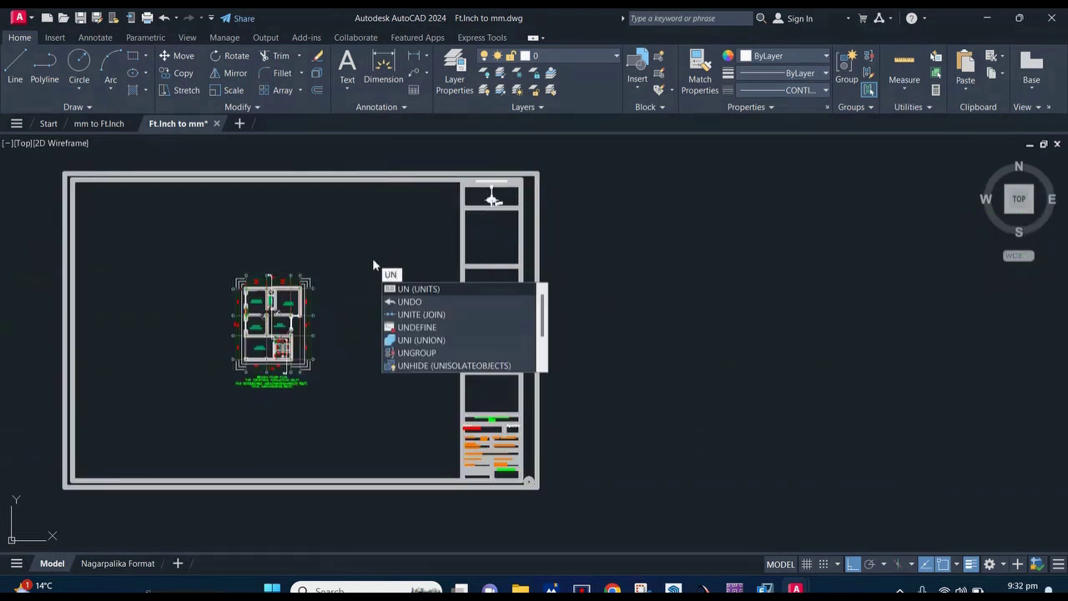
pyautogui.press('Return')
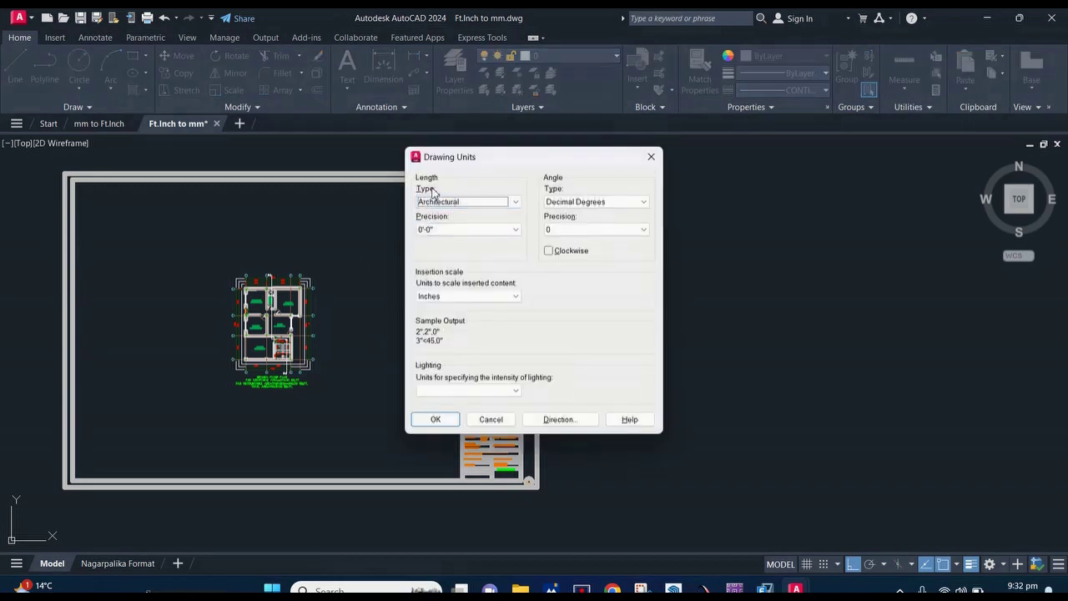
pyautogui.moveTo(468, 202)
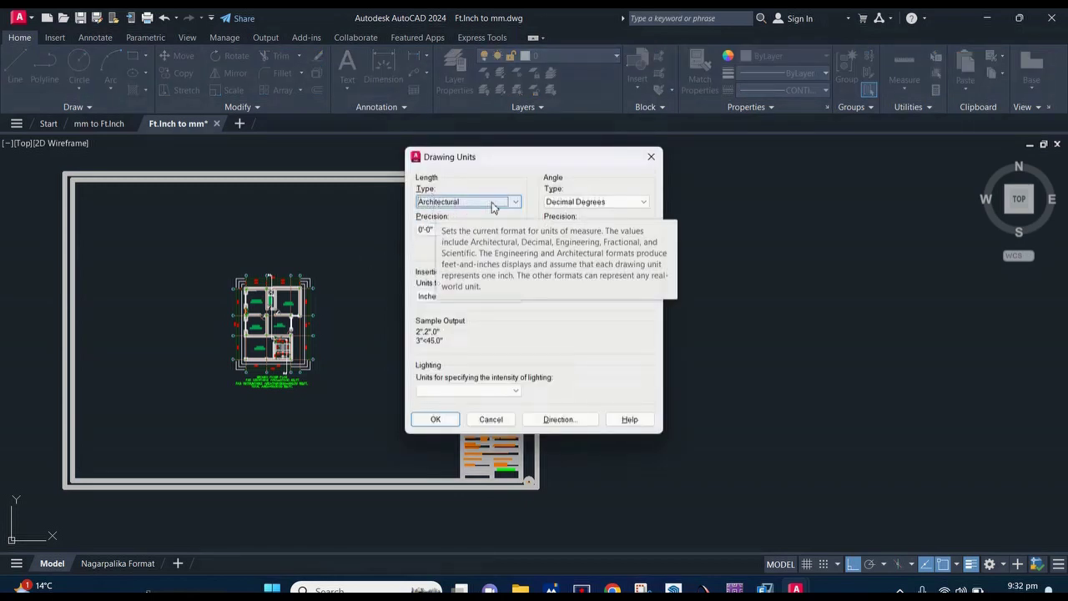
pyautogui.click(493, 207)
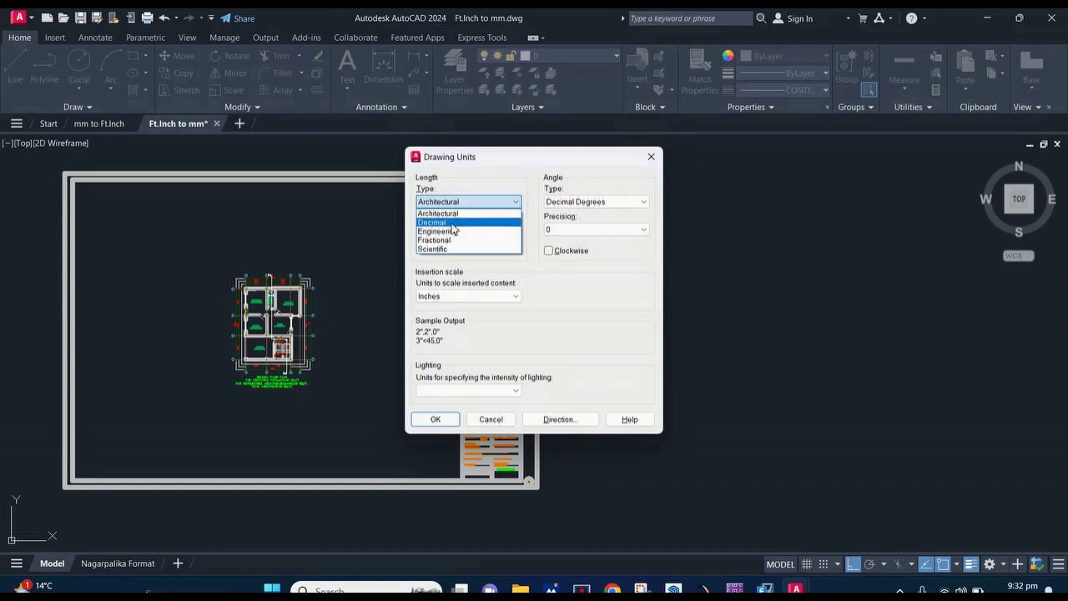
pyautogui.click(452, 224)
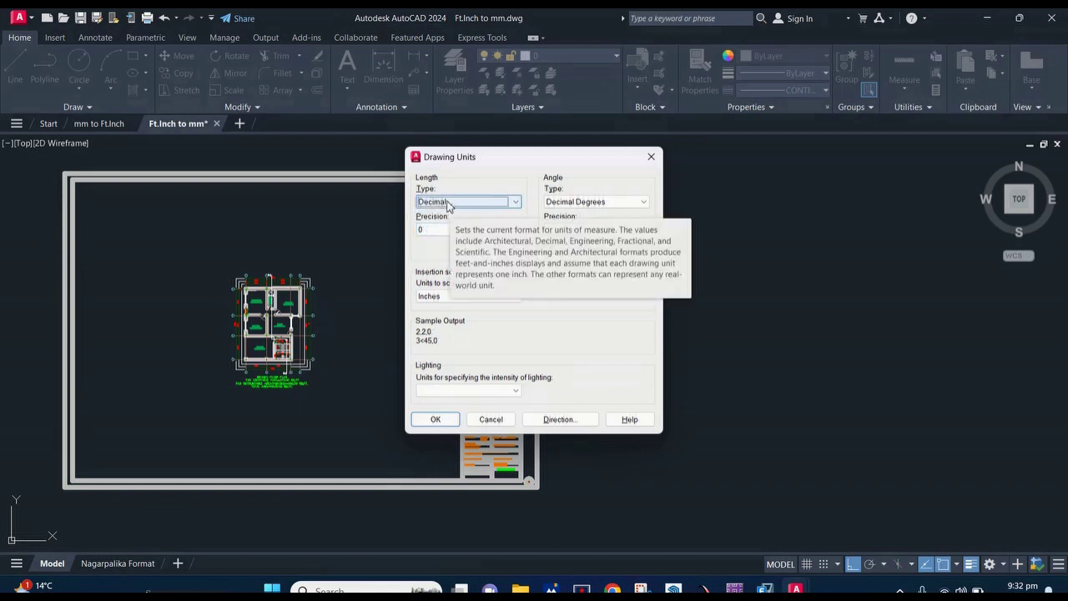
pyautogui.click(443, 232)
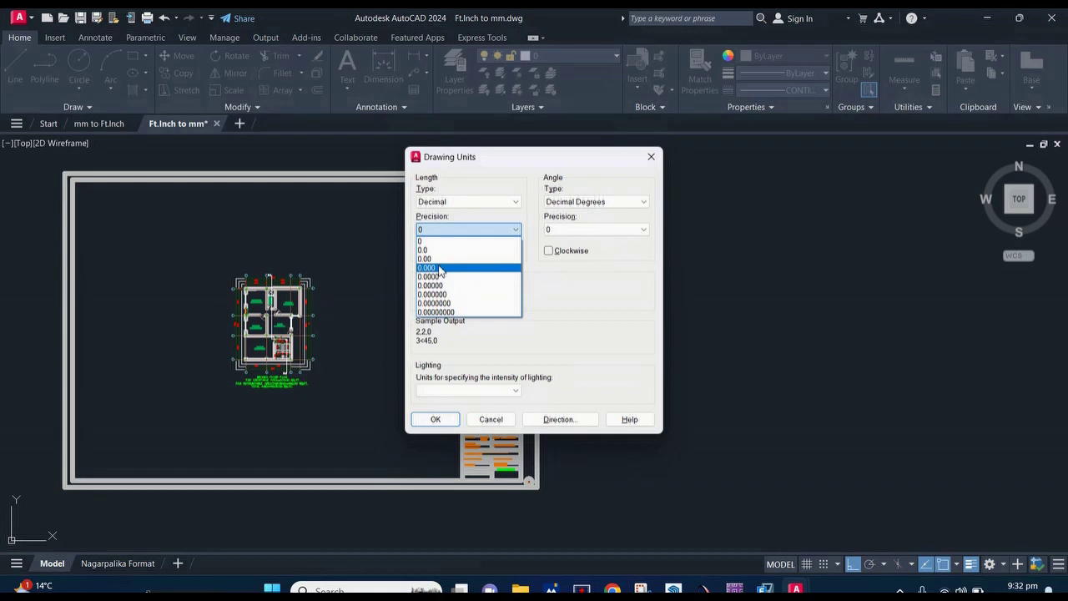
pyautogui.click(440, 268)
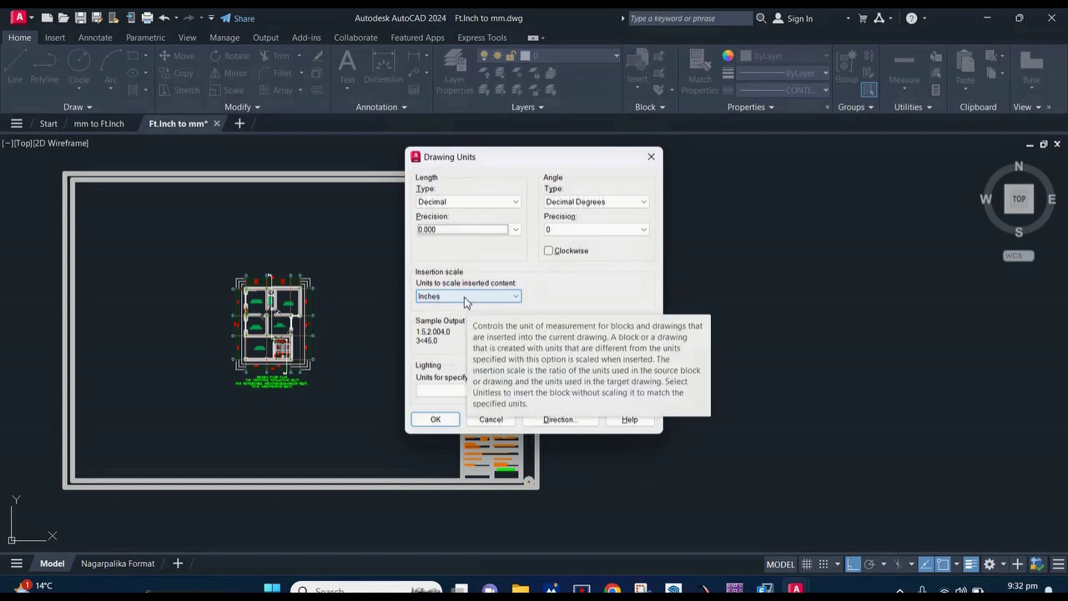
pyautogui.click(465, 302)
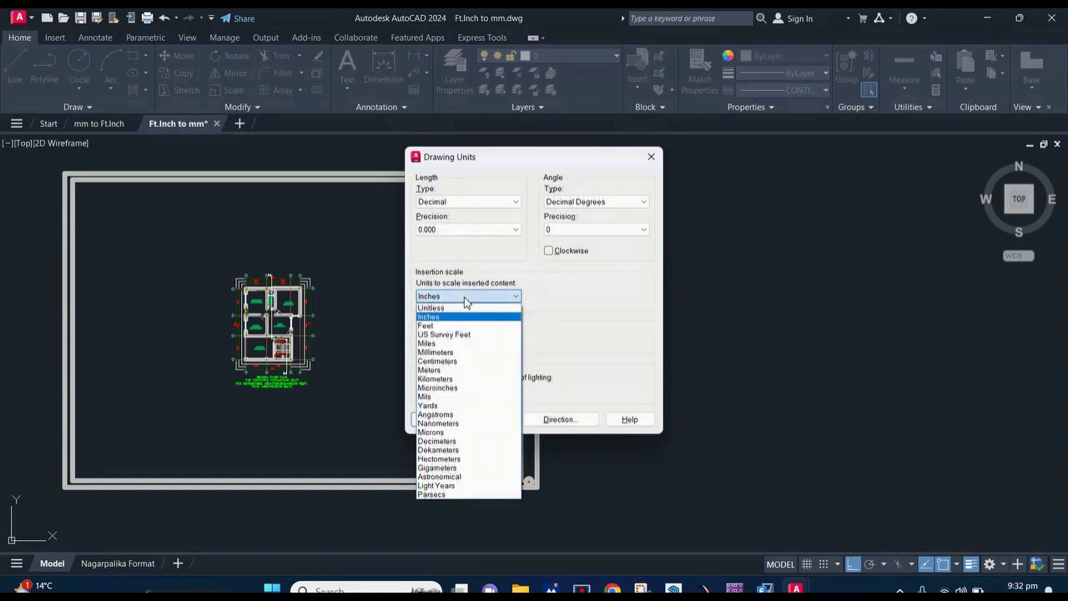
pyautogui.click(442, 351)
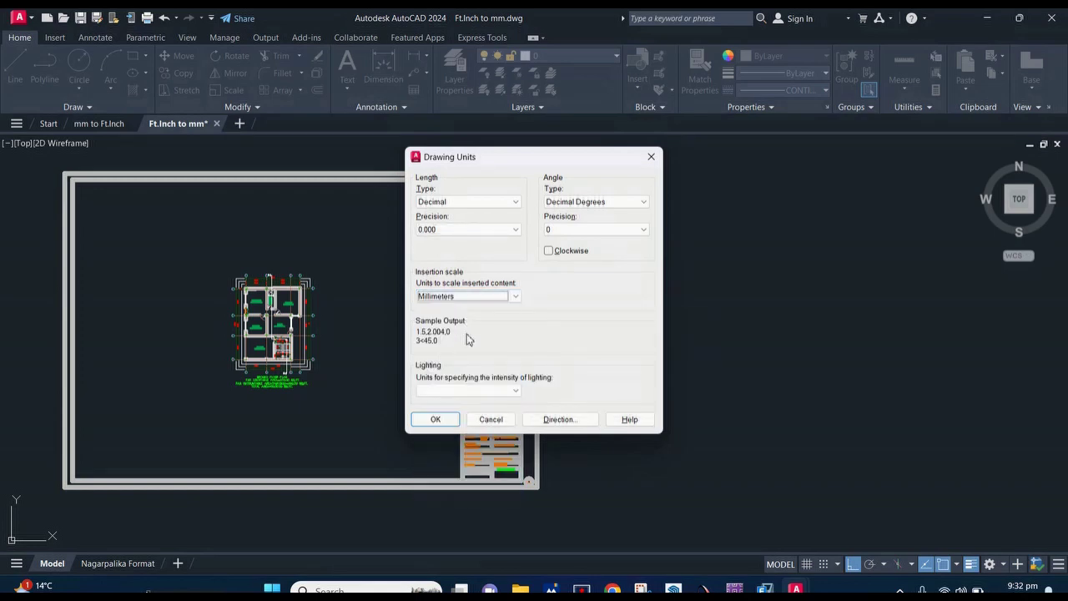
pyautogui.click(435, 419)
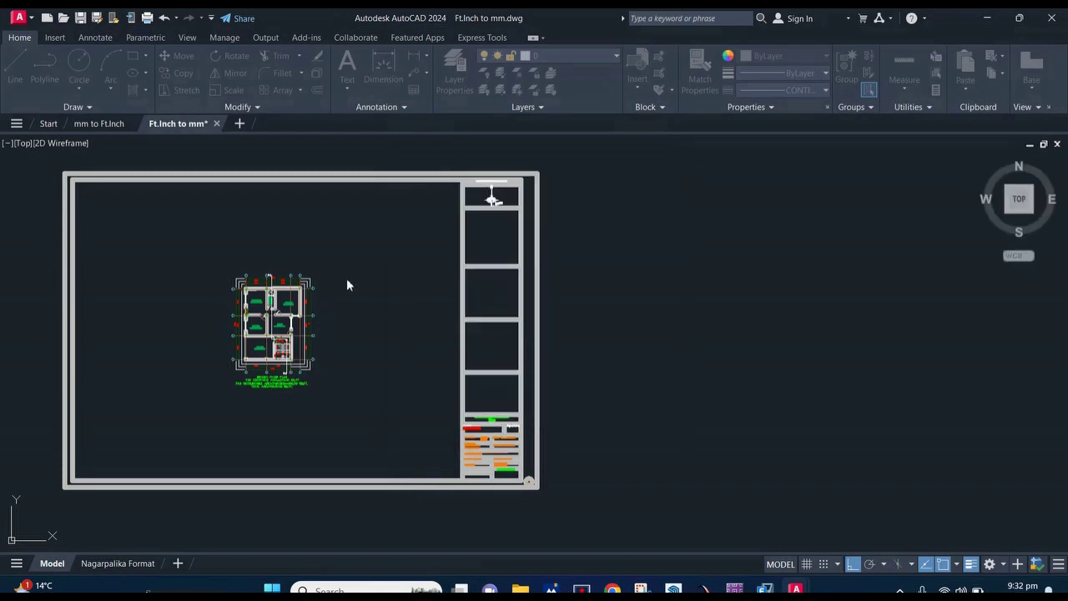
pyautogui.moveTo(346, 279); pyautogui.dragTo(479, 269, button='middle')
# Step: Zoom to the Living Room and select its 11'-3" dimension
pyautogui.scroll(5, 387, 287)
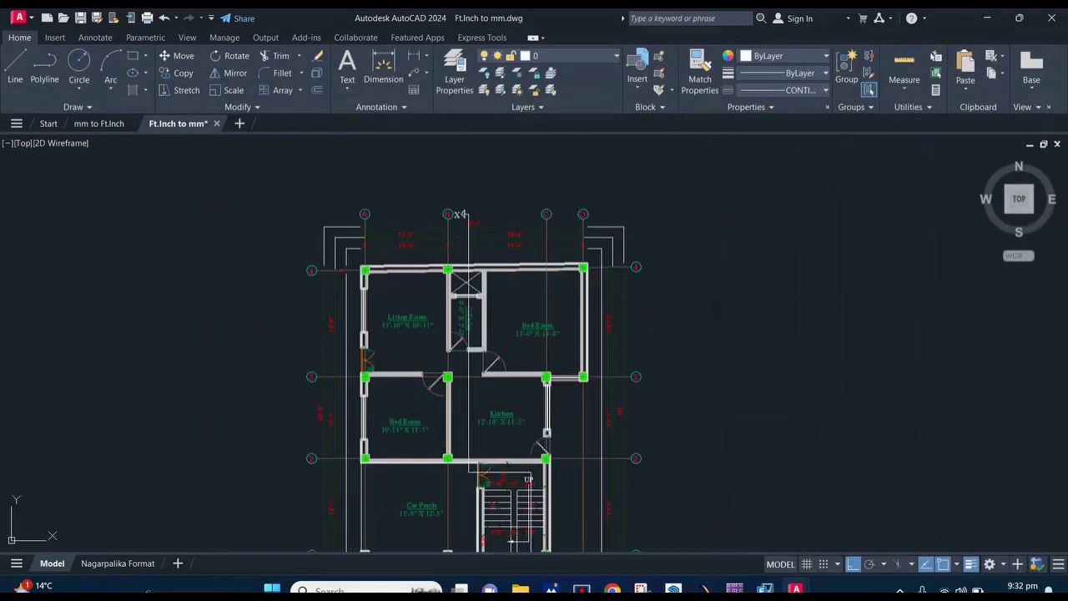
pyautogui.scroll(2, 401, 245)
pyautogui.moveTo(414, 221); pyautogui.dragTo(413, 258, button='middle')
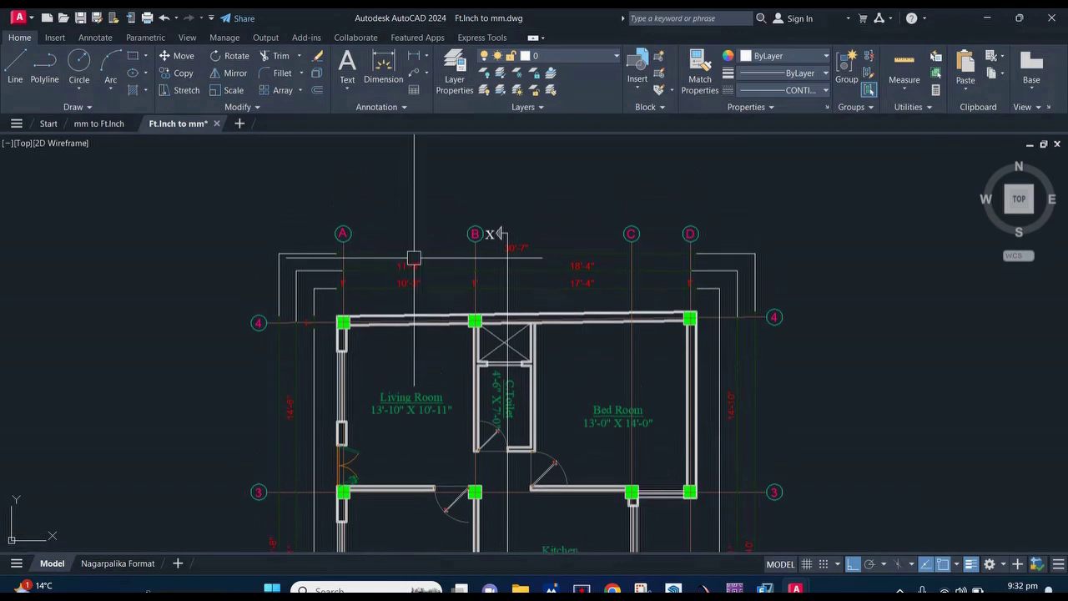
pyautogui.scroll(4, 414, 258)
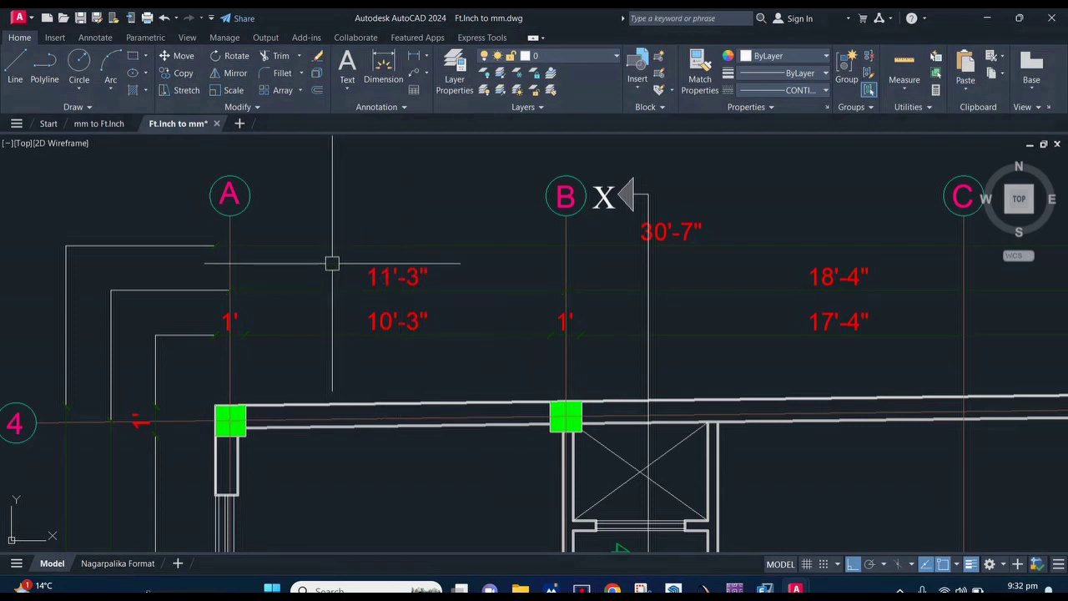
pyautogui.click(386, 272)
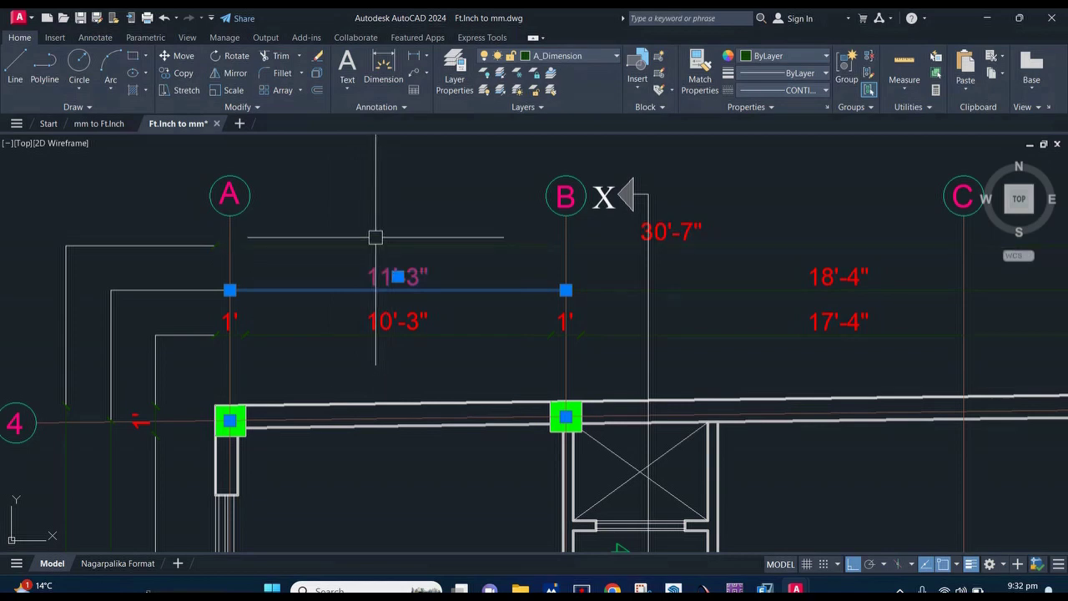
# Step: Check the annotation settings showing the arial text style, then open the Dimension Style Manager
pyautogui.click(402, 107)
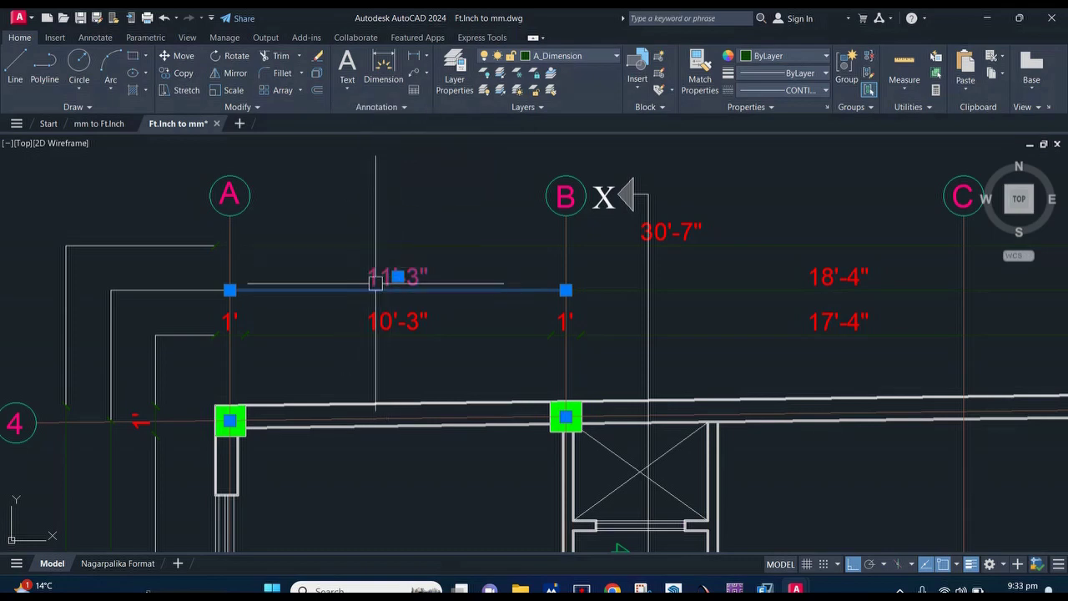
pyautogui.click(394, 109)
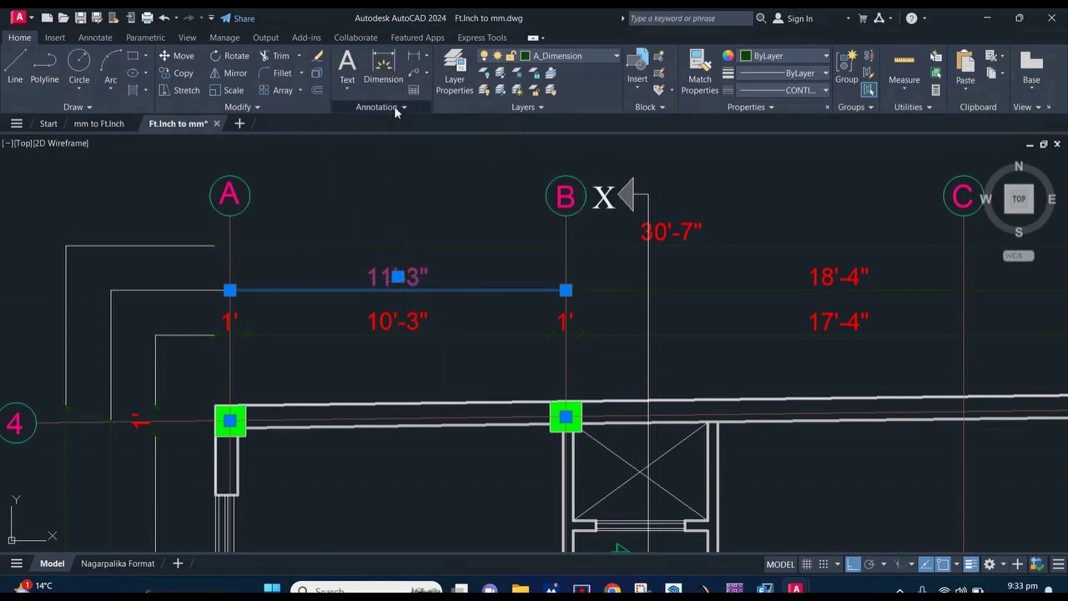
pyautogui.click(395, 106)
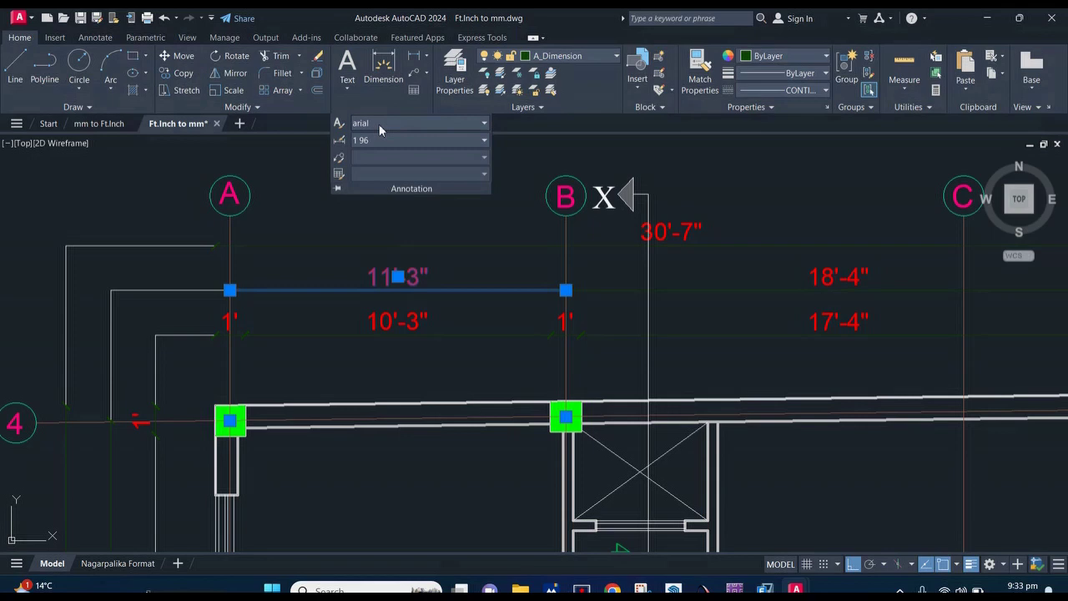
pyautogui.click(378, 124)
pyautogui.click(379, 123)
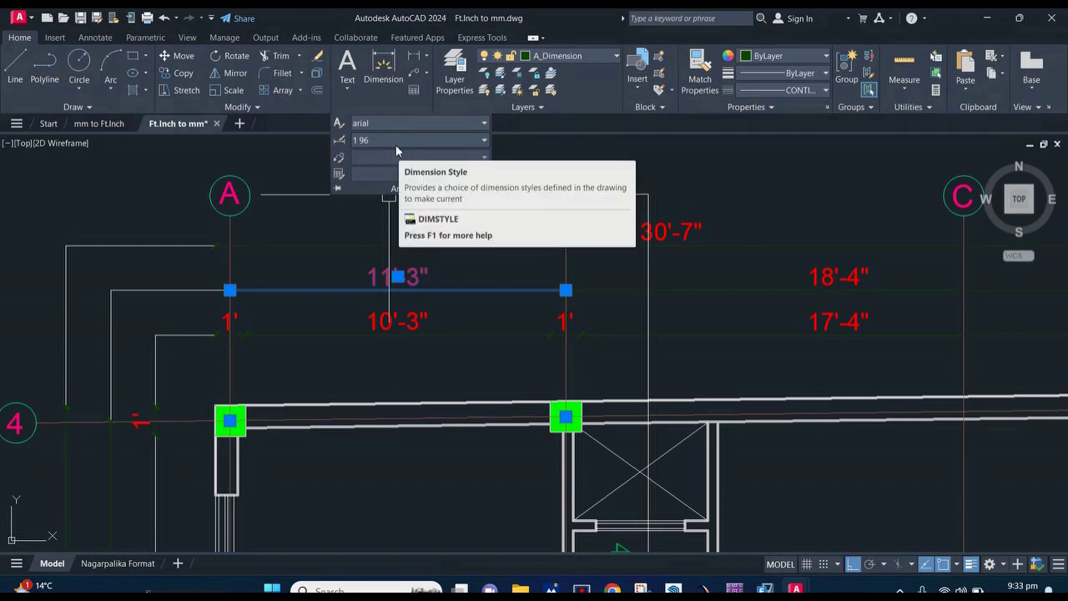
pyautogui.click(339, 142)
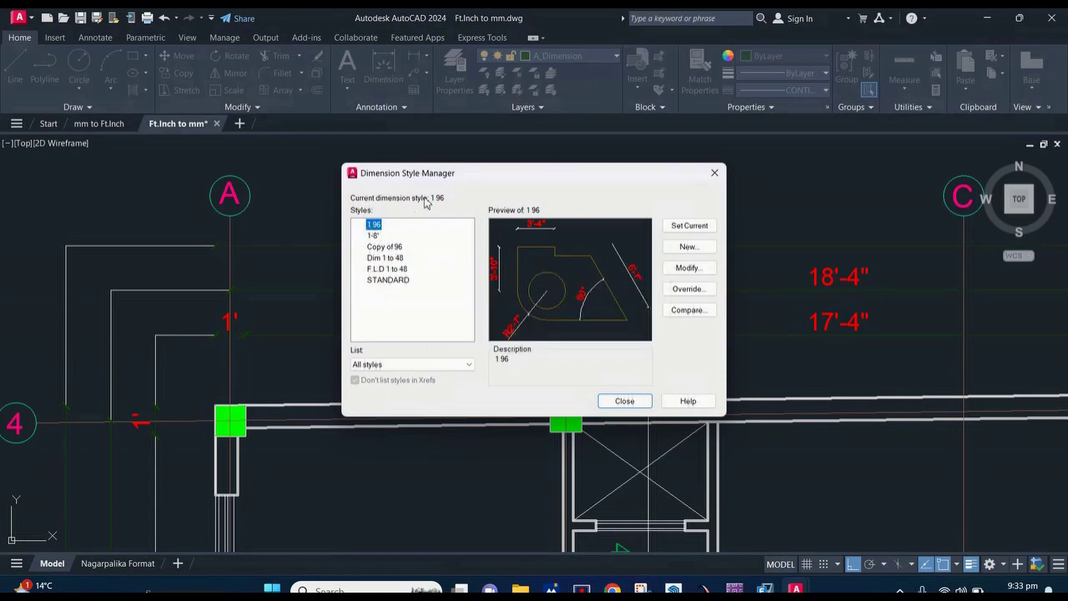
# Step: Give the 1 96 style Decimal primary units at 0.000, so dimensions read 135, 123, 220
pyautogui.click(691, 270)
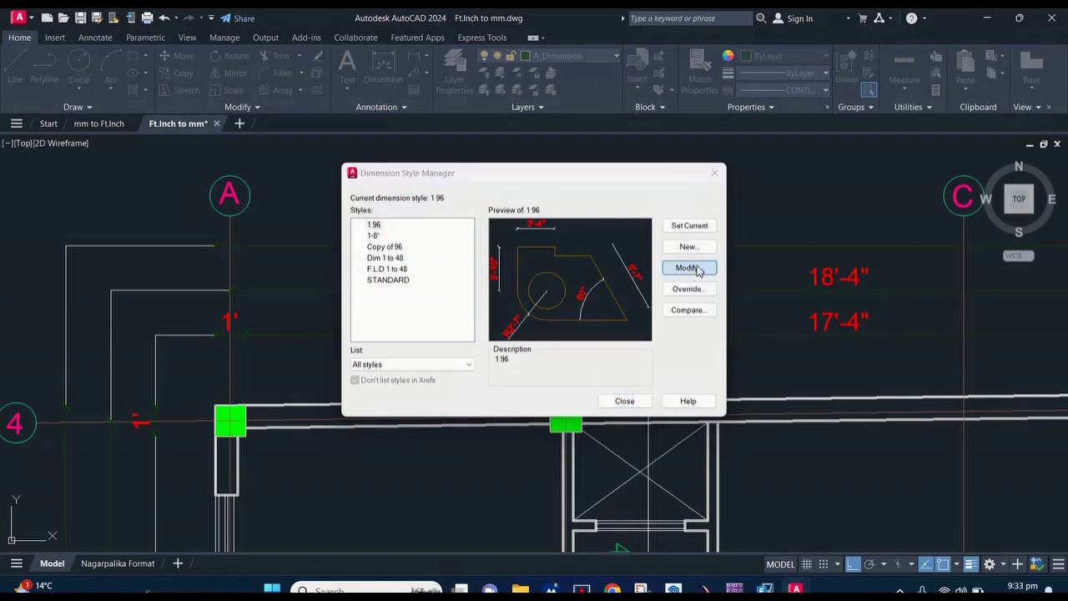
pyautogui.click(688, 268)
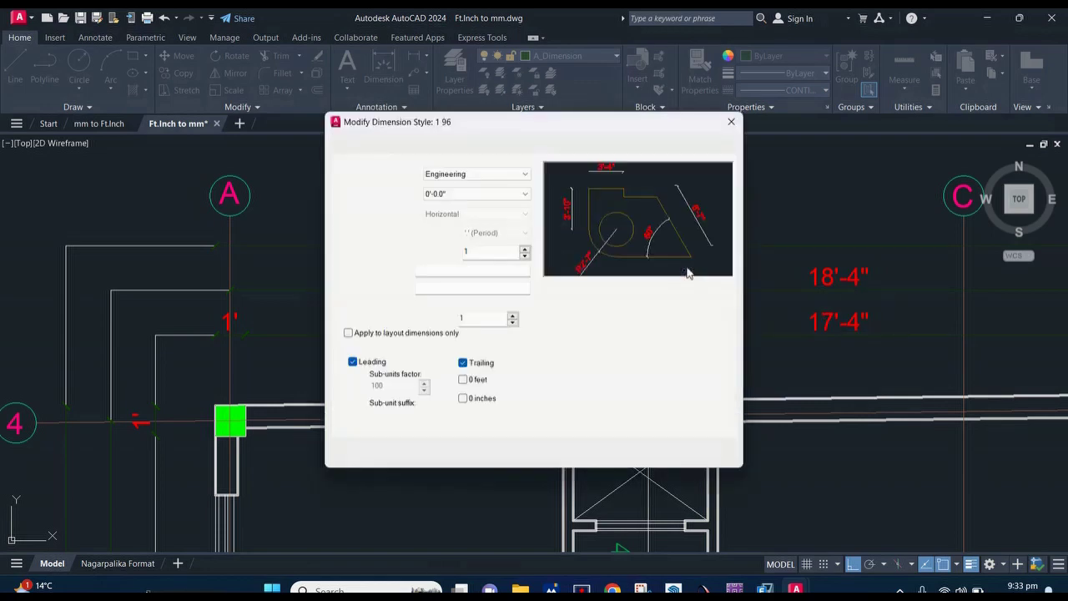
pyautogui.click(500, 176)
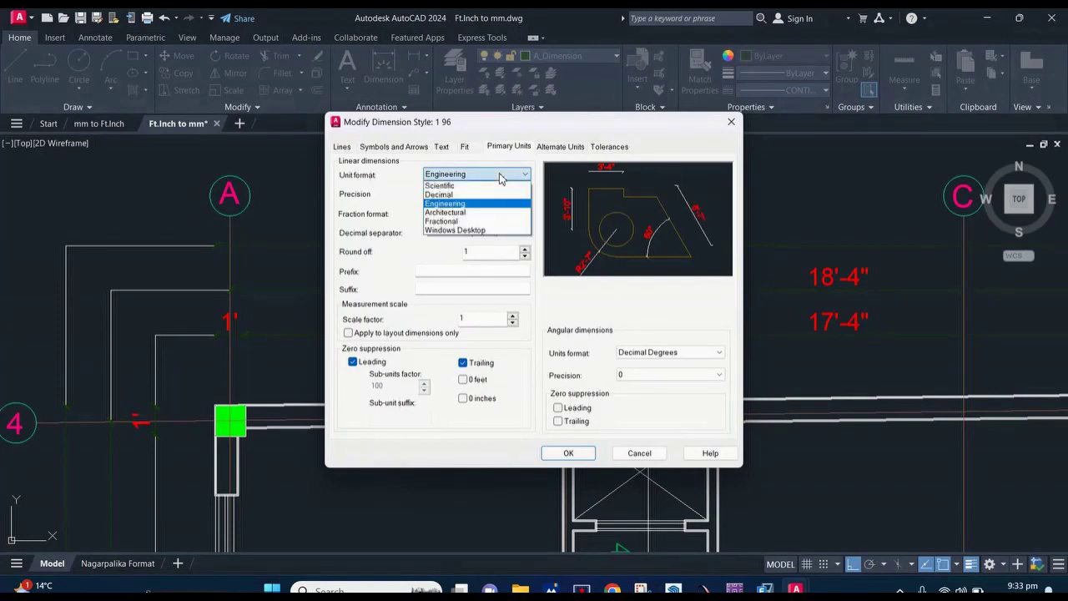
pyautogui.click(464, 196)
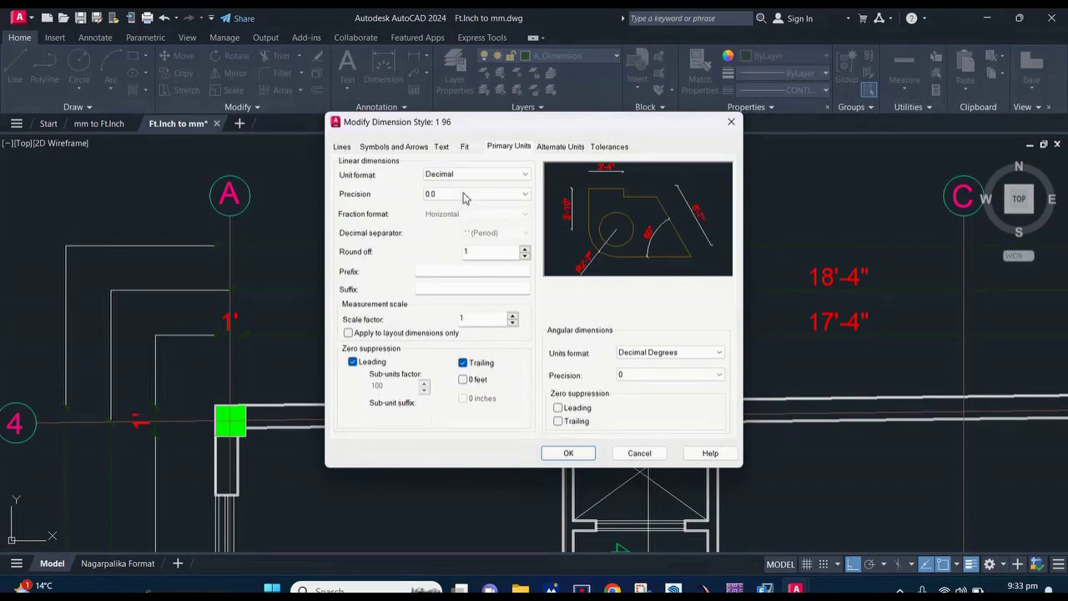
pyautogui.click(473, 201)
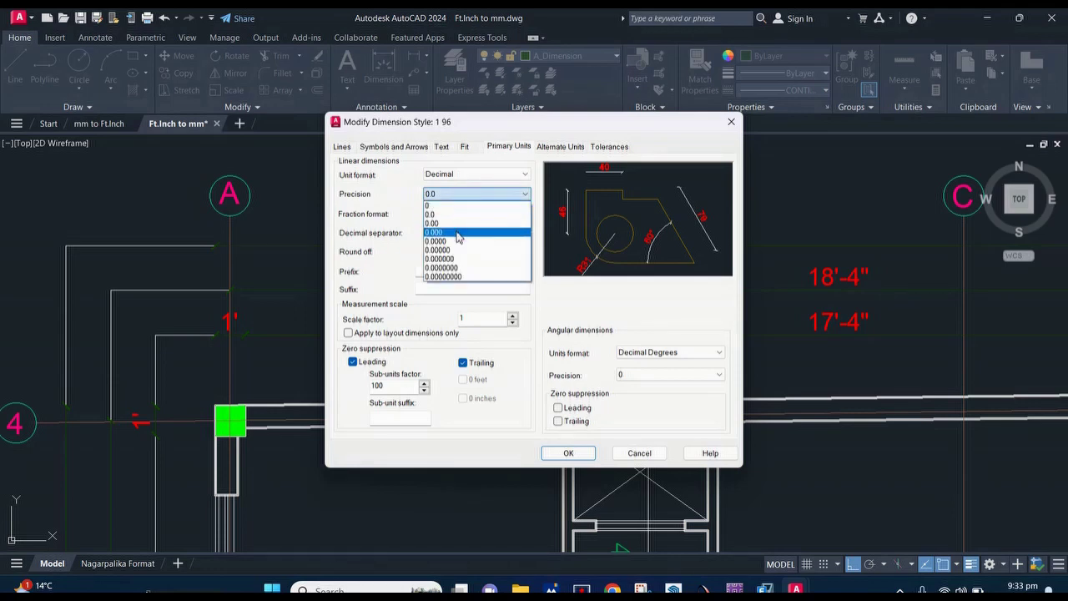
pyautogui.click(457, 233)
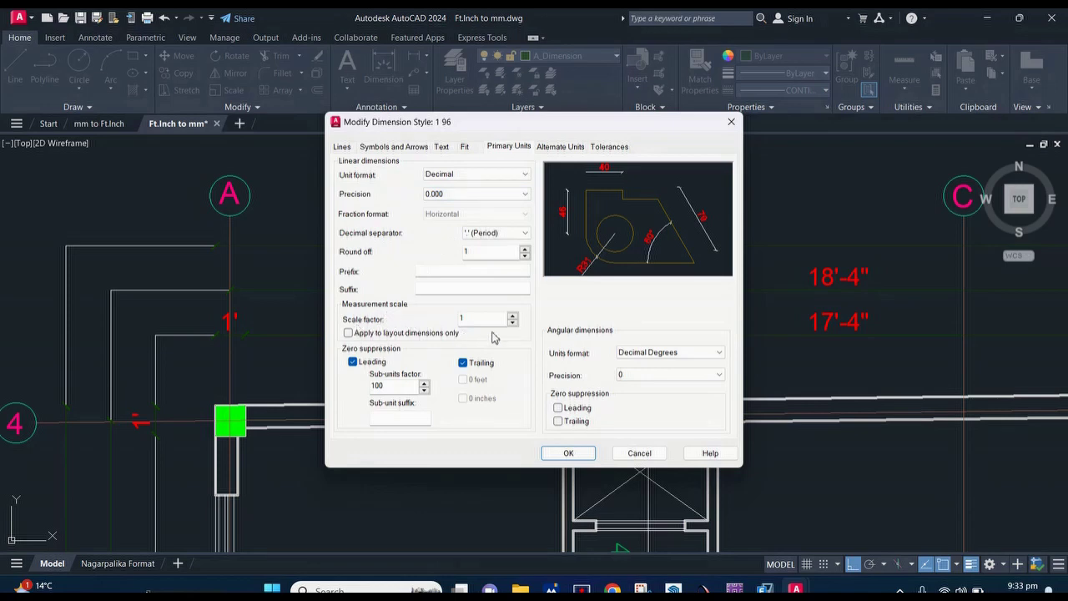
pyautogui.moveTo(480, 322)
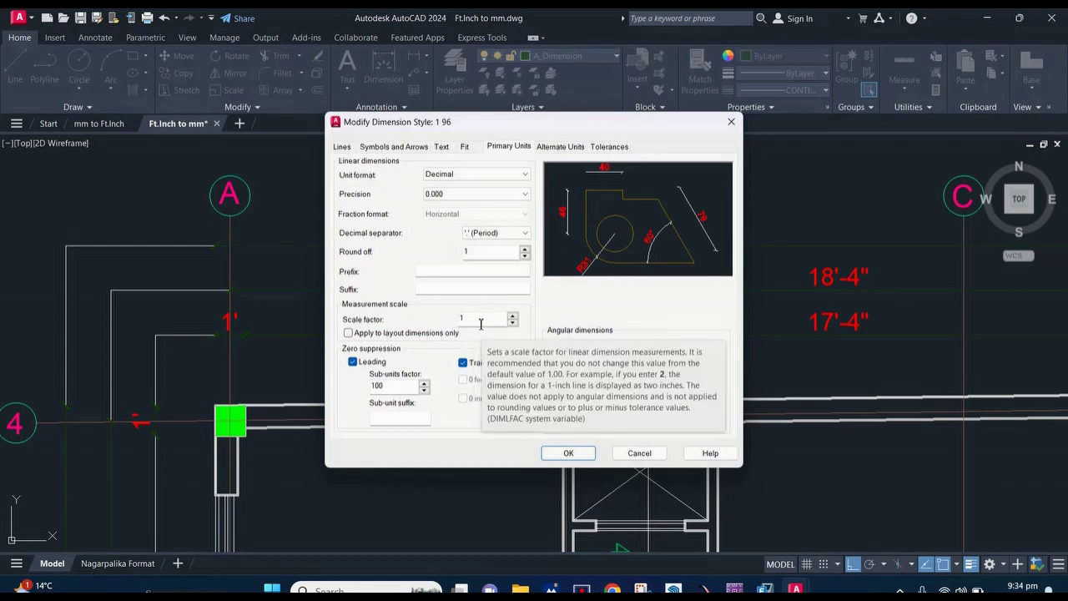
pyautogui.click(569, 454)
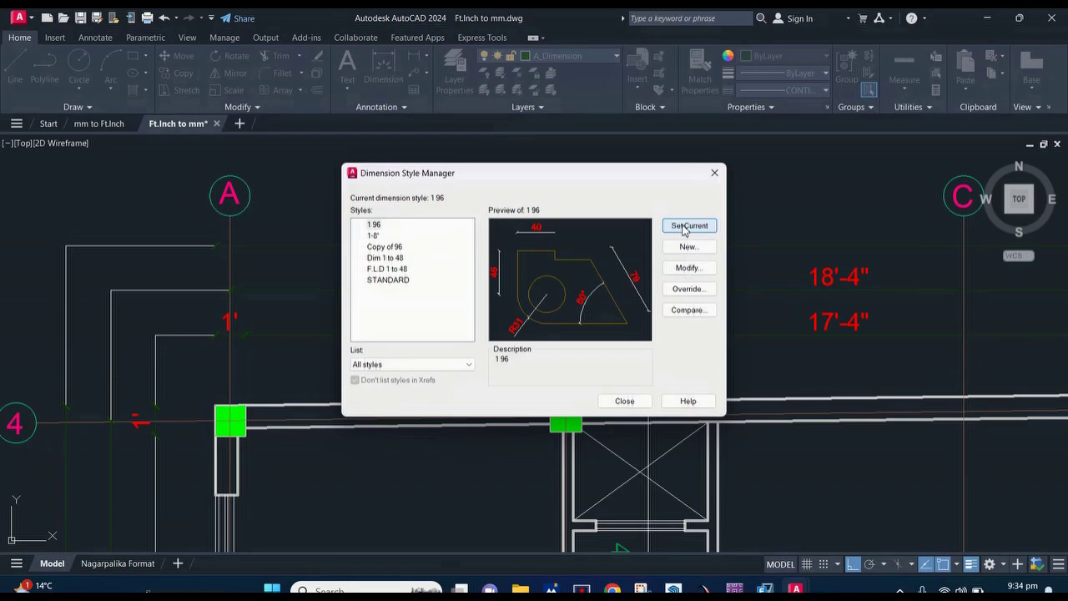
pyautogui.click(624, 400)
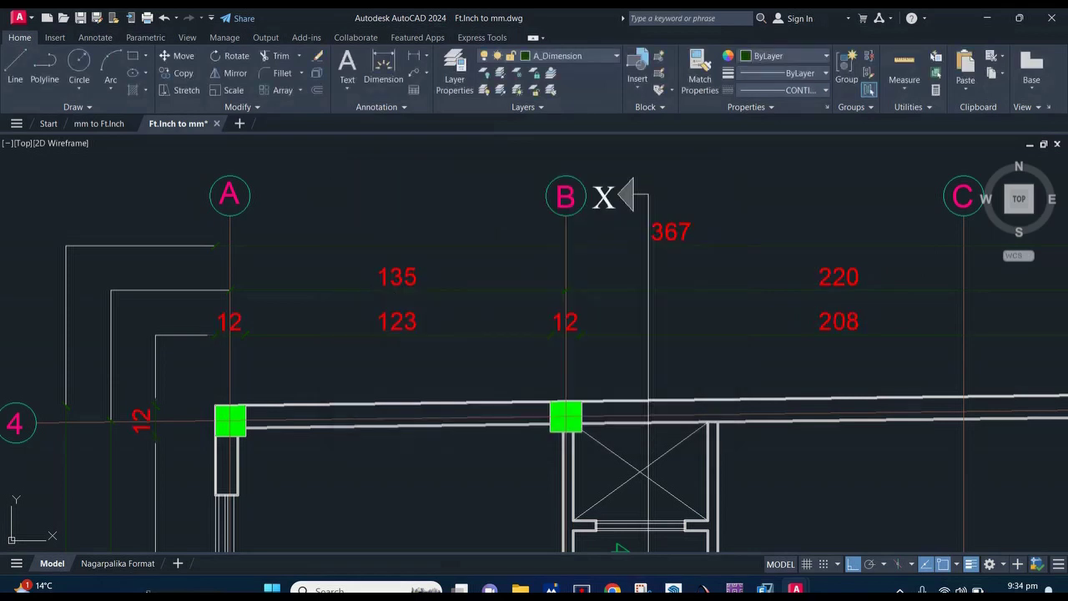
pyautogui.scroll(-3, 440, 291)
pyautogui.scroll(-3, 432, 276)
pyautogui.scroll(5, 432, 276)
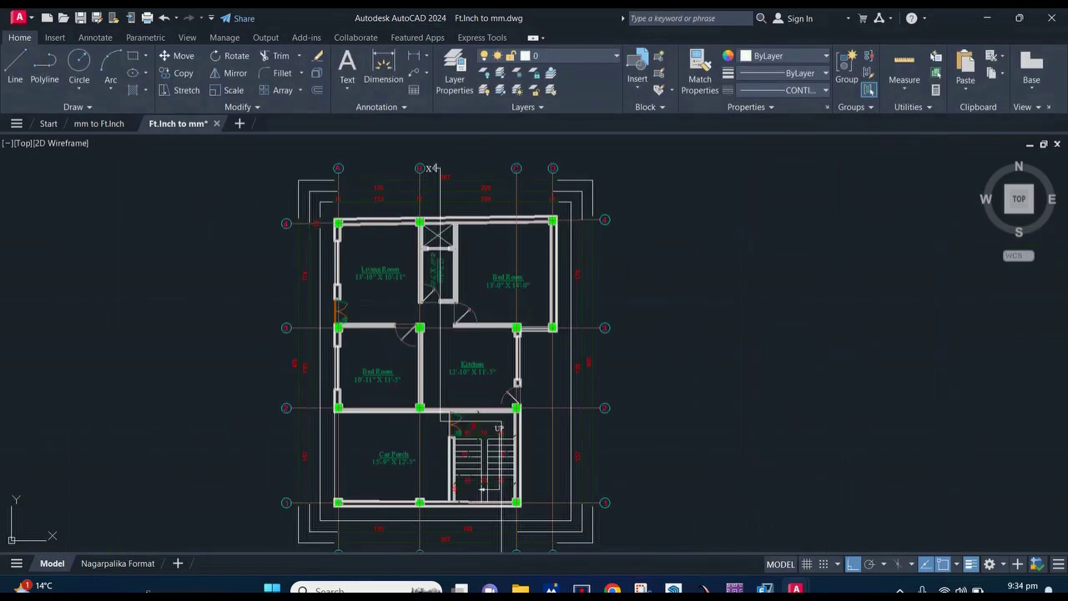
pyautogui.scroll(5, 432, 276)
pyautogui.scroll(2, 334, 313)
pyautogui.moveTo(338, 303); pyautogui.dragTo(337, 326, button='middle')
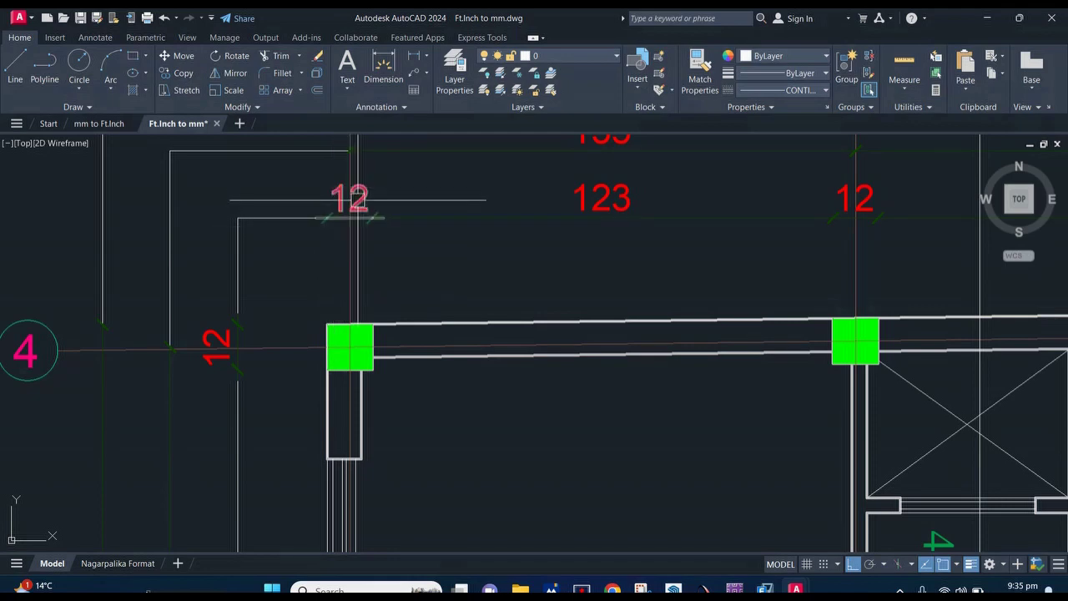
pyautogui.scroll(-2, 334, 233)
pyautogui.scroll(-2, 359, 229)
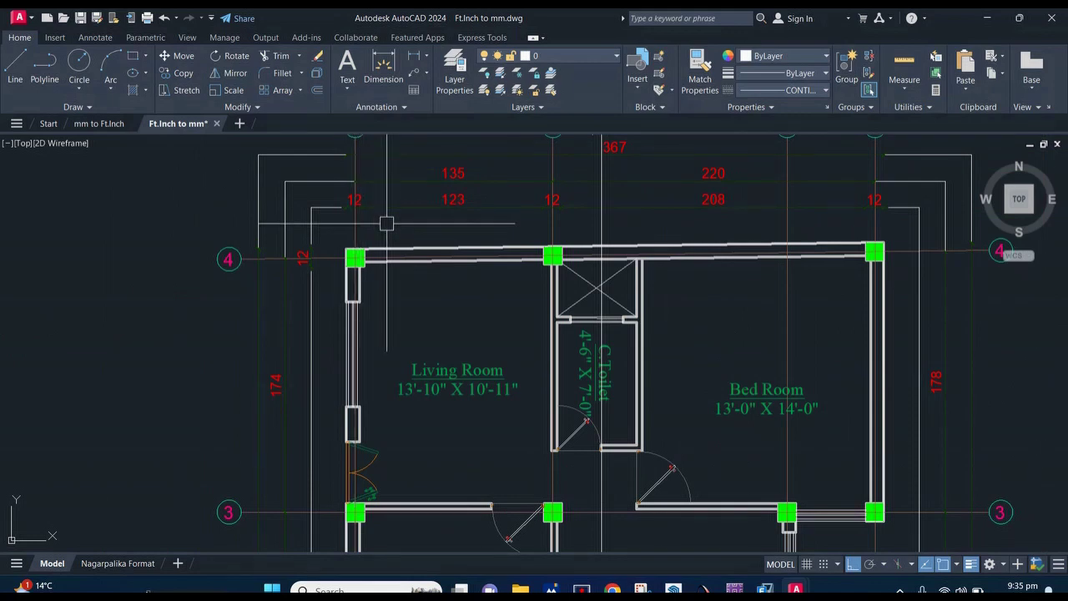
pyautogui.scroll(4, 355, 196)
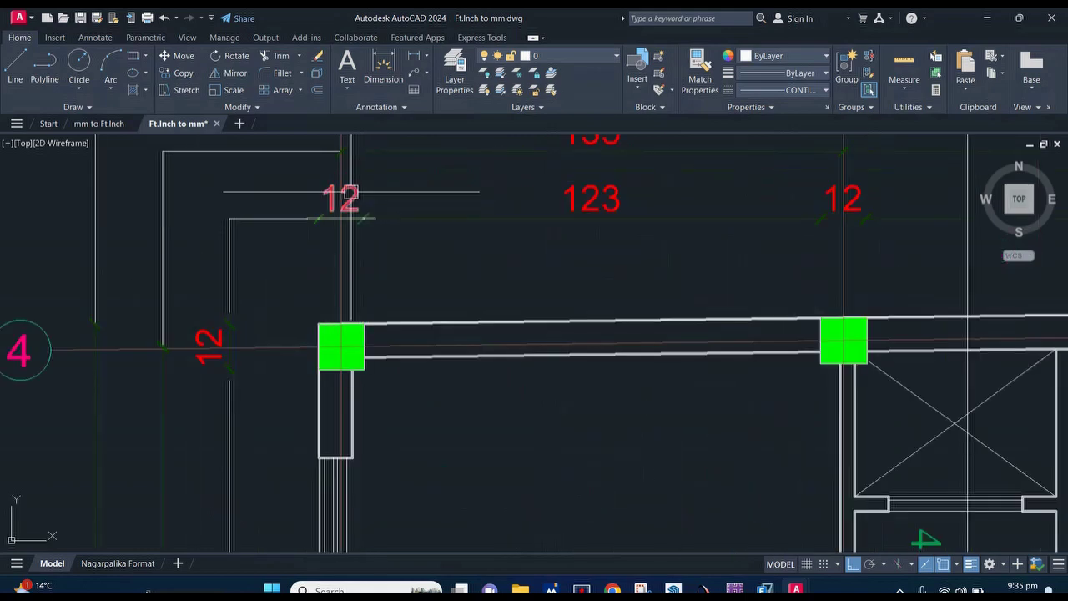
pyautogui.scroll(2, 351, 193)
pyautogui.scroll(-5, 354, 200)
pyautogui.scroll(-5, 361, 238)
pyautogui.scroll(-5, 361, 238)
pyautogui.moveTo(523, 229); pyautogui.dragTo(481, 279, button='middle')
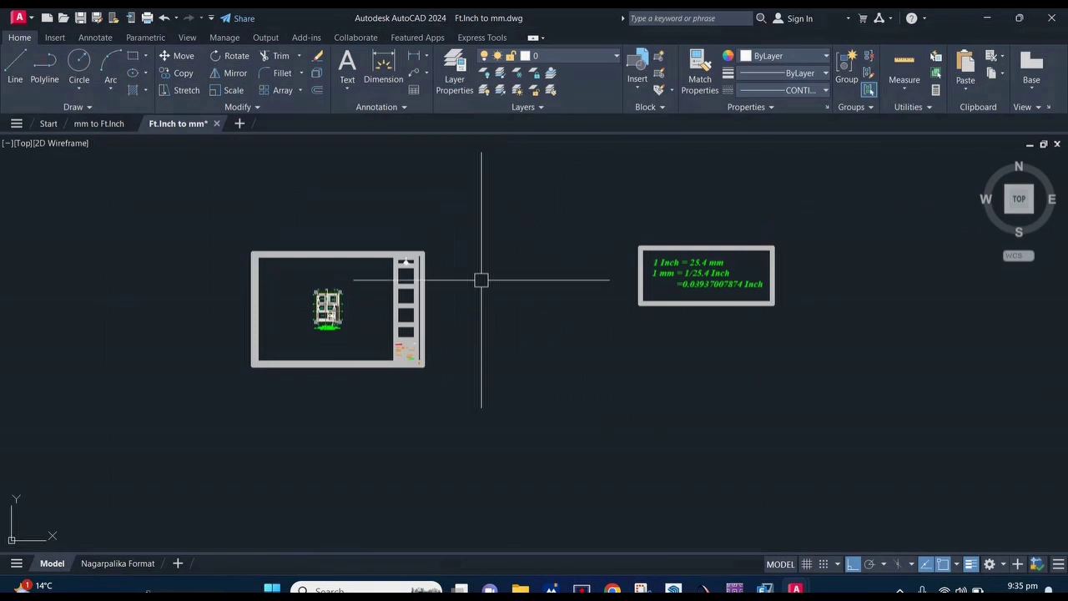
# Step: Select everything in the drawing with Ctrl+A and frame the selection in view
pyautogui.hotkey('ctrl', 'a')
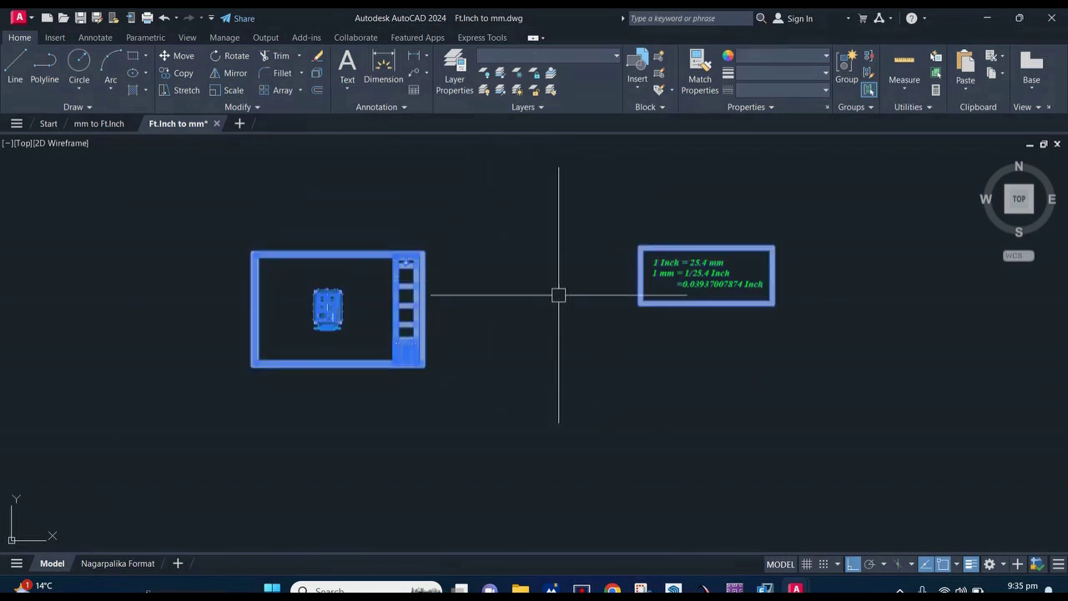
pyautogui.scroll(4, 308, 307)
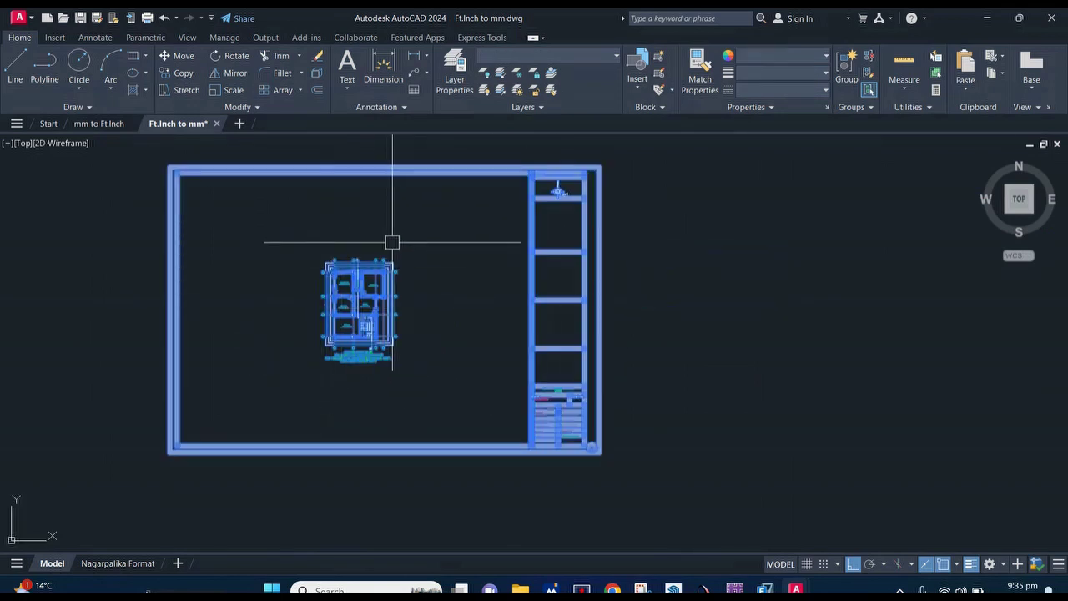
pyautogui.moveTo(393, 242); pyautogui.dragTo(449, 255, button='middle')
pyautogui.scroll(-4, 449, 257)
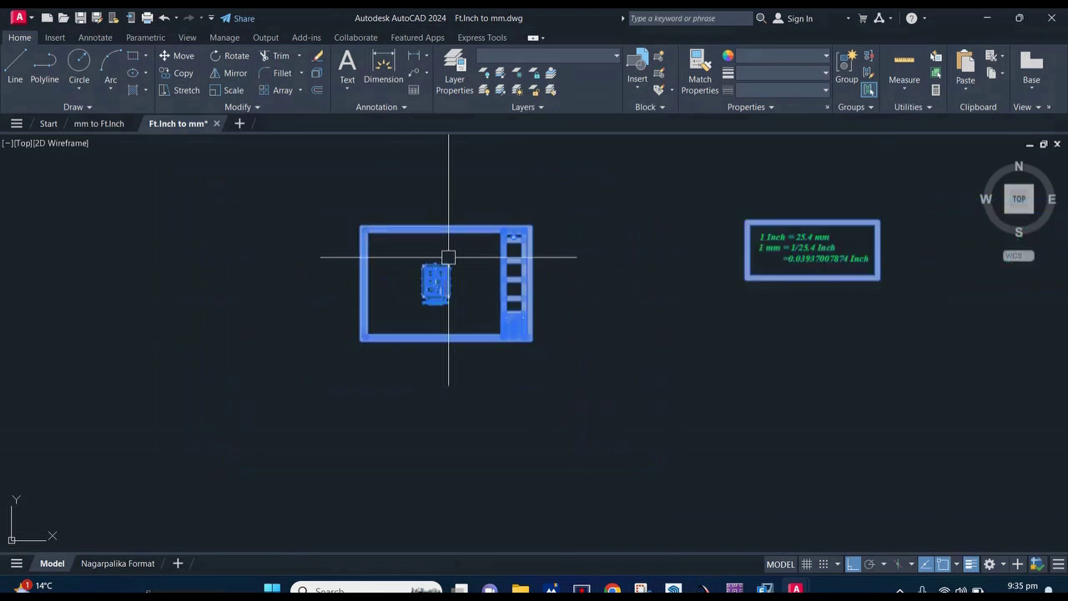
pyautogui.scroll(-2, 448, 257)
pyautogui.moveTo(593, 245); pyautogui.dragTo(515, 315, button='middle')
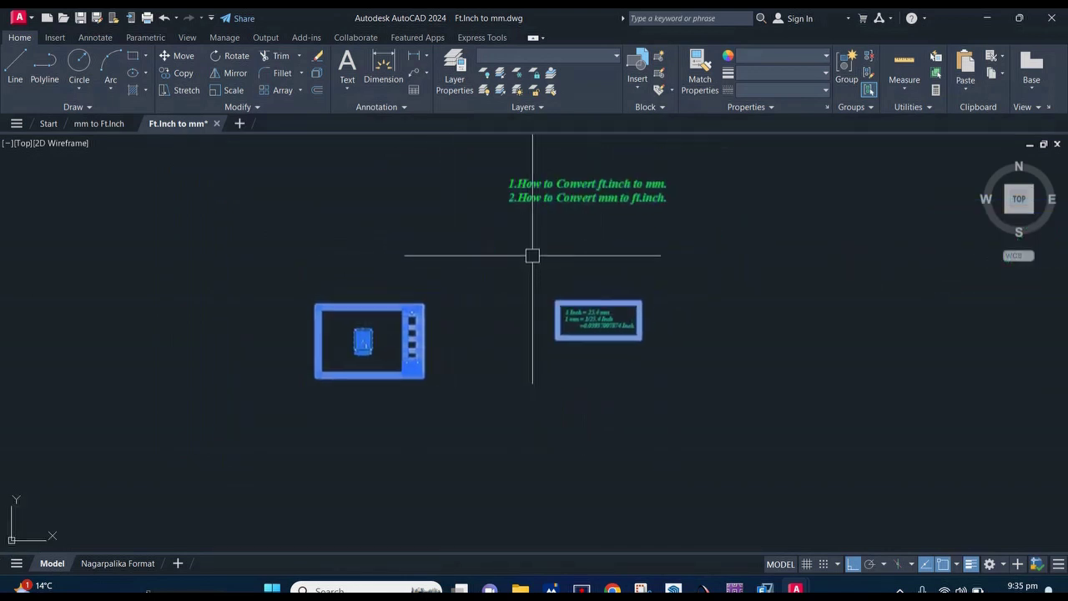
pyautogui.scroll(4, 441, 281)
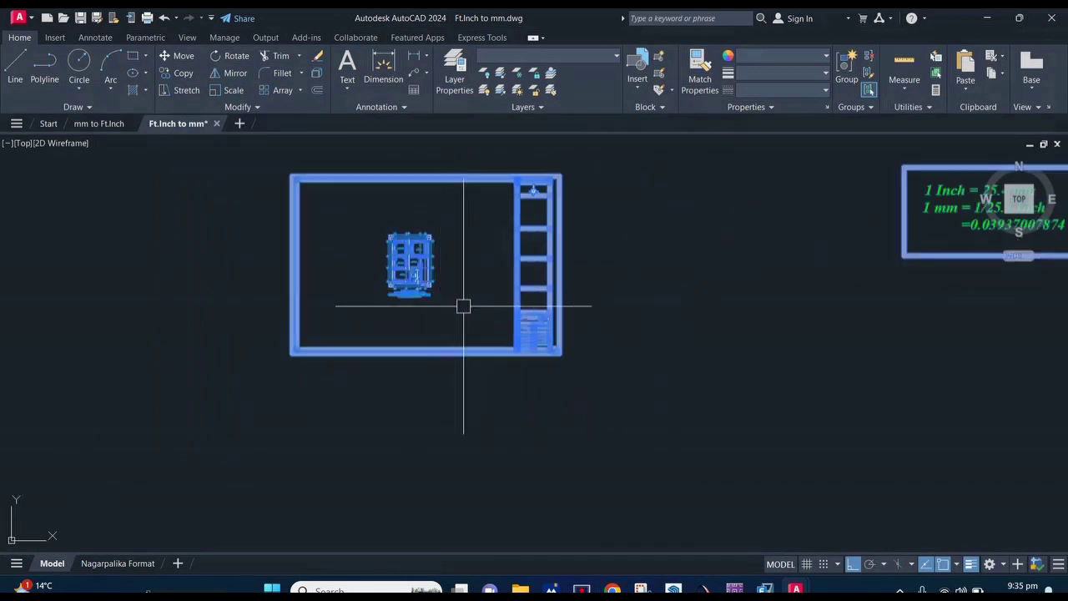
# Step: Scale the selected frame and floor plan by 25.4 from a picked base point
pyautogui.write('sc')
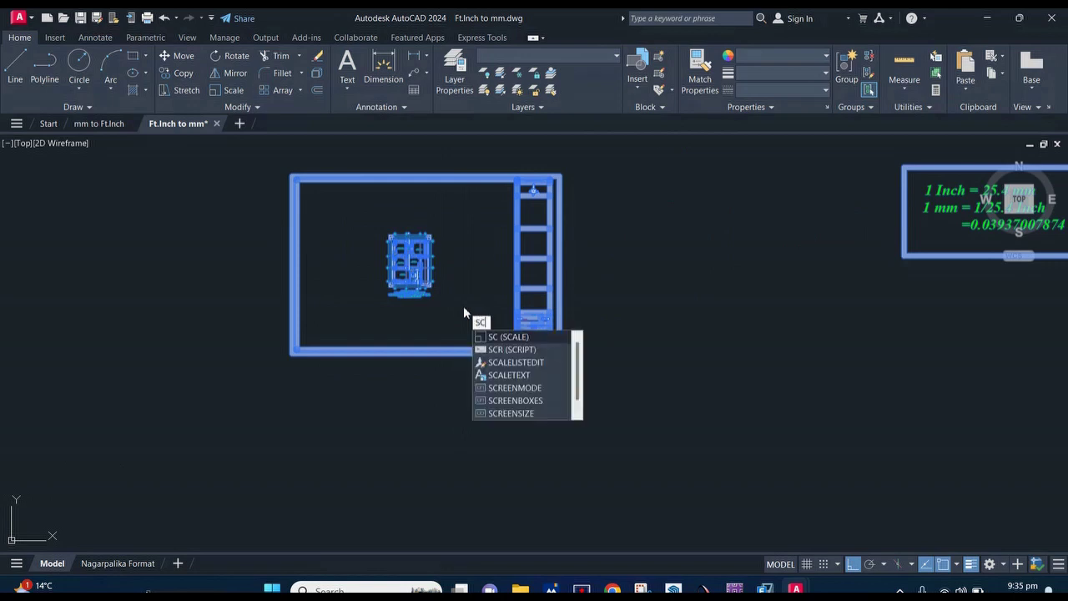
pyautogui.press('Return')
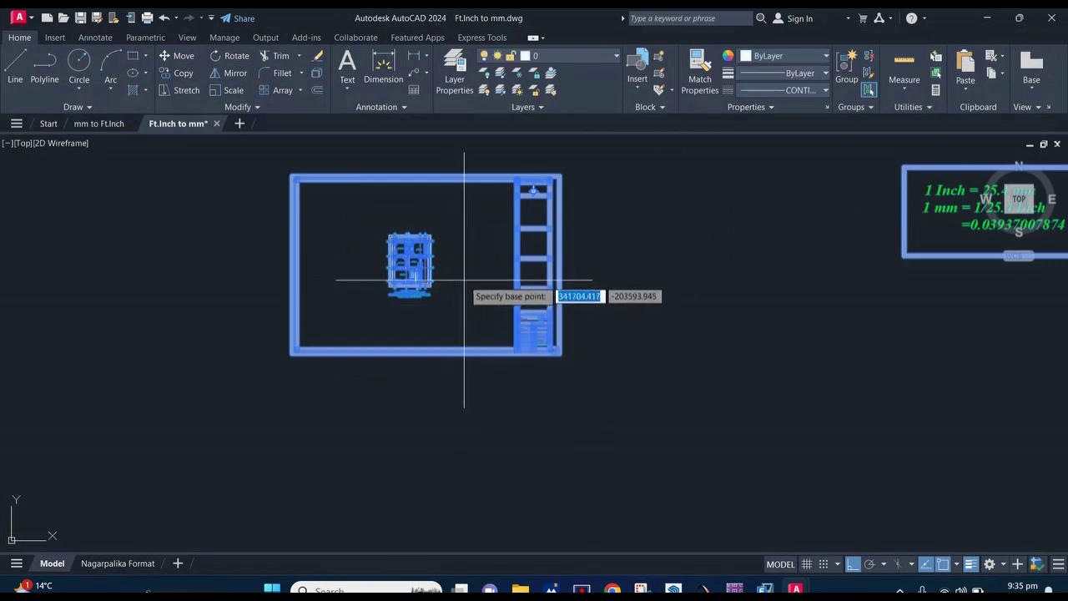
pyautogui.click(461, 280)
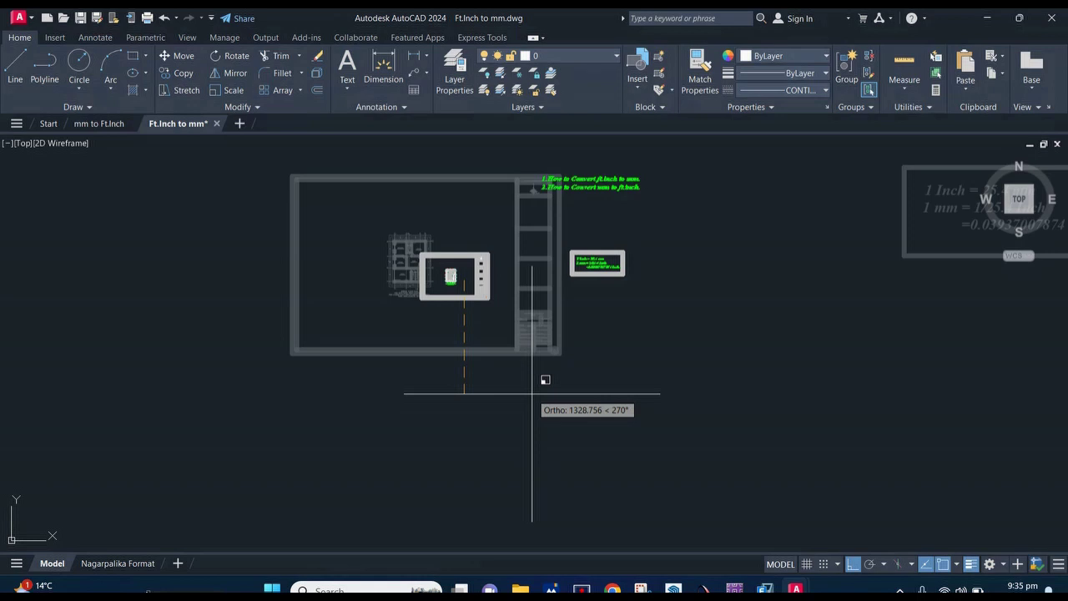
pyautogui.write('25.4')
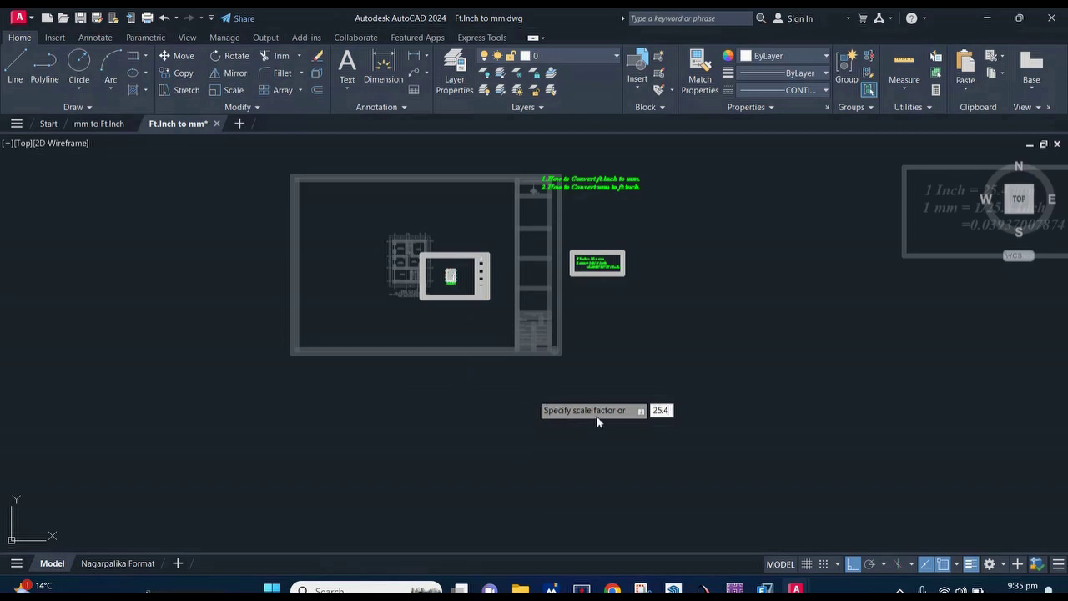
pyautogui.press('Return')
pyautogui.scroll(-2, 496, 326)
pyautogui.scroll(-5, 496, 326)
pyautogui.scroll(-2, 496, 326)
pyautogui.moveTo(570, 260)
pyautogui.mouseDown(button='middle')
pyautogui.moveTo(520, 262)
pyautogui.moveTo(503, 327)
pyautogui.moveTo(492, 314)
pyautogui.mouseUp(button='middle')
pyautogui.scroll(-2, 535, 243)
pyautogui.scroll(4, 492, 314)
pyautogui.scroll(2, 489, 310)
pyautogui.moveTo(406, 286); pyautogui.dragTo(448, 286, button='middle')
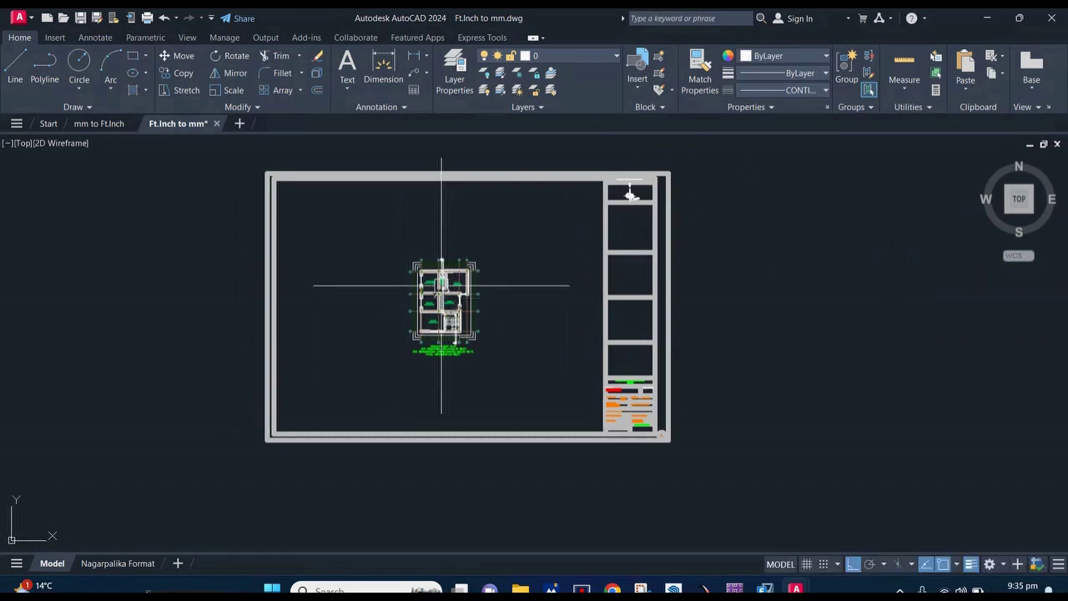
pyautogui.scroll(5, 434, 283)
pyautogui.scroll(3, 437, 284)
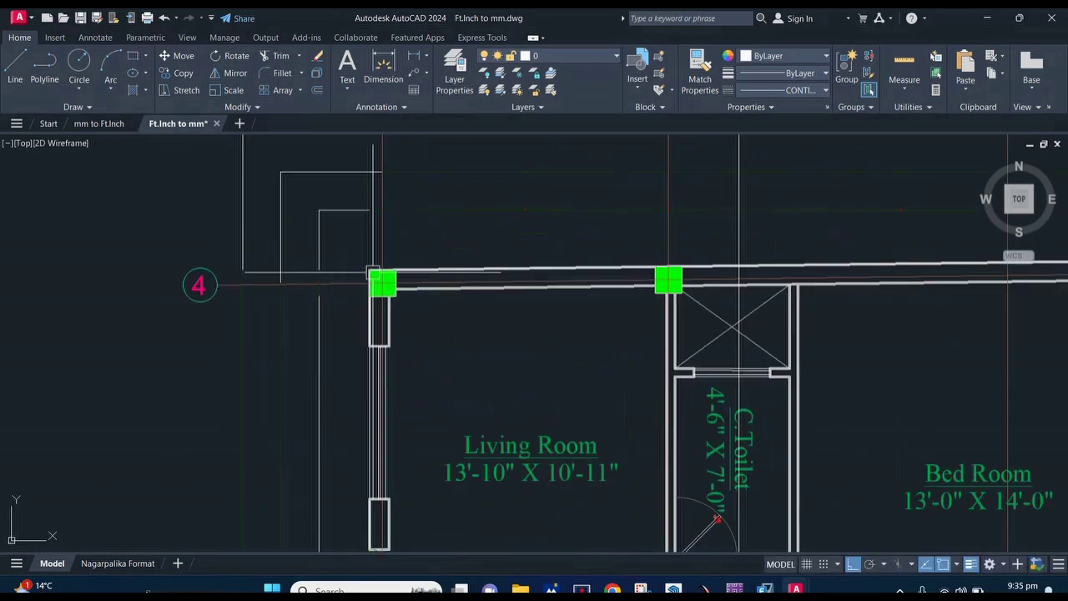
pyautogui.scroll(2, 375, 300)
pyautogui.scroll(4, 367, 321)
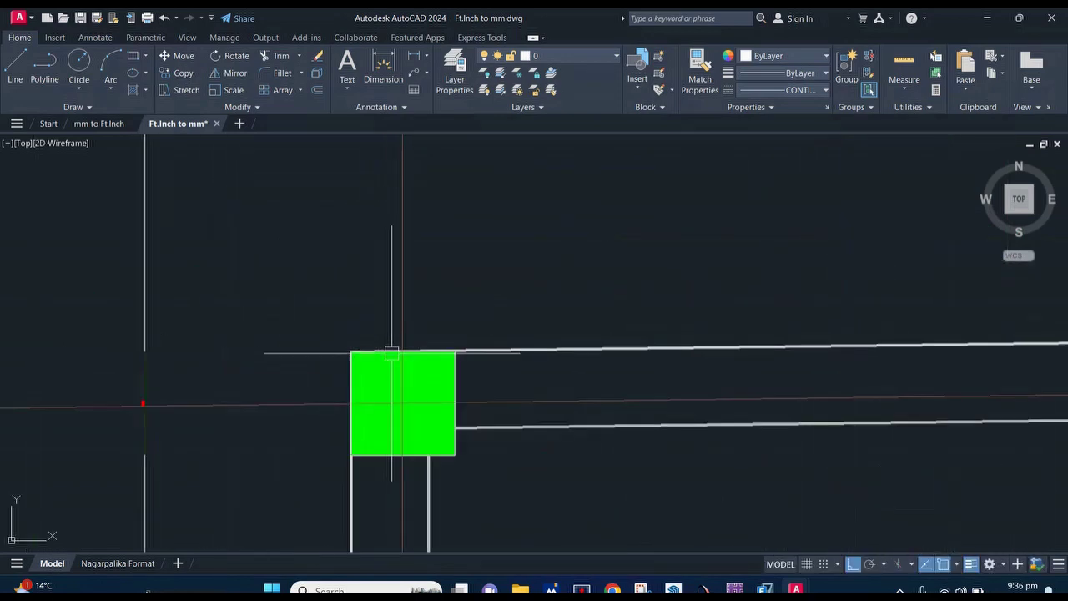
pyautogui.moveTo(391, 353); pyautogui.dragTo(419, 289, button='middle')
pyautogui.moveTo(370, 317)
pyautogui.mouseDown(button='middle')
pyautogui.moveTo(439, 274)
pyautogui.moveTo(489, 274)
pyautogui.mouseUp(button='middle')
pyautogui.scroll(2, 440, 280)
pyautogui.scroll(5, 267, 334)
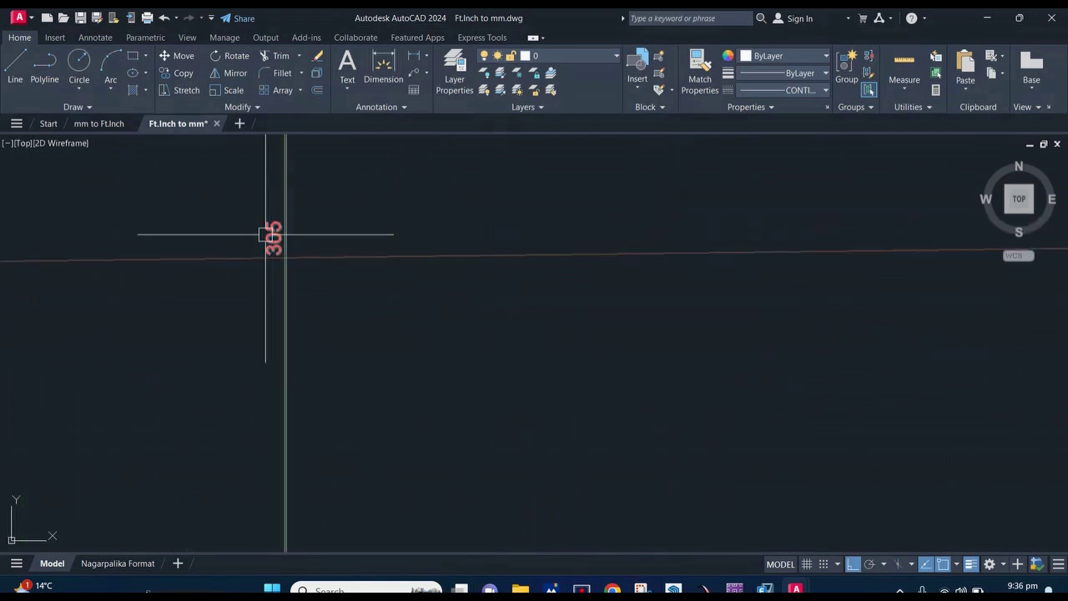
pyautogui.scroll(-3, 310, 274)
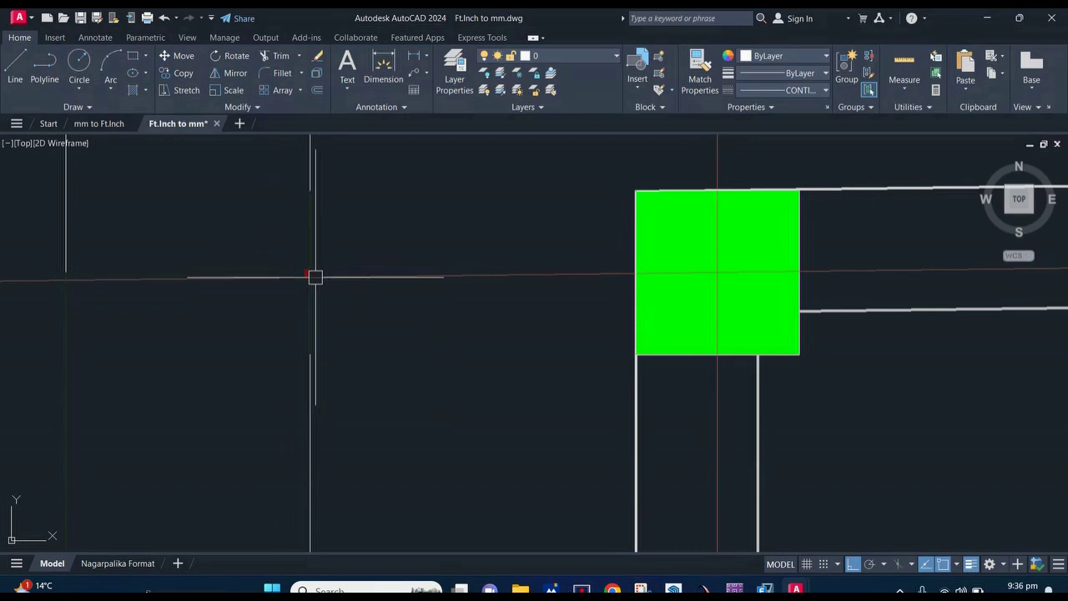
pyautogui.moveTo(326, 256); pyautogui.dragTo(288, 296, button='middle')
pyautogui.scroll(-2, 289, 295)
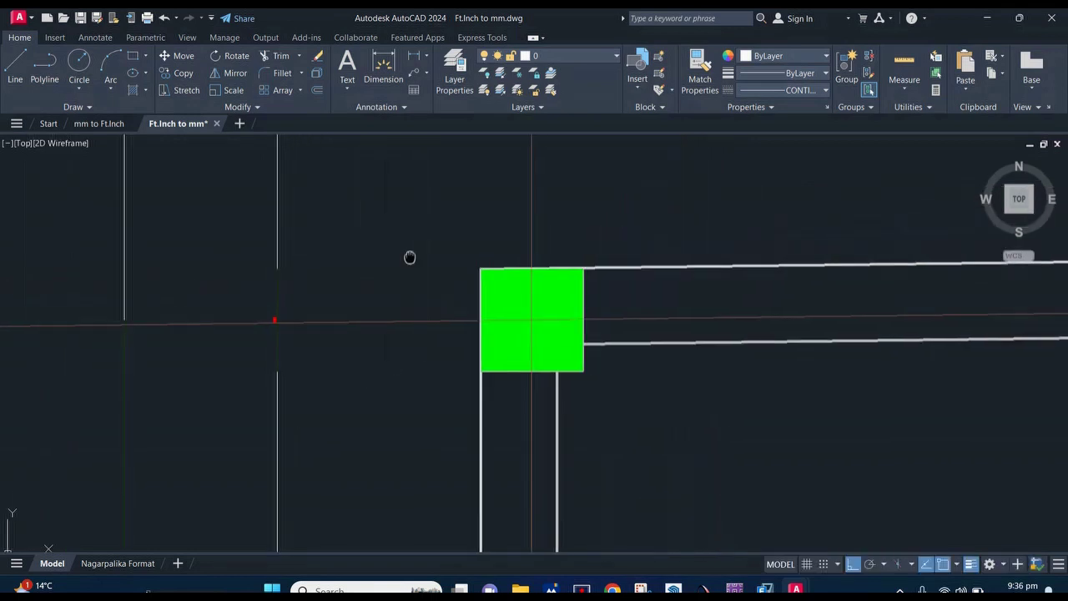
pyautogui.scroll(-2, 410, 257)
pyautogui.moveTo(432, 191); pyautogui.dragTo(421, 240, button='middle')
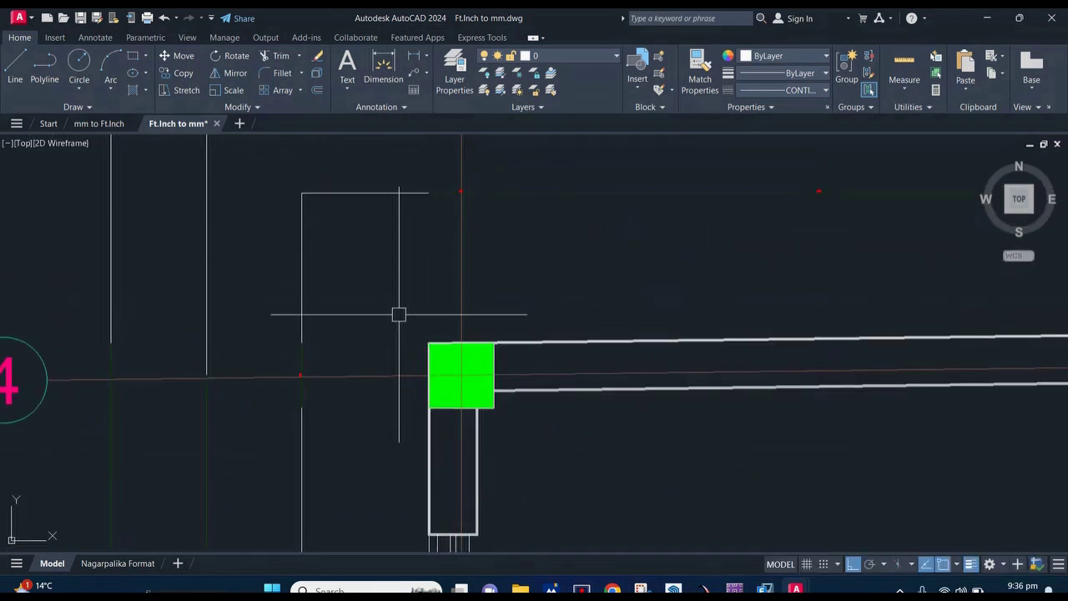
pyautogui.moveTo(395, 368); pyautogui.dragTo(403, 281, button='middle')
pyautogui.scroll(4, 403, 281)
pyautogui.scroll(4, 151, 310)
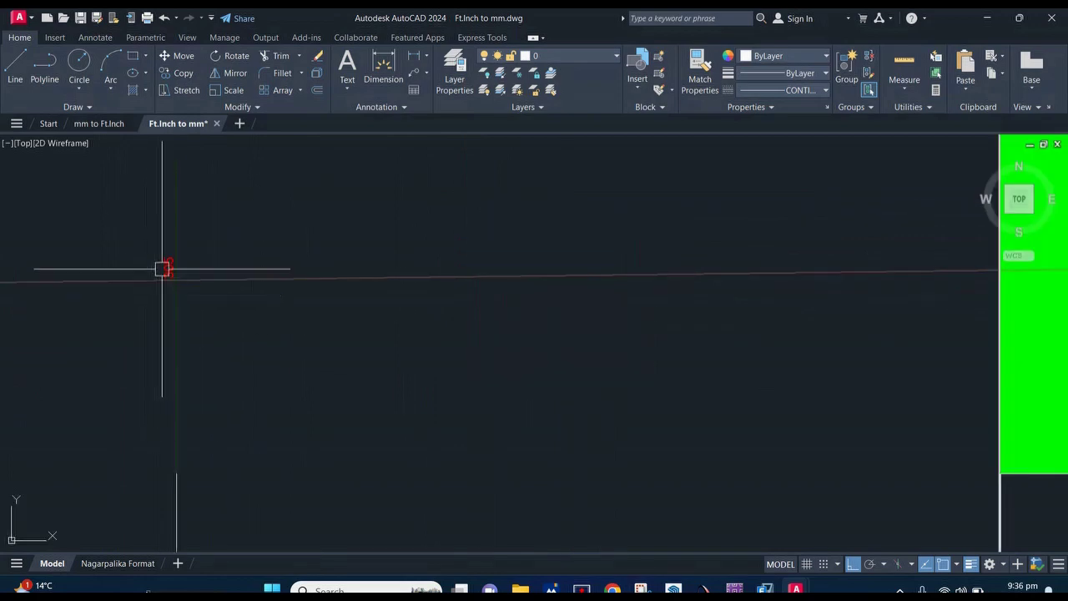
pyautogui.scroll(3, 170, 272)
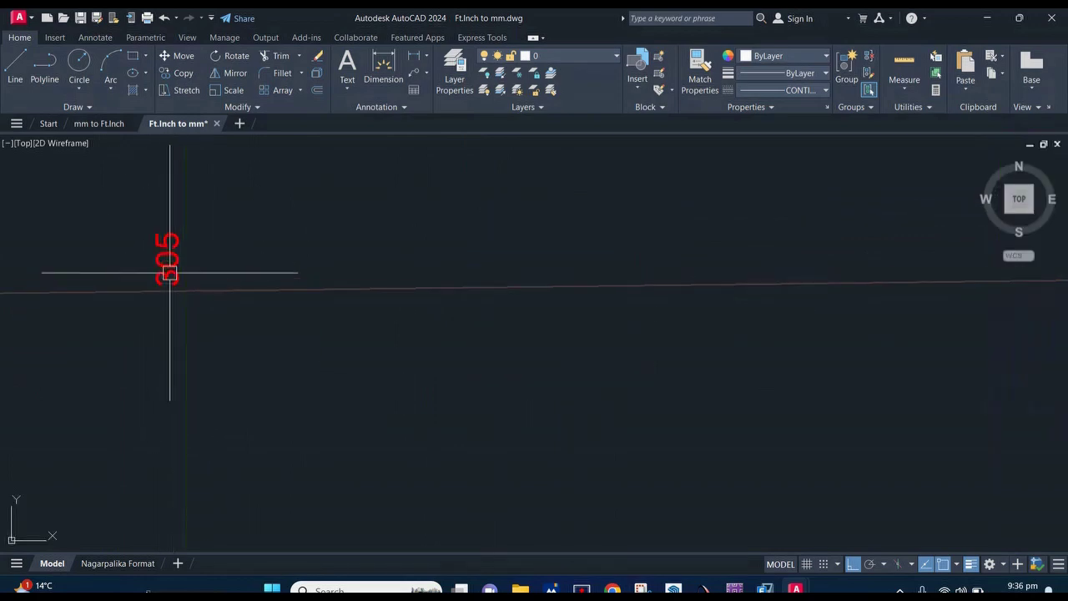
pyautogui.scroll(-3, 170, 272)
pyautogui.scroll(-2, 226, 262)
pyautogui.scroll(2, 306, 255)
pyautogui.scroll(2, 337, 227)
pyautogui.scroll(-3, 326, 256)
pyautogui.scroll(-1, 422, 247)
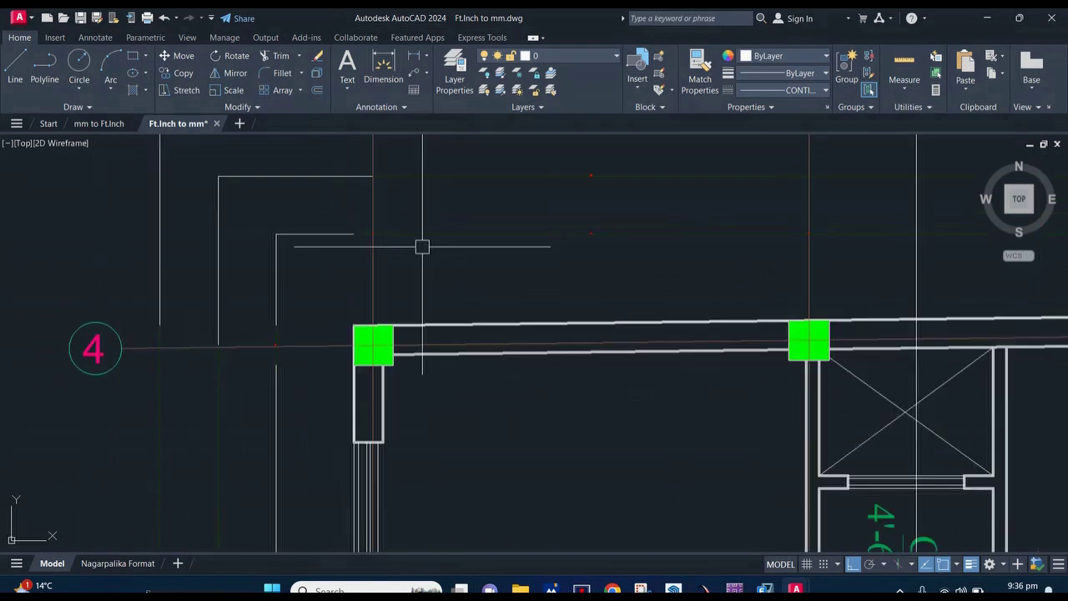
pyautogui.scroll(-4, 422, 246)
pyautogui.scroll(-2, 422, 246)
pyautogui.moveTo(423, 246); pyautogui.dragTo(326, 199, button='middle')
pyautogui.scroll(-5, 325, 199)
pyautogui.scroll(-3, 359, 258)
pyautogui.scroll(-2, 399, 286)
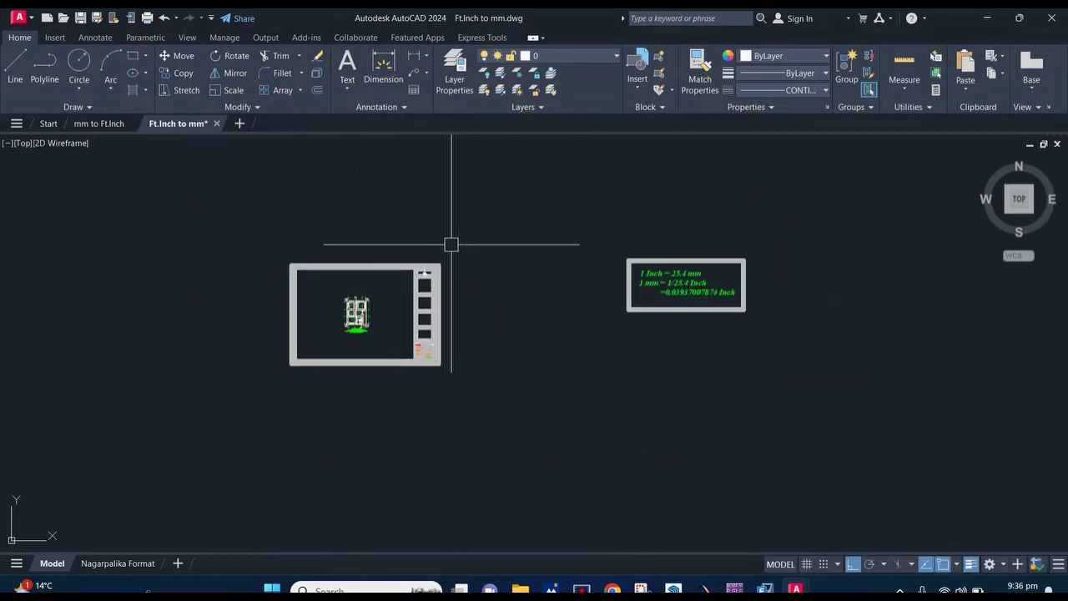
pyautogui.scroll(4, 392, 281)
pyautogui.scroll(3, 311, 280)
pyautogui.scroll(4, 311, 279)
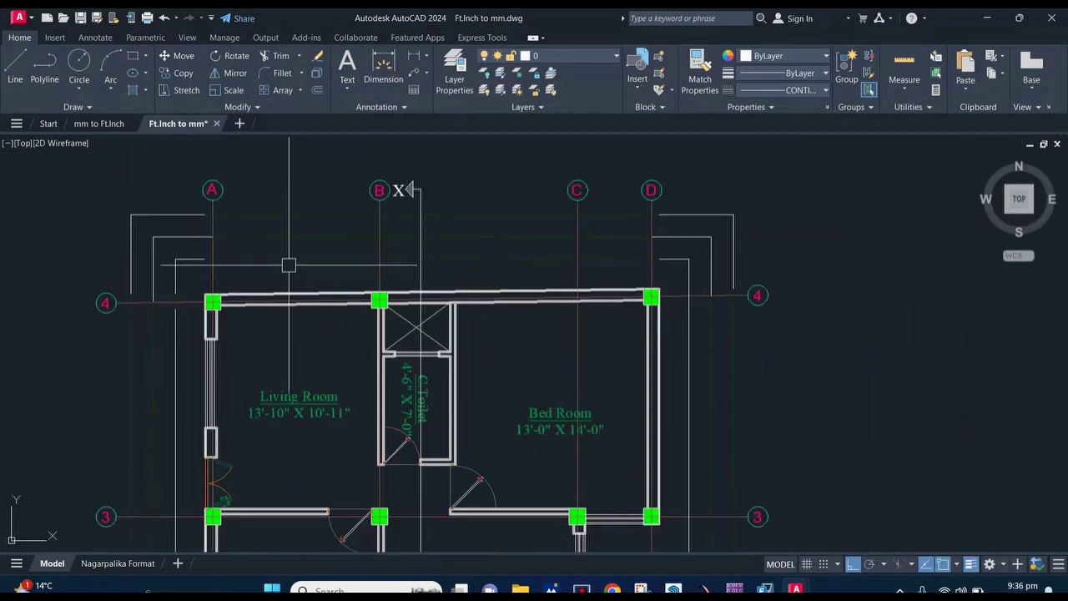
pyautogui.scroll(2, 308, 293)
pyautogui.scroll(3, 308, 292)
pyautogui.scroll(3, 317, 270)
pyautogui.scroll(1, 324, 260)
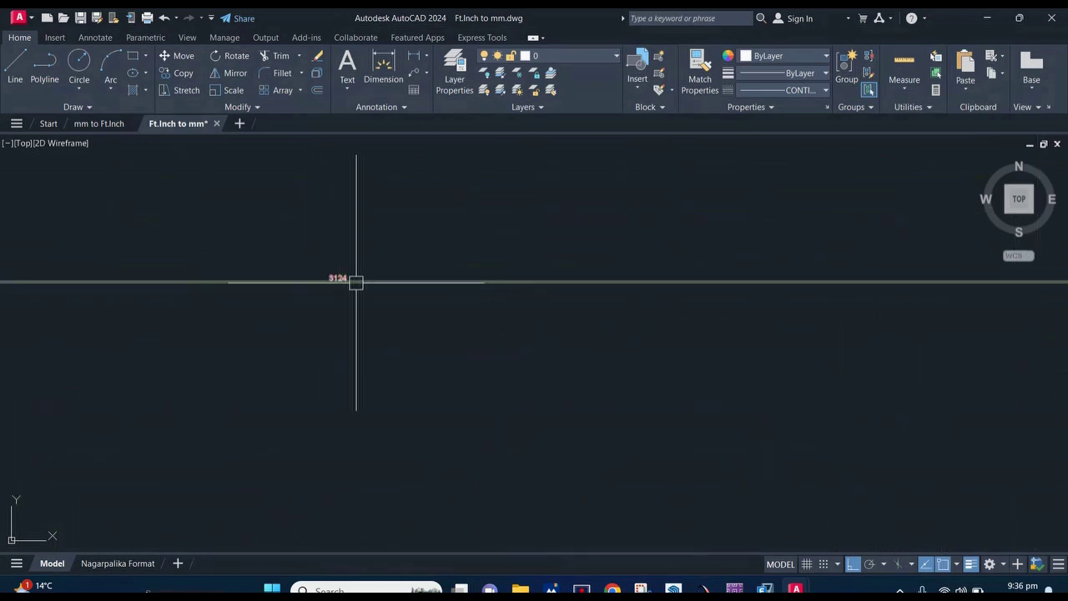
pyautogui.scroll(-3, 356, 282)
pyautogui.scroll(-2, 355, 281)
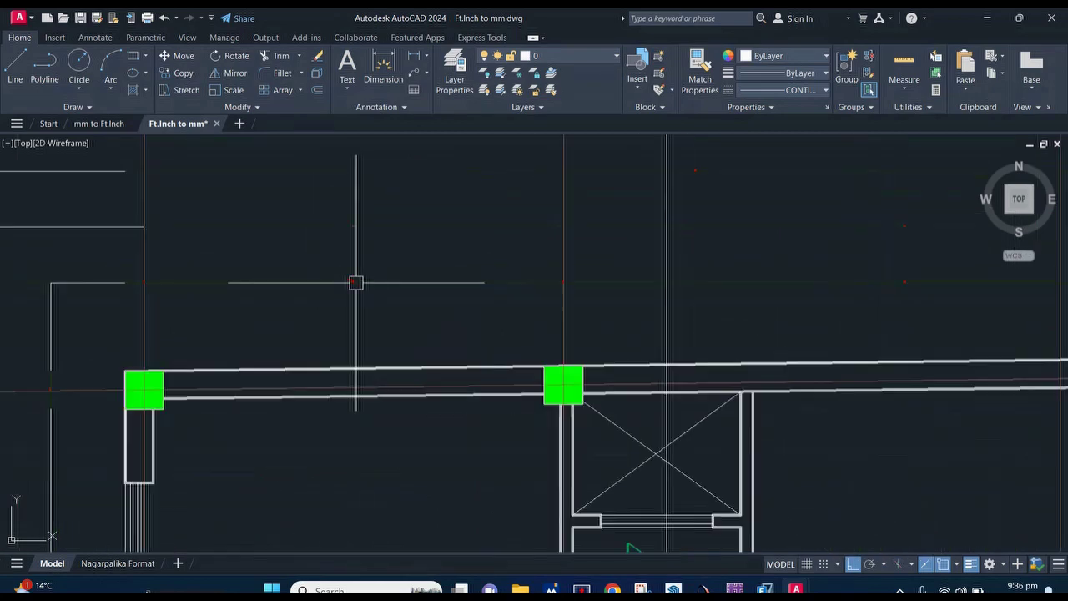
pyautogui.scroll(-2, 355, 281)
pyautogui.scroll(4, 353, 289)
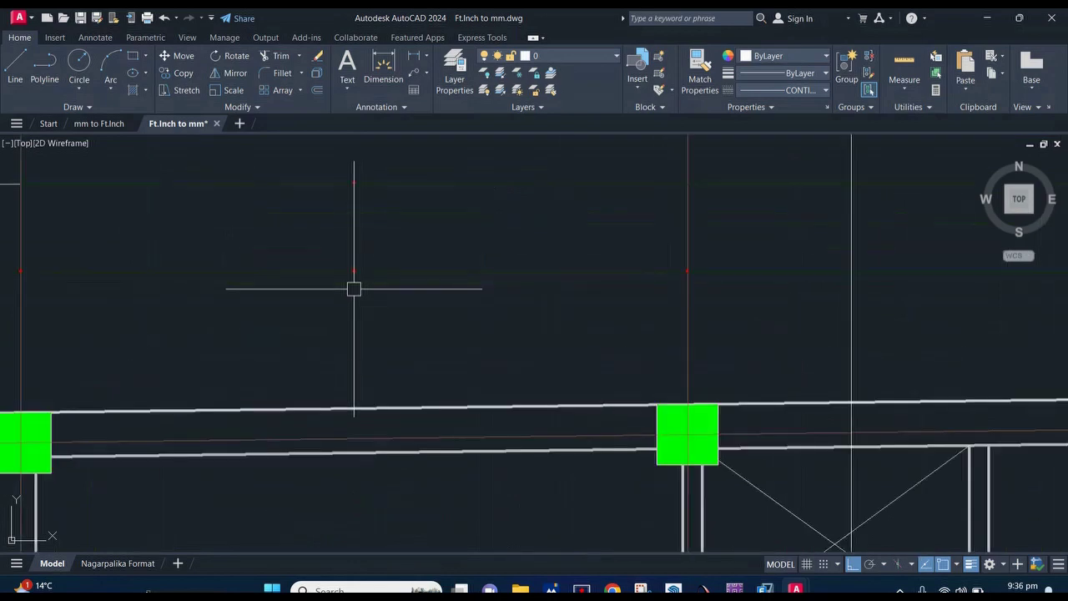
pyautogui.scroll(2, 353, 289)
pyautogui.moveTo(353, 289)
pyautogui.mouseDown(button='middle')
pyautogui.moveTo(352, 277)
pyautogui.moveTo(352, 314)
pyautogui.mouseUp(button='middle')
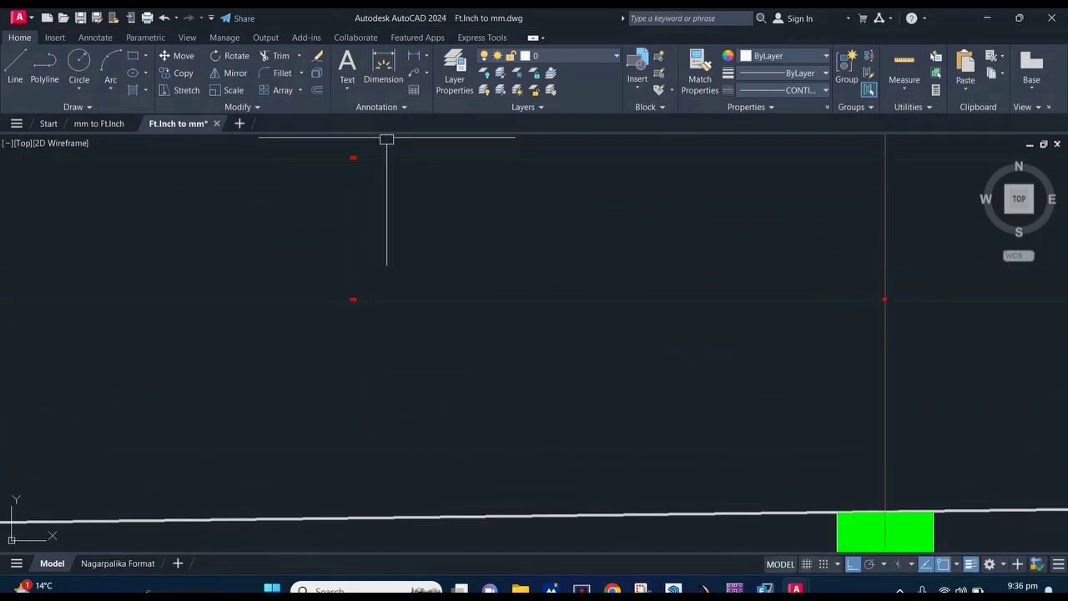
pyautogui.click(397, 107)
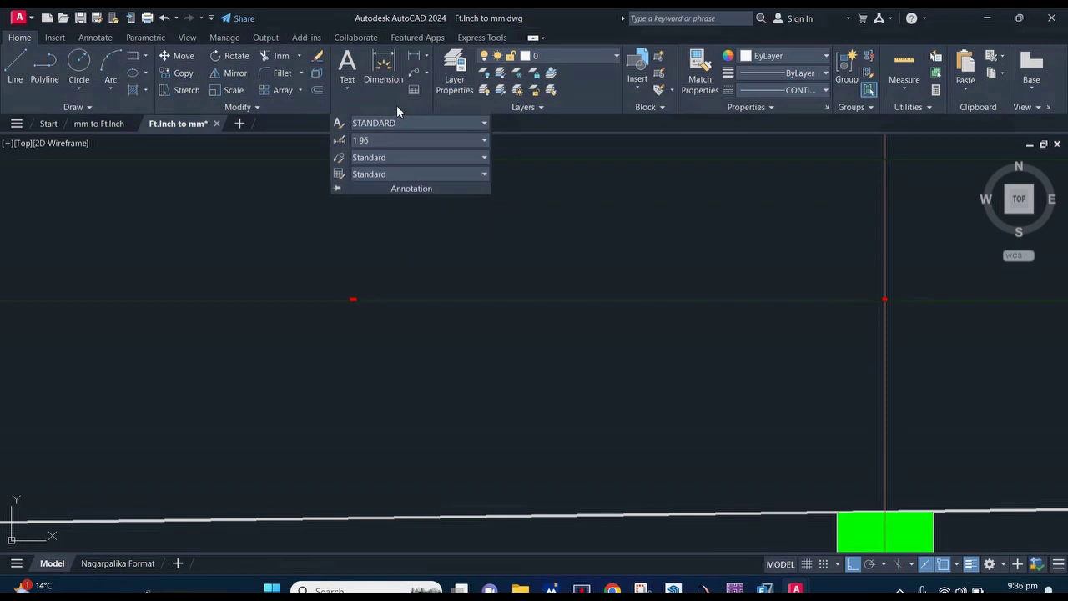
pyautogui.click(341, 145)
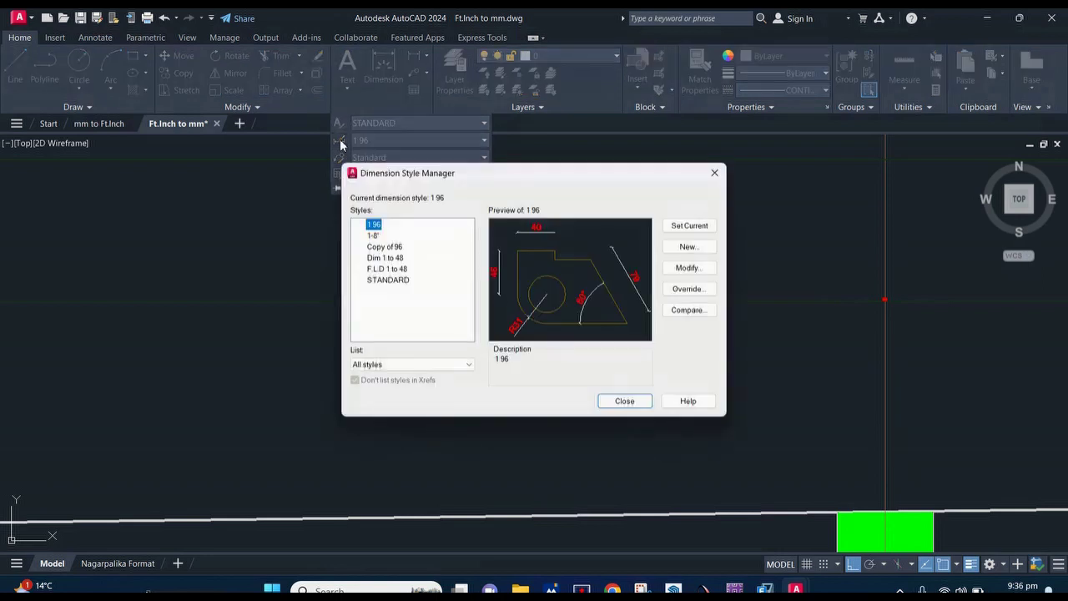
pyautogui.click(695, 269)
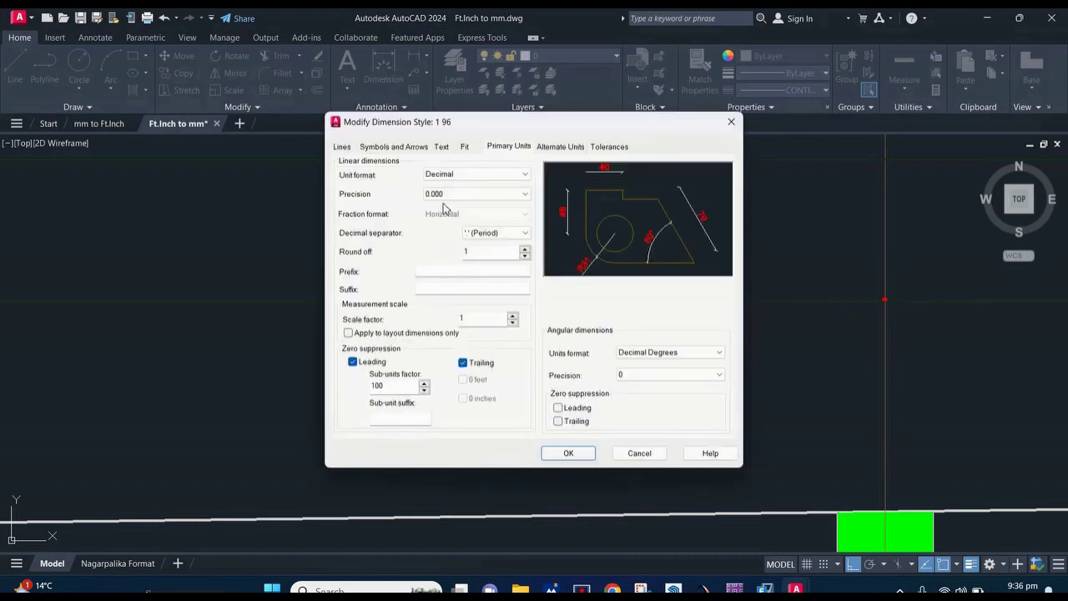
pyautogui.click(442, 147)
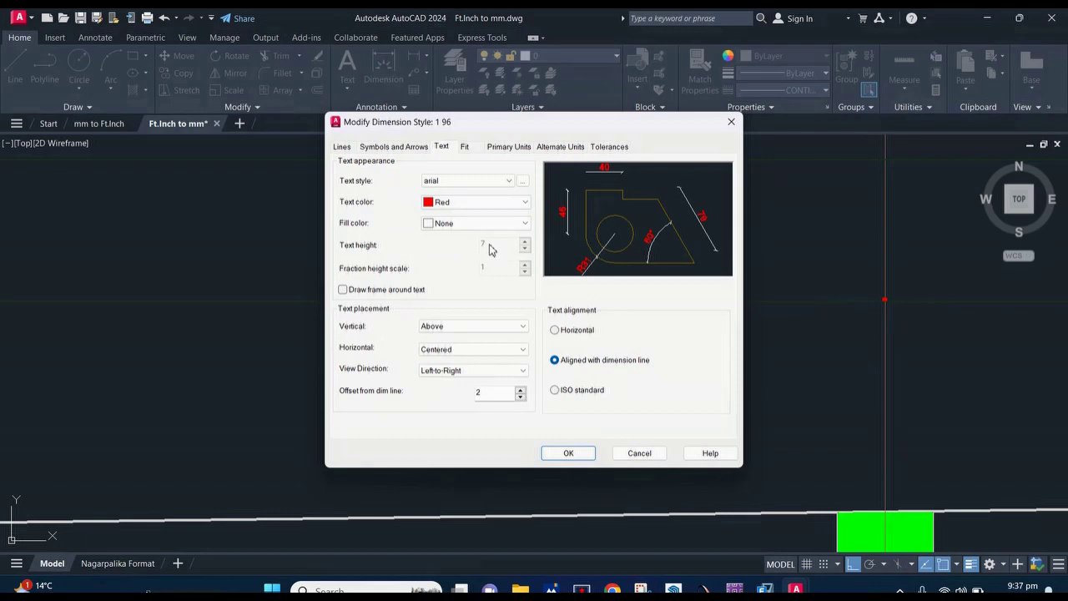
pyautogui.click(630, 455)
pyautogui.click(627, 404)
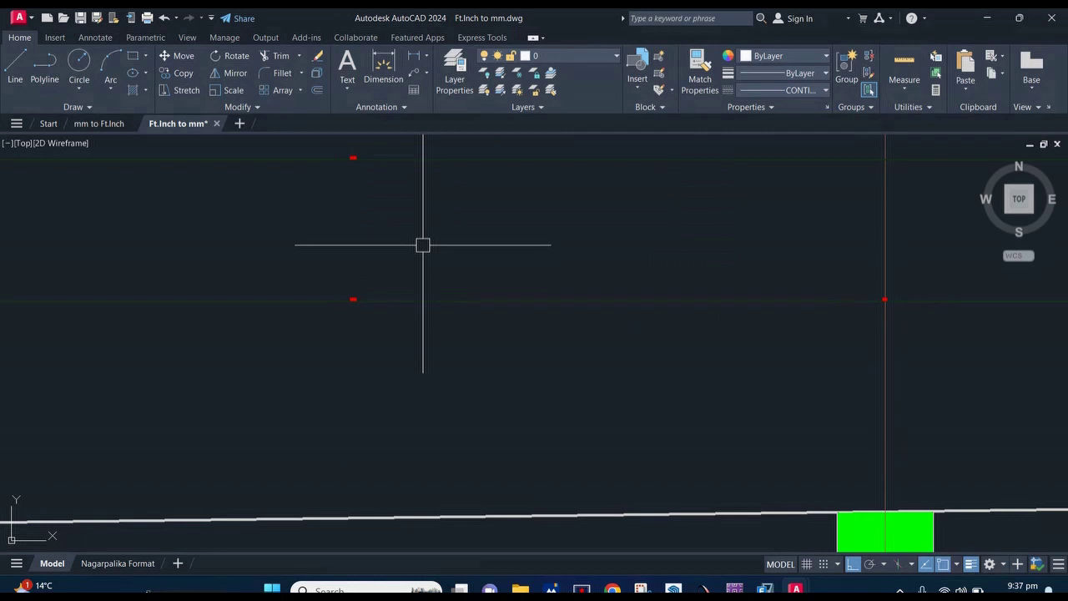
# Step: Open the Text Style dialog via ST, then check the beam dimension's annotation style settings
pyautogui.write('sST')
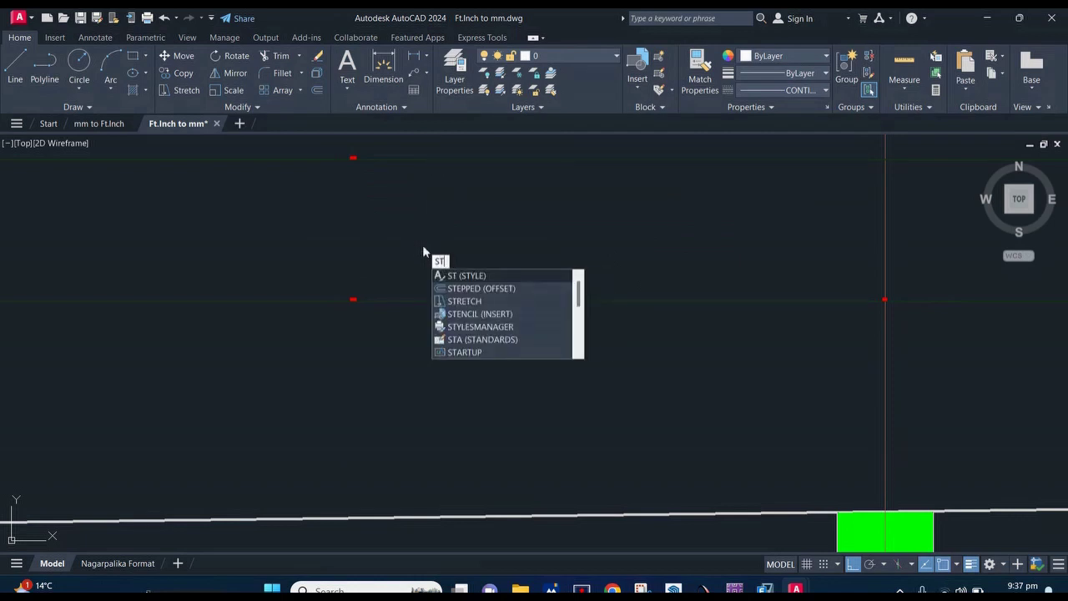
pyautogui.press('Return')
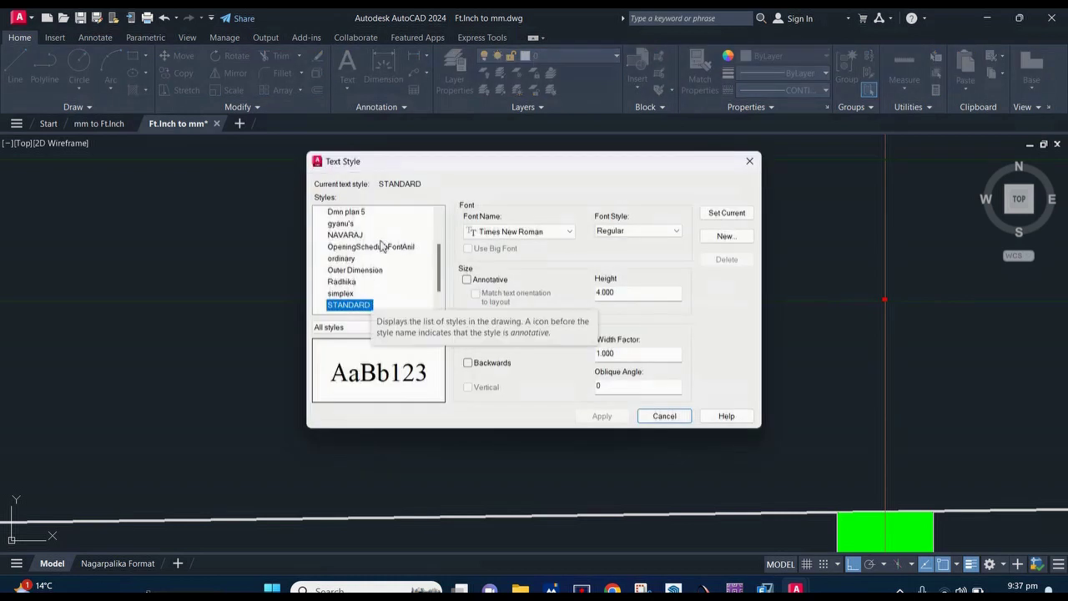
pyautogui.click(750, 161)
pyautogui.click(389, 302)
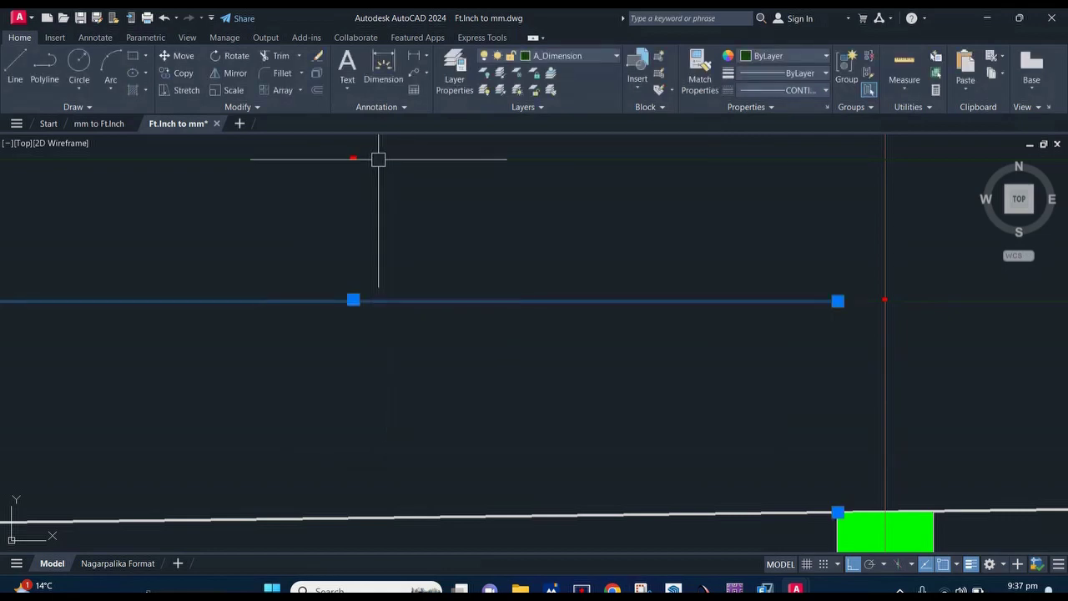
pyautogui.click(395, 108)
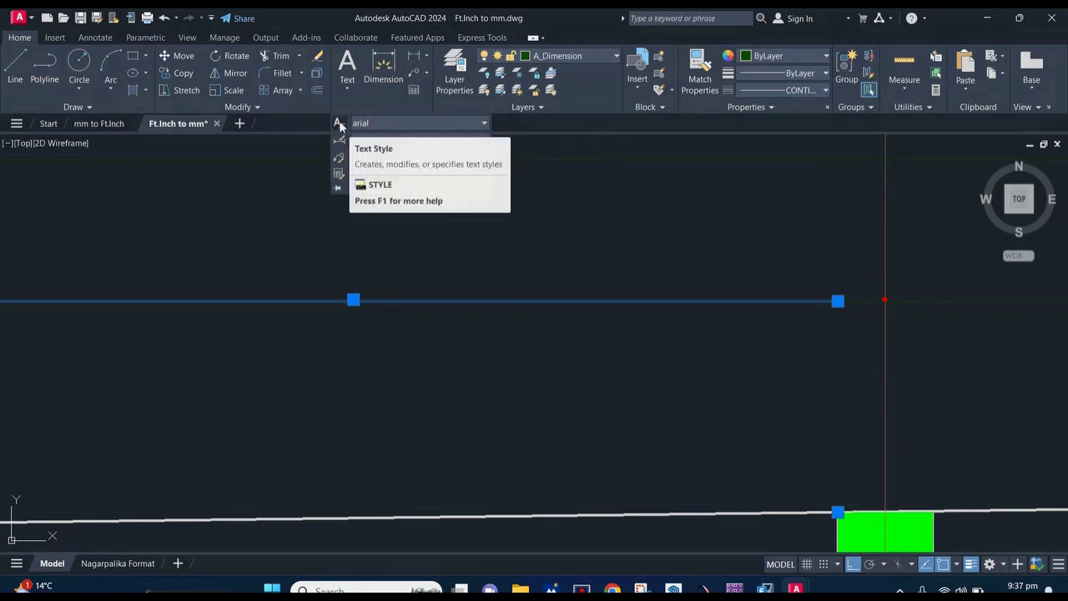
pyautogui.press('Escape')
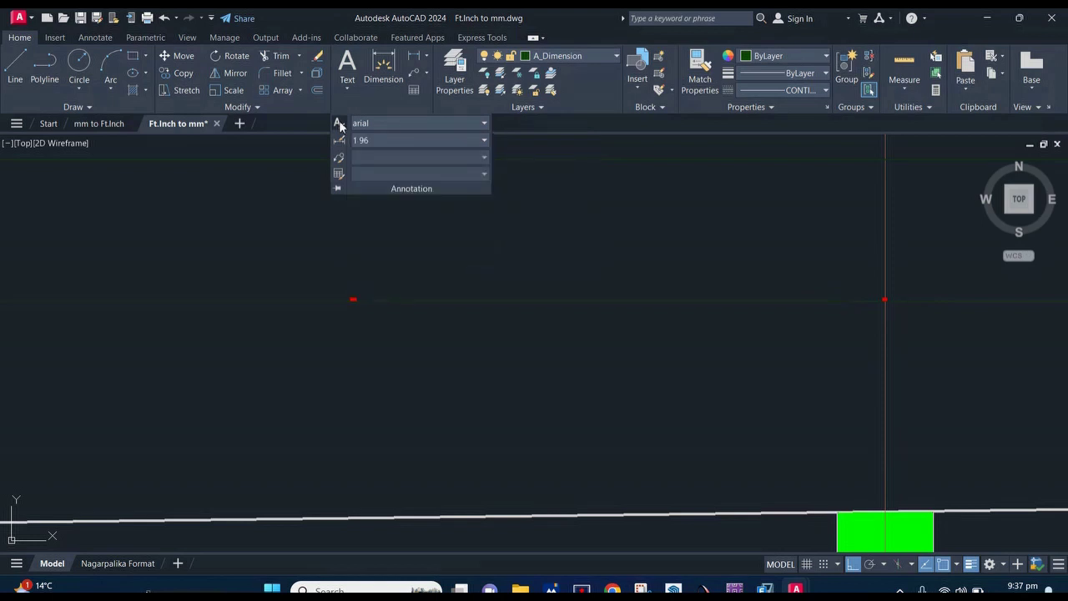
# Step: Set the arial text style's height to 0, save it, and make it current
pyautogui.click(340, 124)
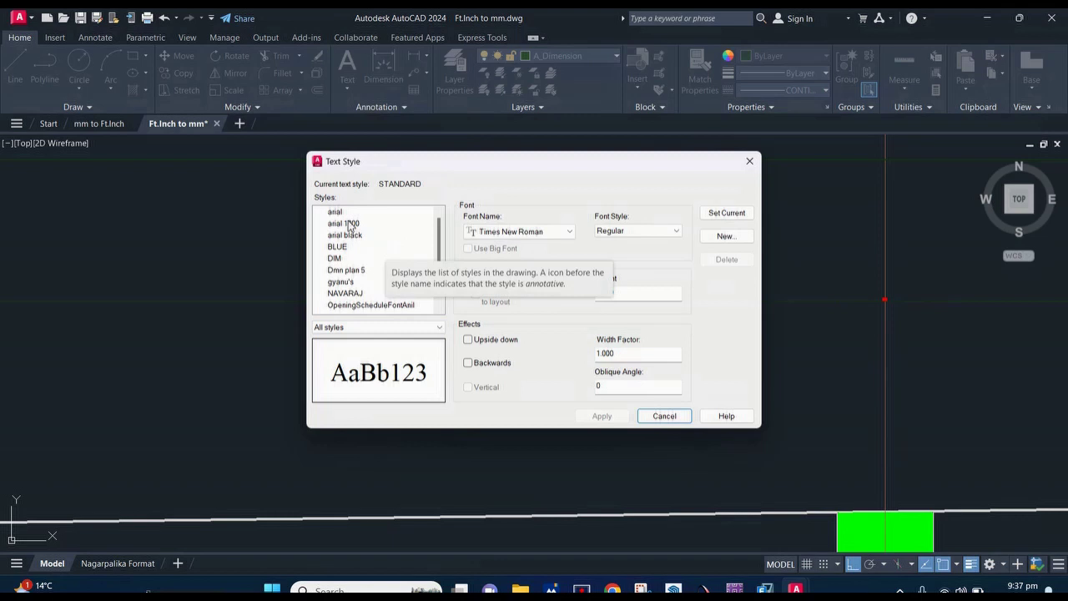
pyautogui.click(339, 213)
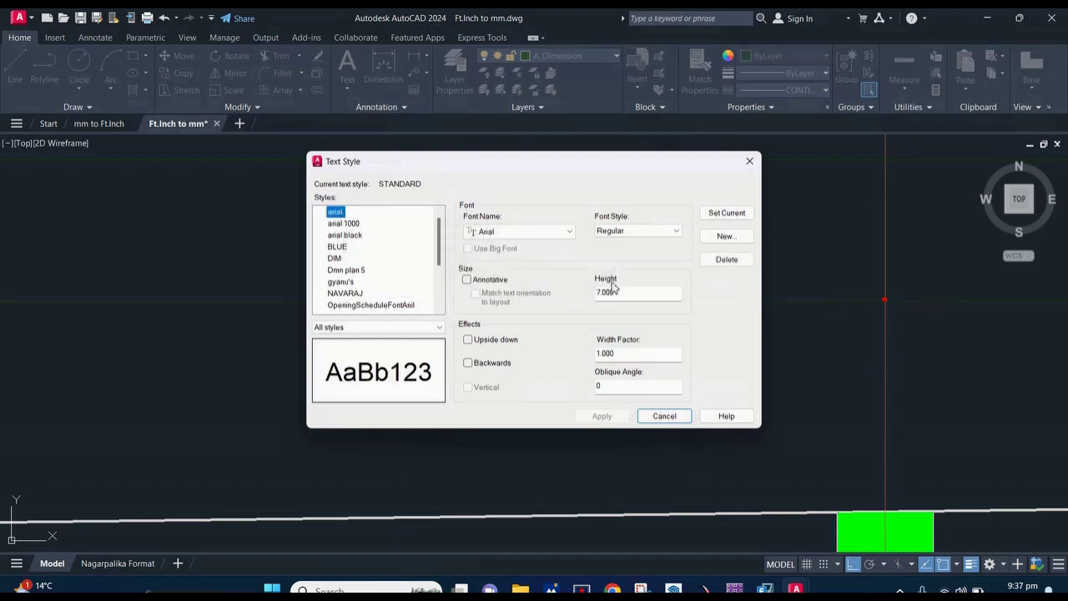
pyautogui.moveTo(622, 297); pyautogui.dragTo(593, 301)
pyautogui.write('0')
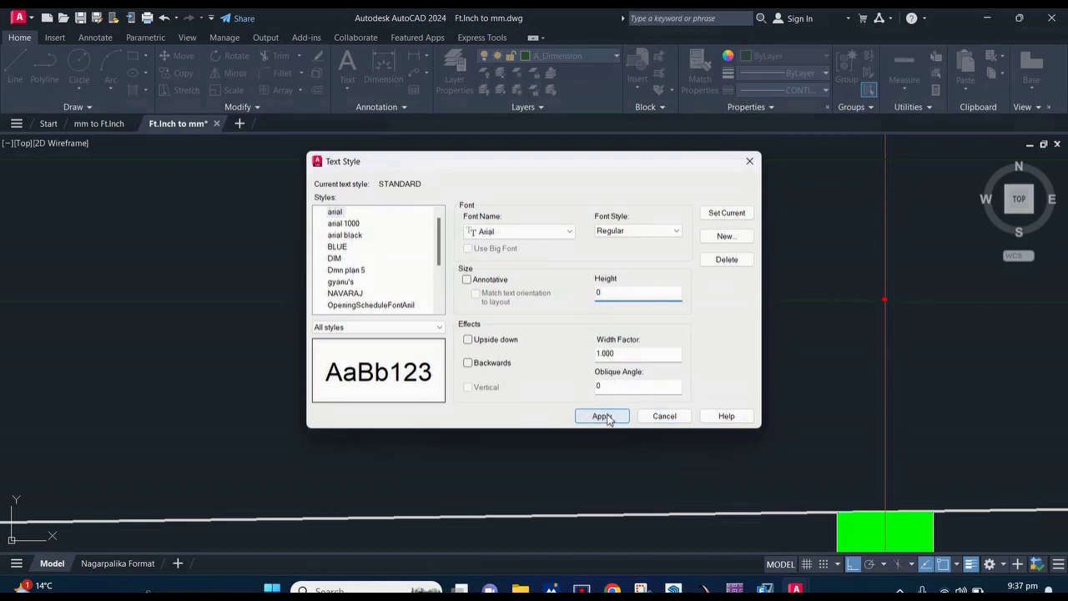
pyautogui.click(739, 214)
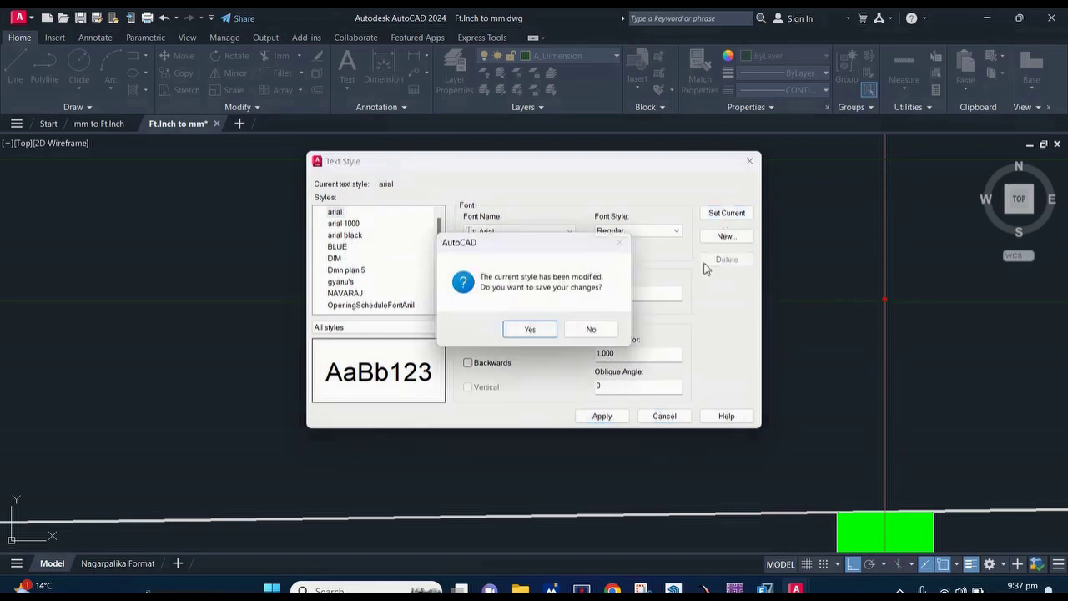
pyautogui.click(534, 328)
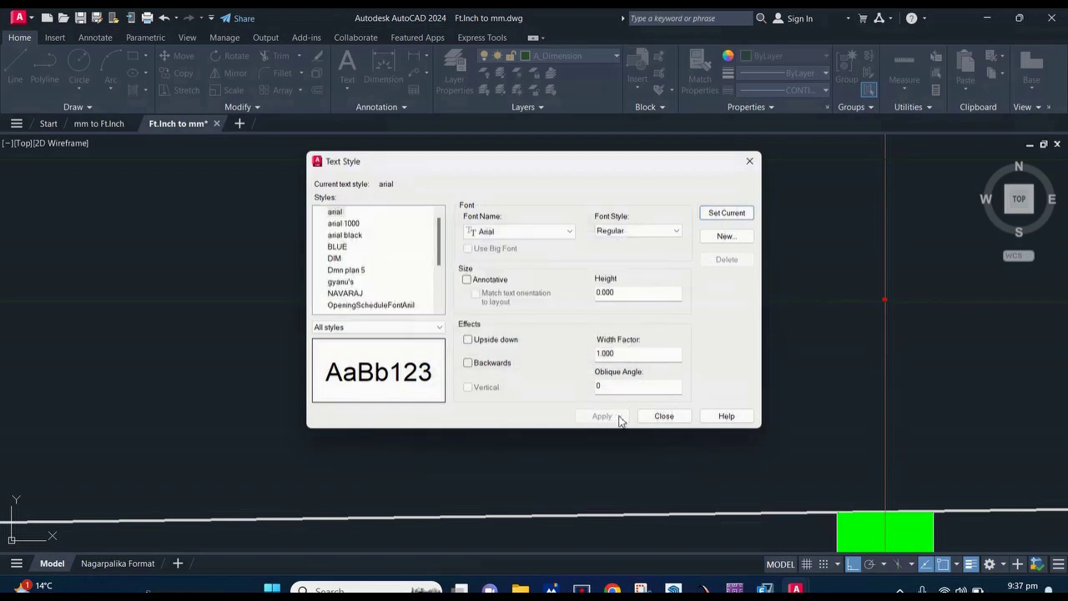
pyautogui.click(663, 417)
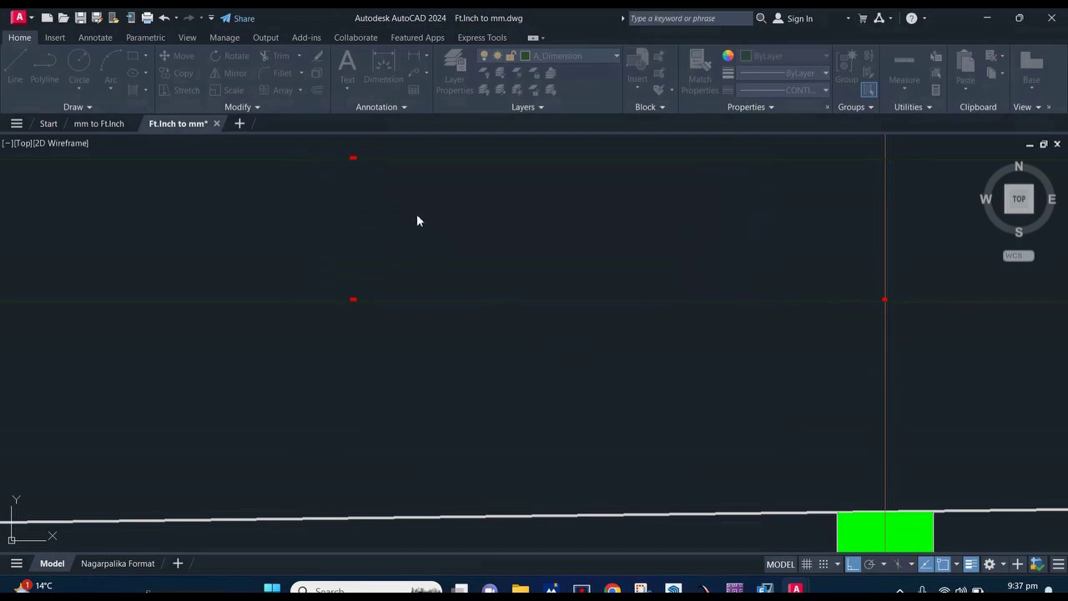
pyautogui.click(402, 110)
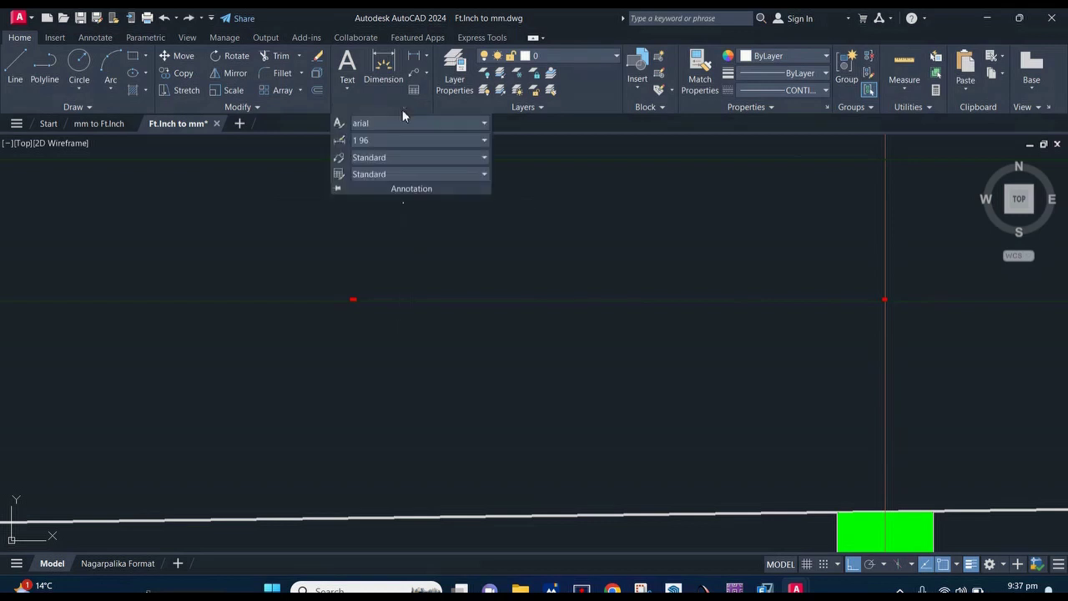
# Step: Change the text height on the 1 96 dimension style's Text tab to 175
pyautogui.click(341, 142)
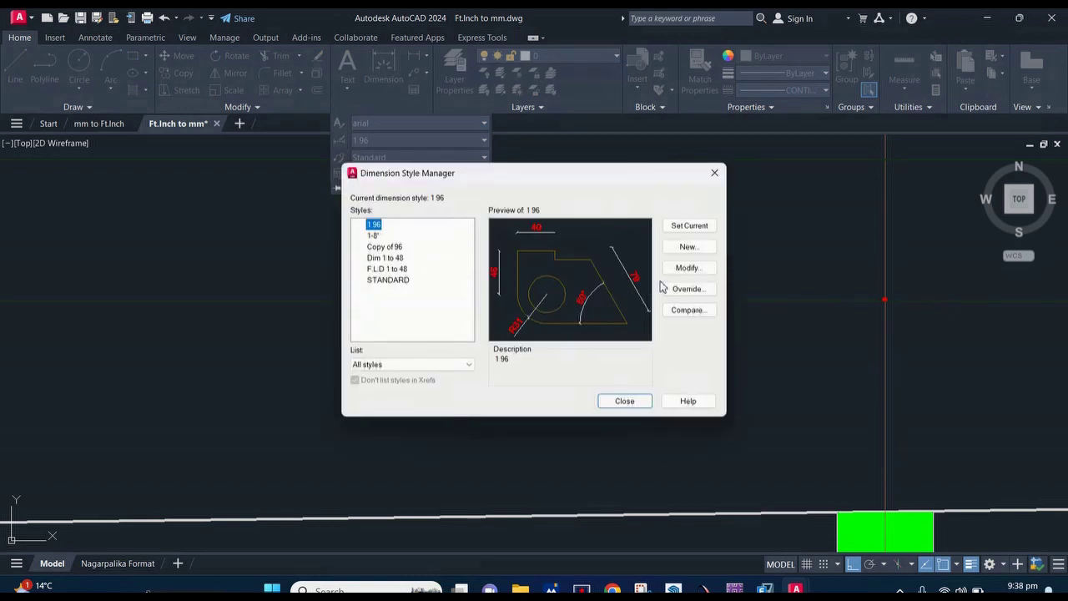
pyautogui.click(693, 269)
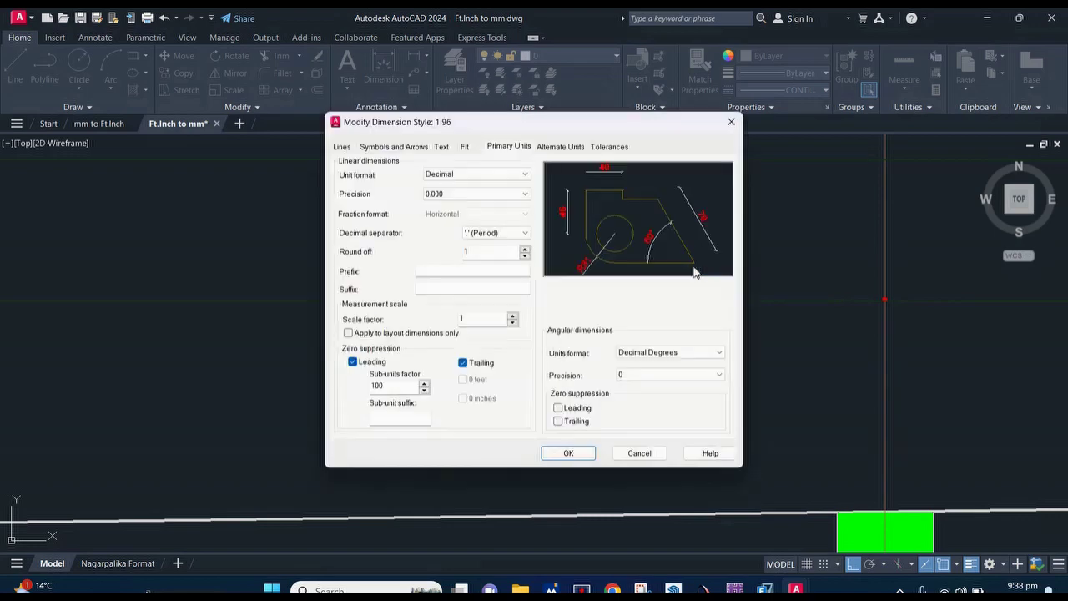
pyautogui.click(442, 147)
pyautogui.moveTo(500, 244); pyautogui.dragTo(479, 245)
pyautogui.write('175')
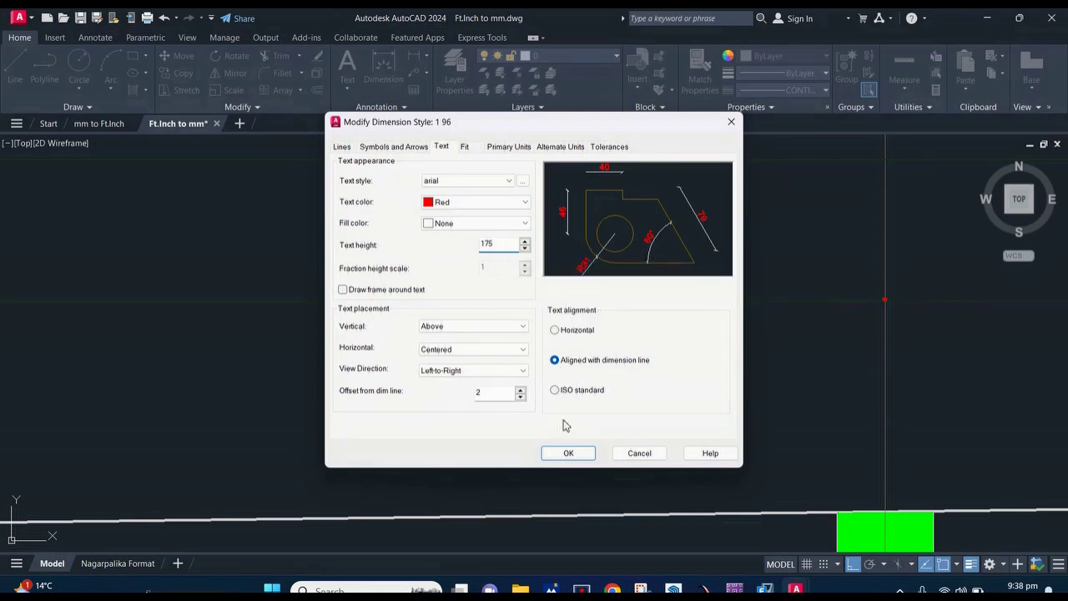
pyautogui.click(567, 453)
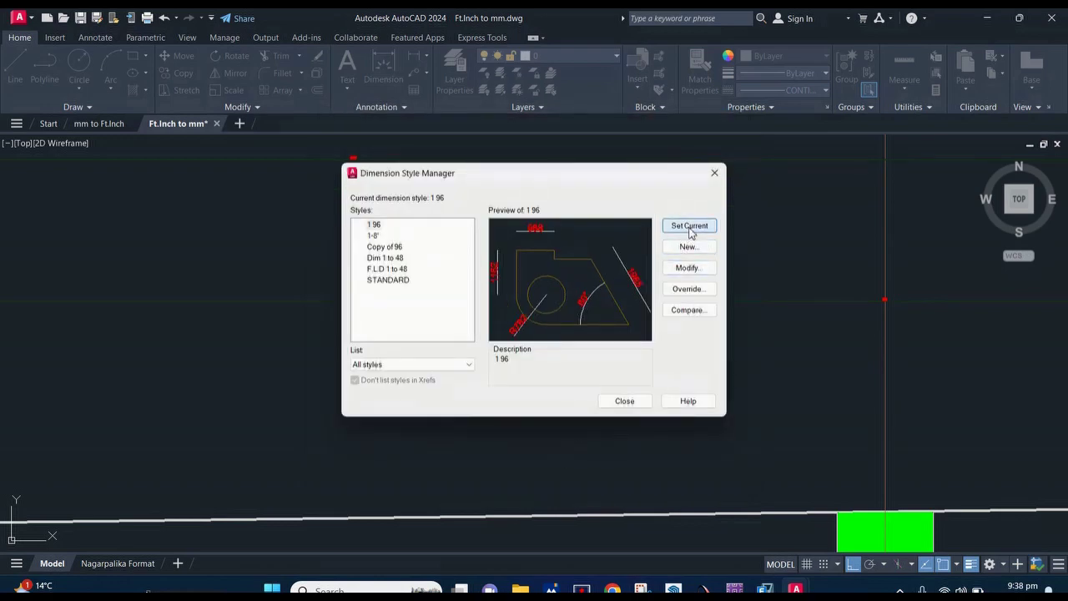
pyautogui.click(624, 401)
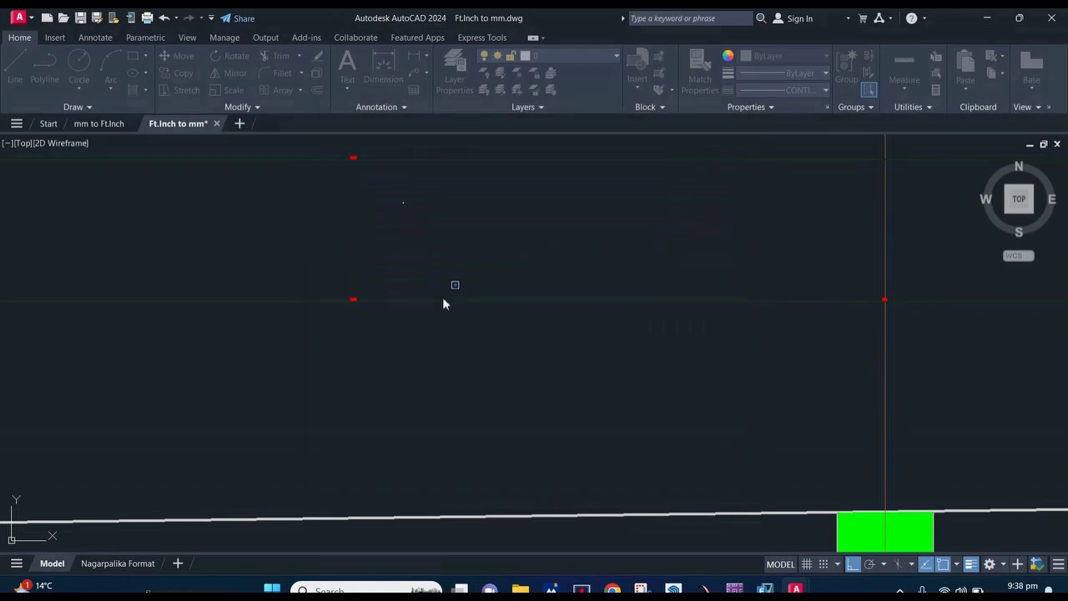
# Step: Zoom and pan over the upper floor plan to inspect the enlarged dimension labels
pyautogui.click(403, 203)
pyautogui.press('Escape')
pyautogui.scroll(-3, 443, 300)
pyautogui.scroll(-3, 434, 275)
pyautogui.scroll(-2, 412, 217)
pyautogui.scroll(3, 412, 217)
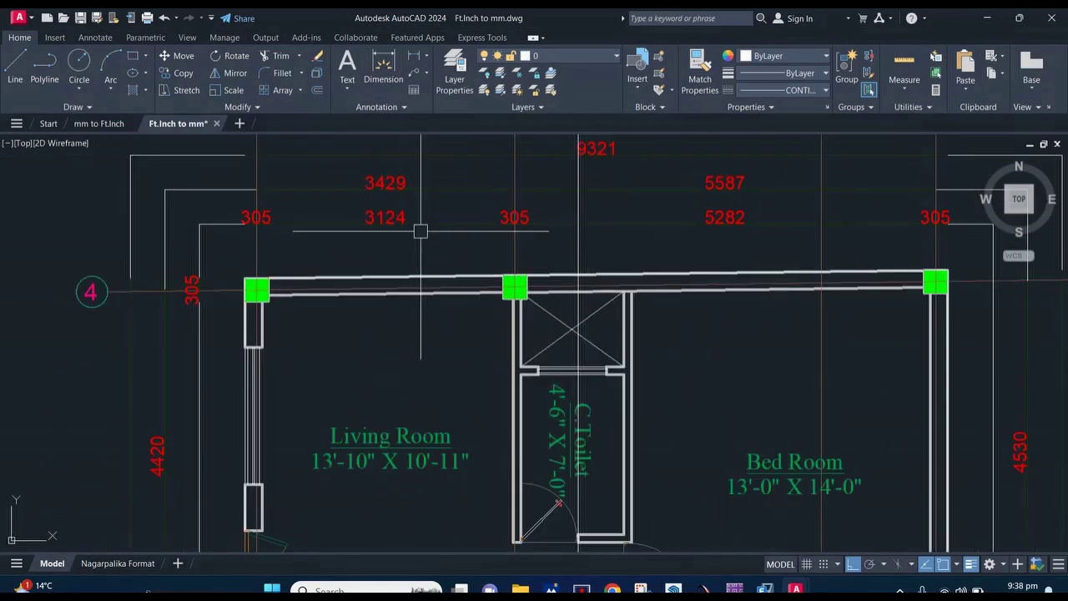
pyautogui.scroll(-5, 453, 222)
pyautogui.scroll(2, 442, 204)
pyautogui.scroll(6, 439, 196)
pyautogui.moveTo(363, 199); pyautogui.dragTo(411, 232, button='middle')
pyautogui.scroll(-2, 411, 232)
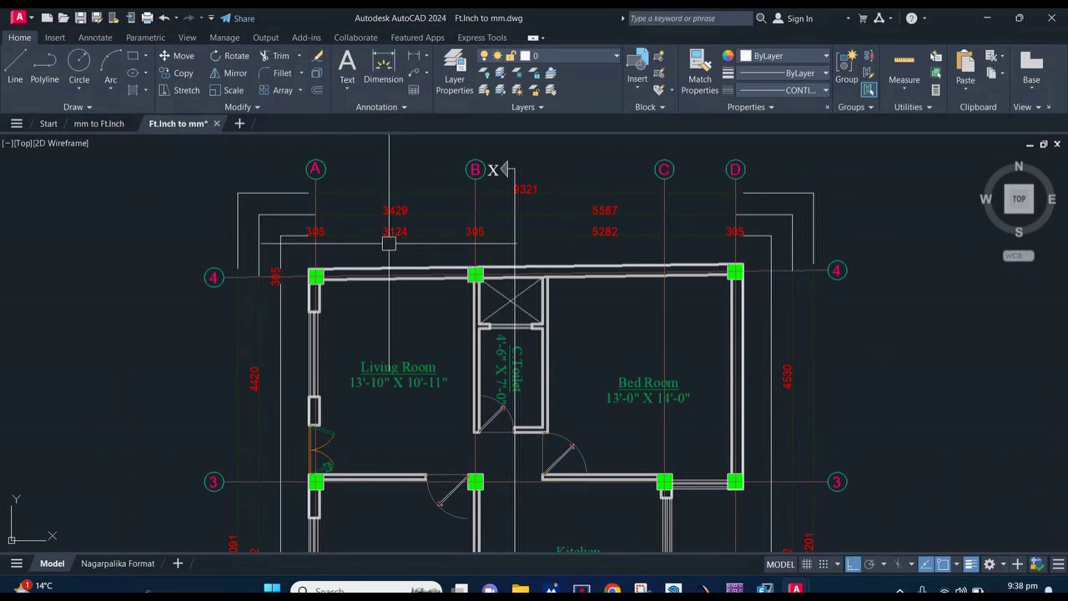
pyautogui.scroll(-6, 389, 243)
pyautogui.scroll(-2, 379, 240)
pyautogui.scroll(4, 384, 242)
pyautogui.scroll(6, 397, 249)
pyautogui.scroll(-5, 405, 246)
pyautogui.scroll(-5, 450, 275)
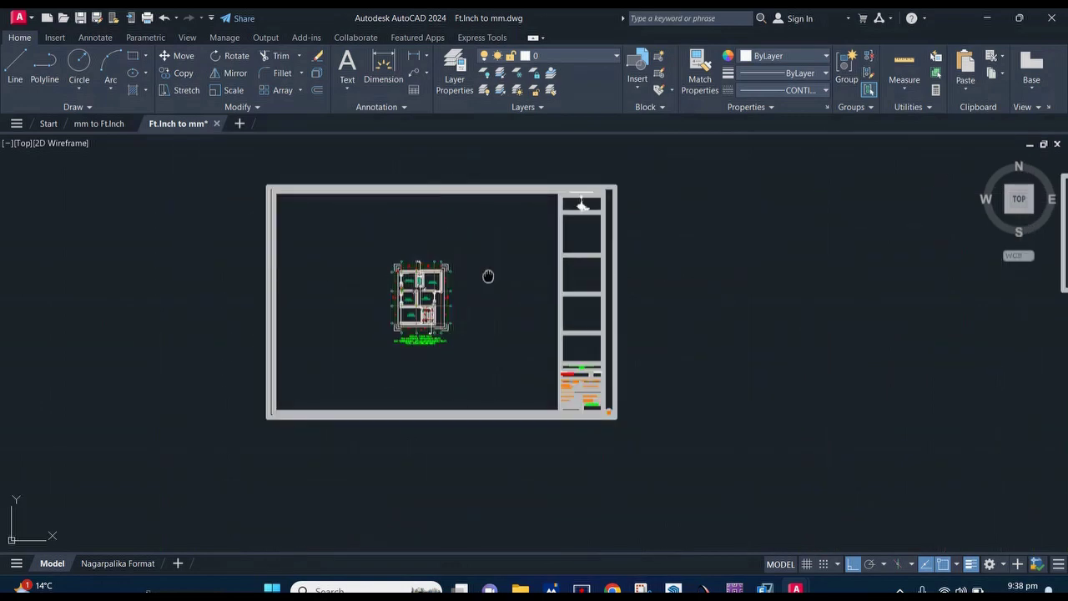
# Step: Check the rest of the sheet, then switch to the mm to Ft.Inch drawing
pyautogui.moveTo(486, 276); pyautogui.dragTo(416, 278, button='middle')
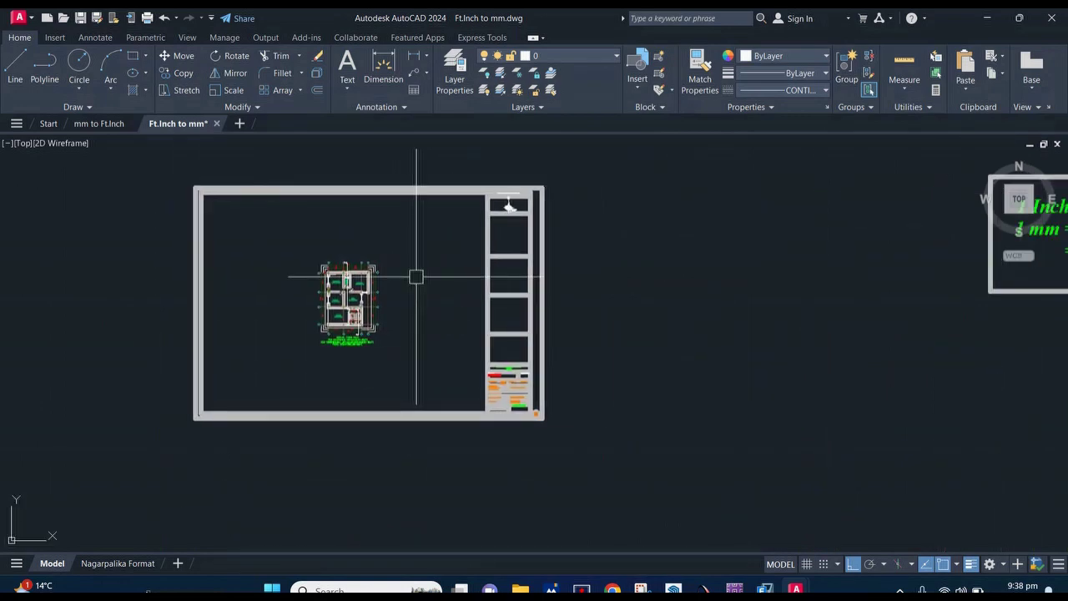
pyautogui.scroll(10, 338, 271)
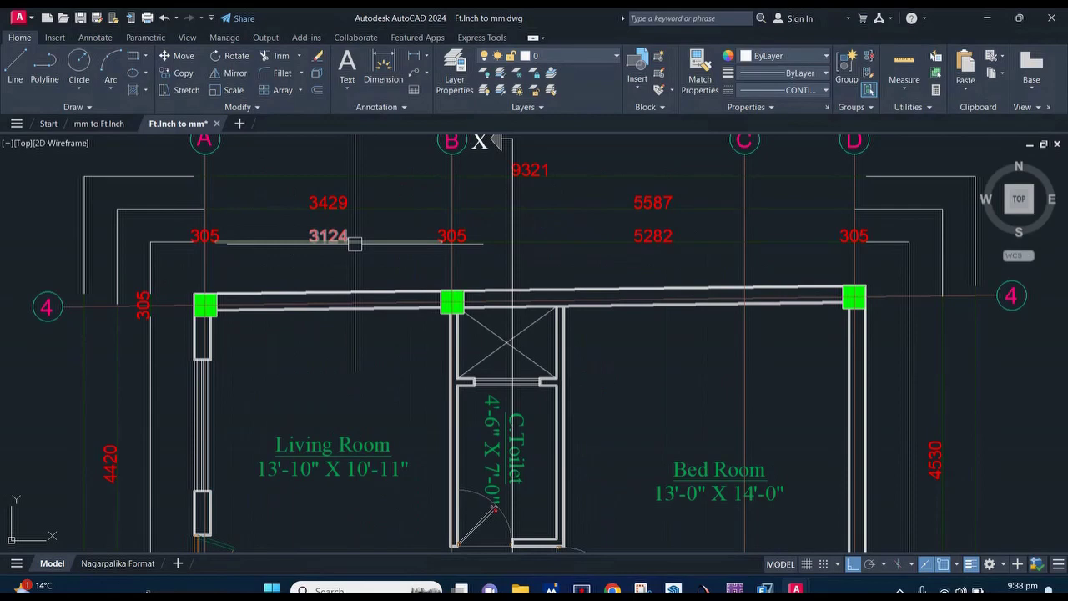
pyautogui.scroll(-2, 355, 243)
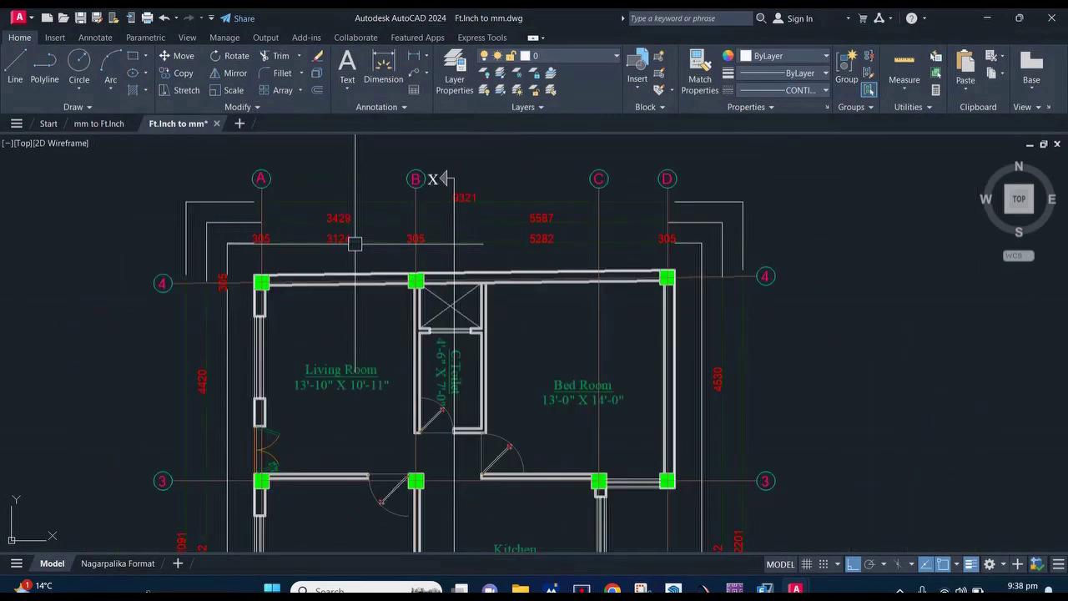
pyautogui.scroll(-4, 355, 244)
pyautogui.scroll(-3, 370, 306)
pyautogui.scroll(3, 380, 294)
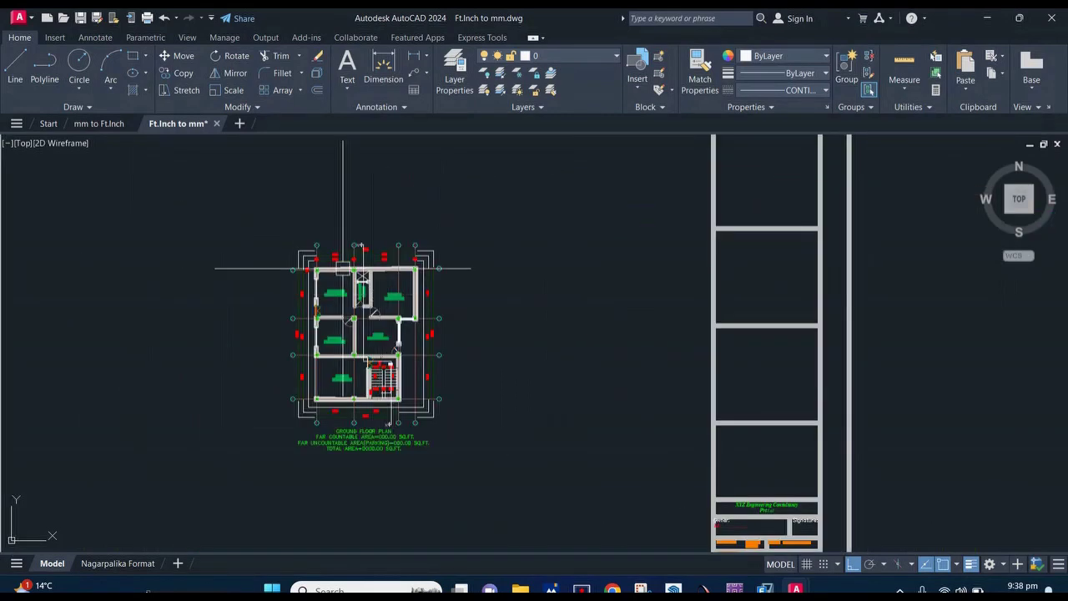
pyautogui.scroll(4, 380, 294)
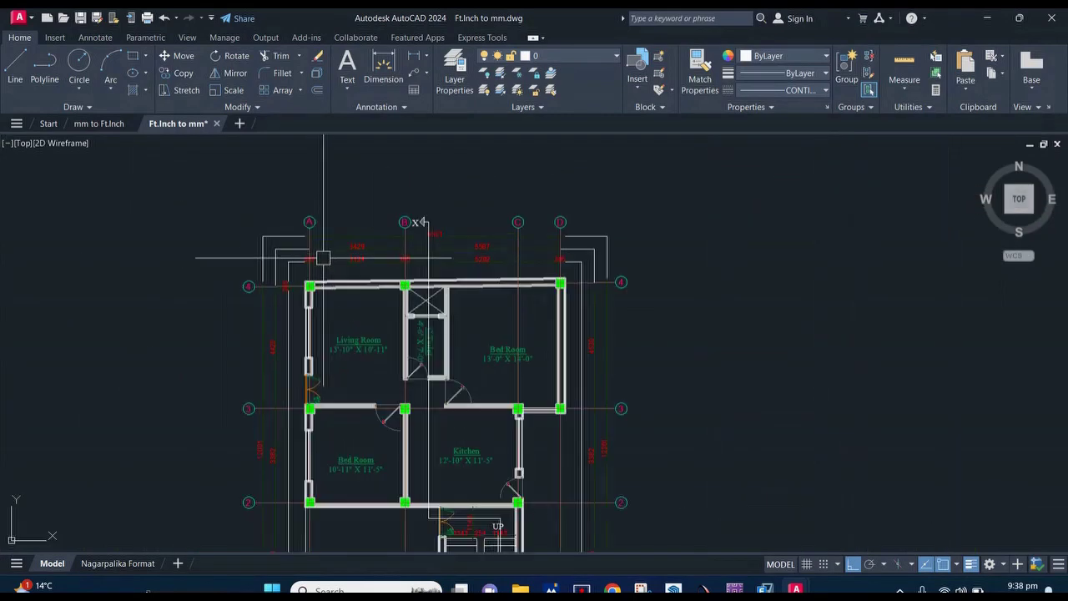
pyautogui.click(97, 123)
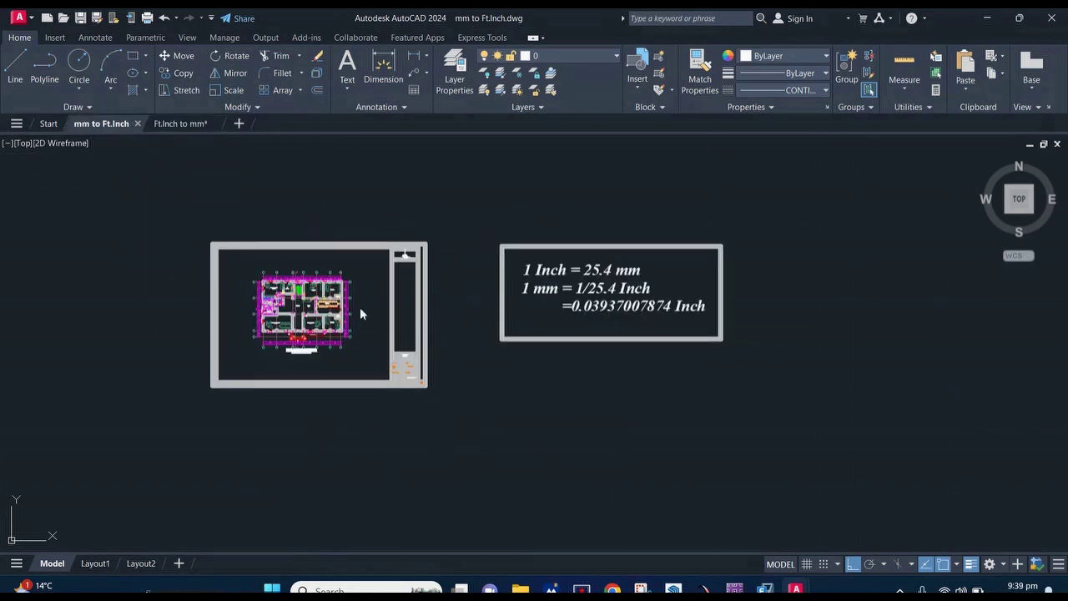
# Step: Centre the ground floor plan in view and open Drawing Units with the UN command
pyautogui.click(266, 247)
pyautogui.scroll(3, 267, 250)
pyautogui.scroll(4, 275, 258)
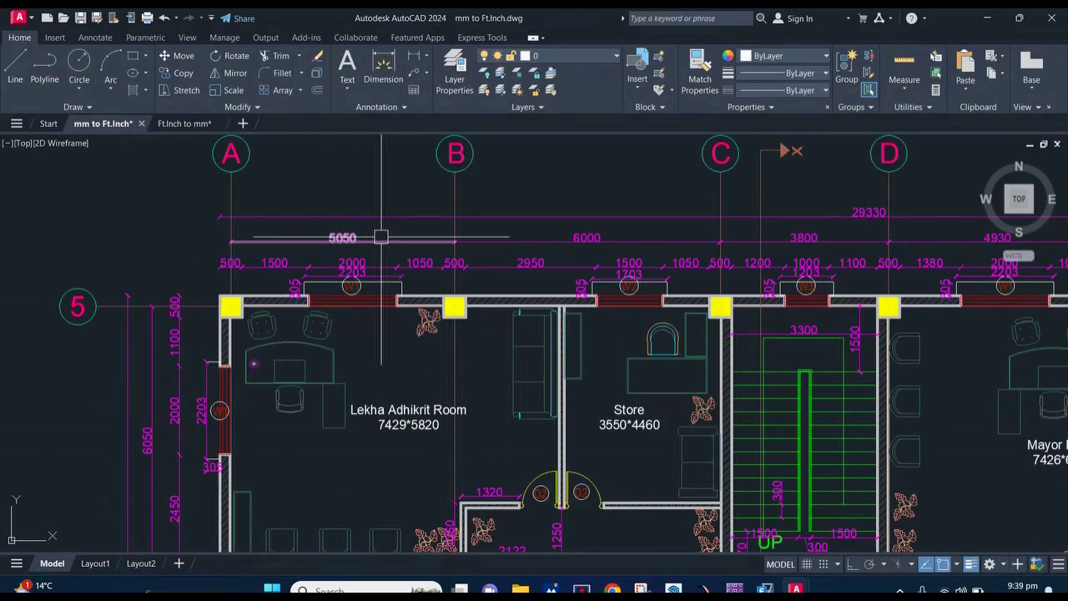
pyautogui.scroll(-2, 339, 242)
pyautogui.moveTo(349, 254); pyautogui.dragTo(340, 222, button='middle')
pyautogui.scroll(-4, 350, 234)
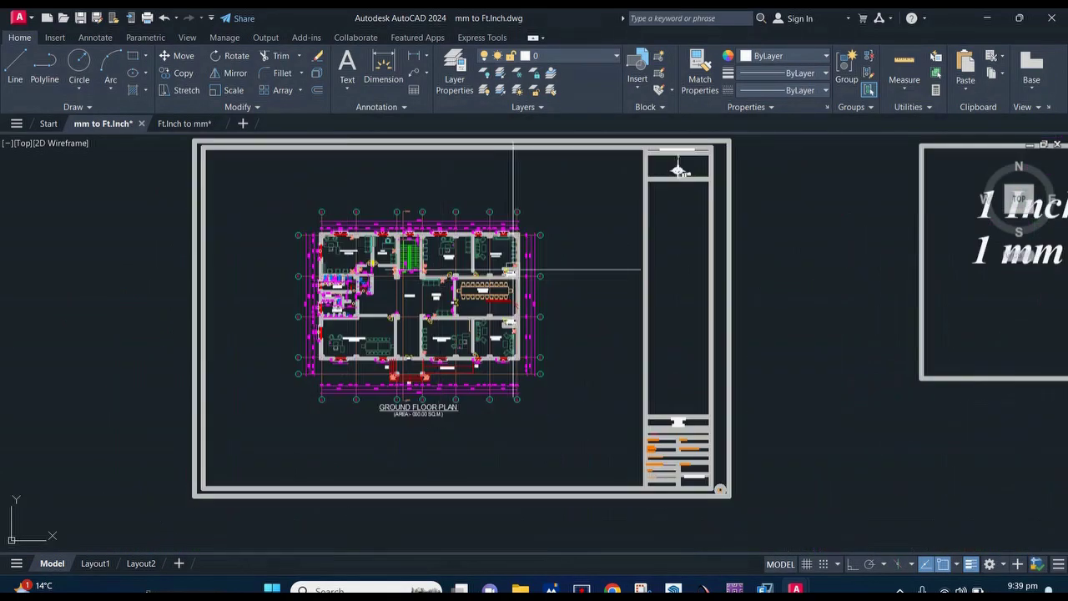
pyautogui.scroll(4, 393, 250)
pyautogui.scroll(-4, 393, 251)
pyautogui.moveTo(392, 251); pyautogui.dragTo(401, 261, button='middle')
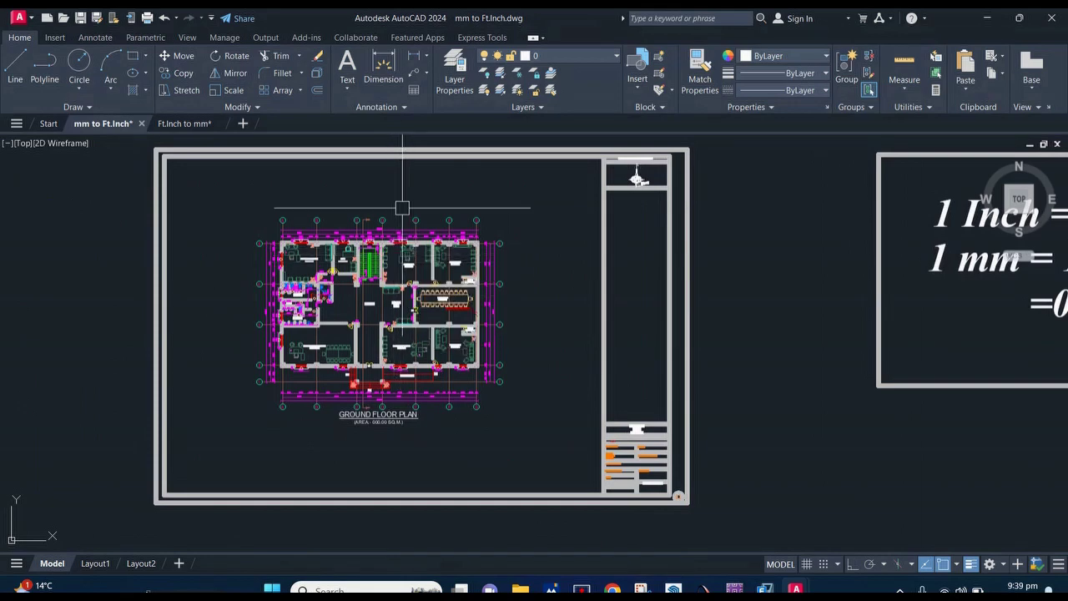
pyautogui.moveTo(517, 243); pyautogui.dragTo(456, 257, button='middle')
pyautogui.write('U')
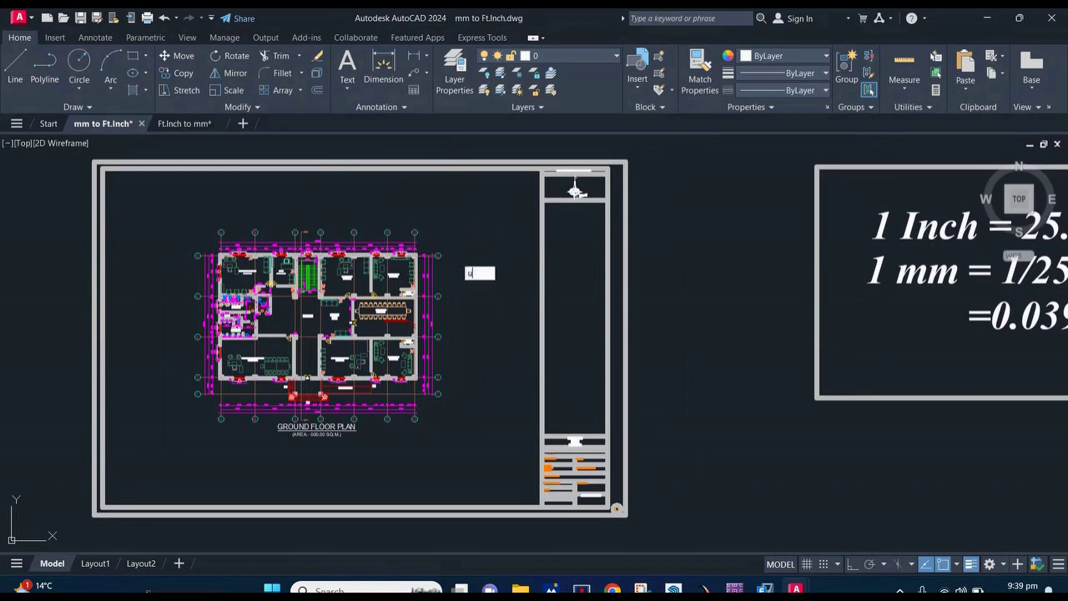
pyautogui.write('N')
pyautogui.press('Return')
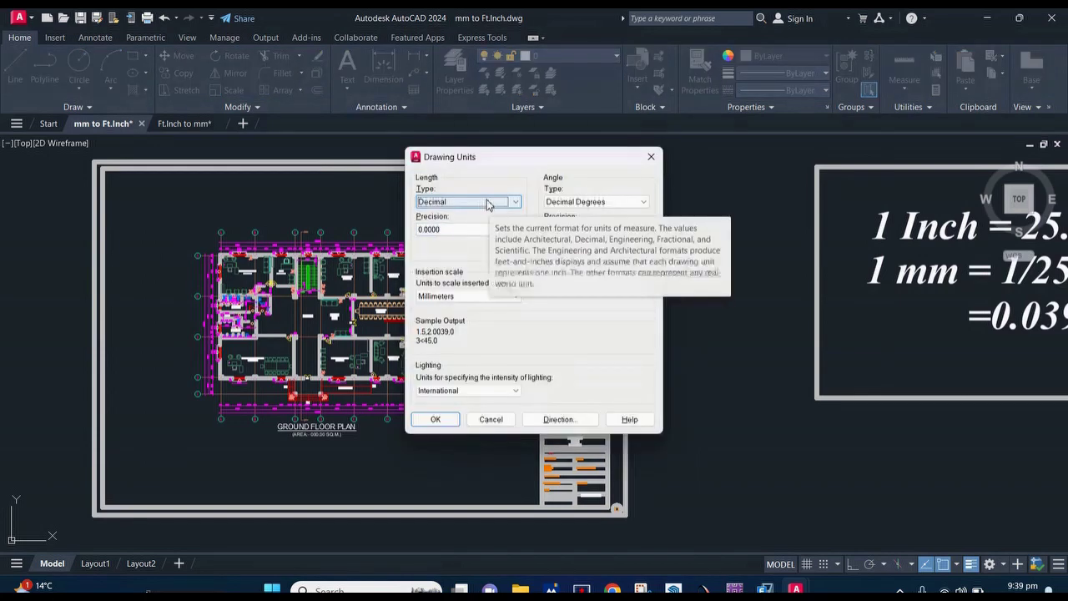
# Step: Set drawing units to Engineering, 0'-0" precision, with Inches insertion scale
pyautogui.click(489, 202)
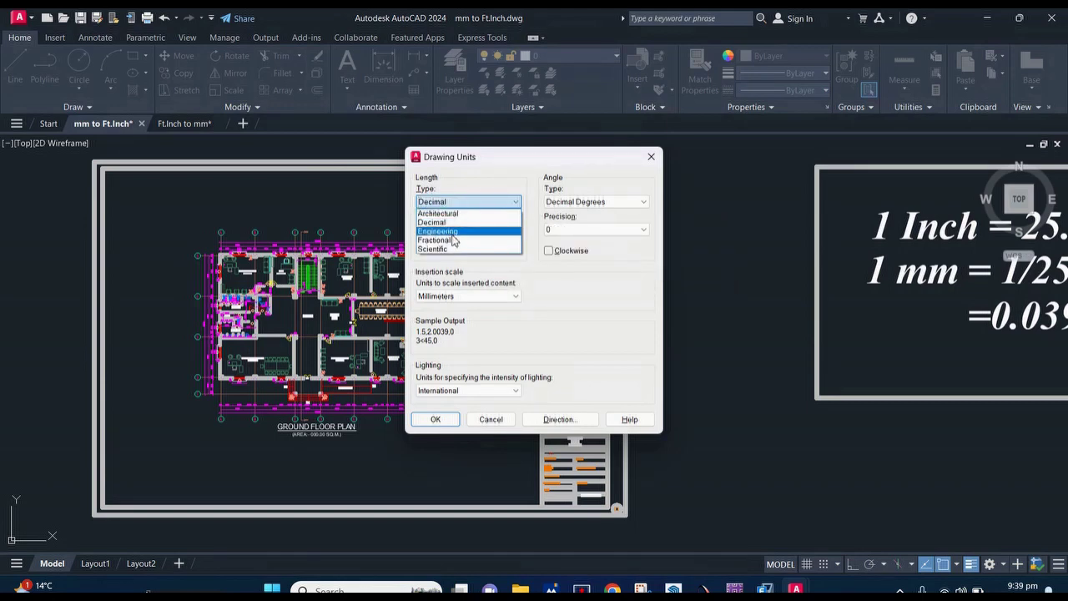
pyautogui.click(452, 233)
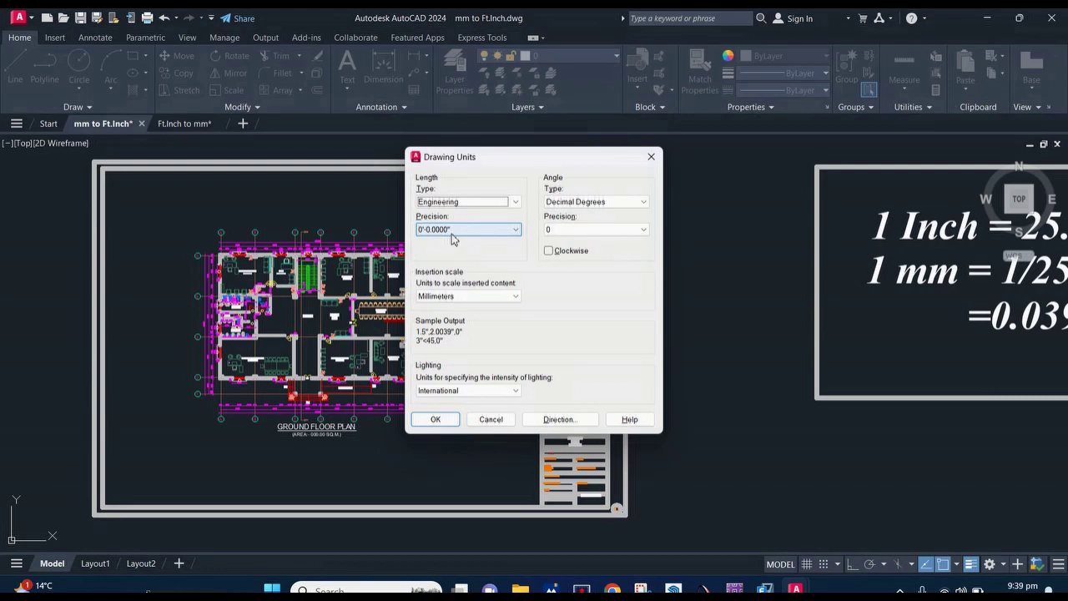
pyautogui.click(453, 237)
pyautogui.click(455, 241)
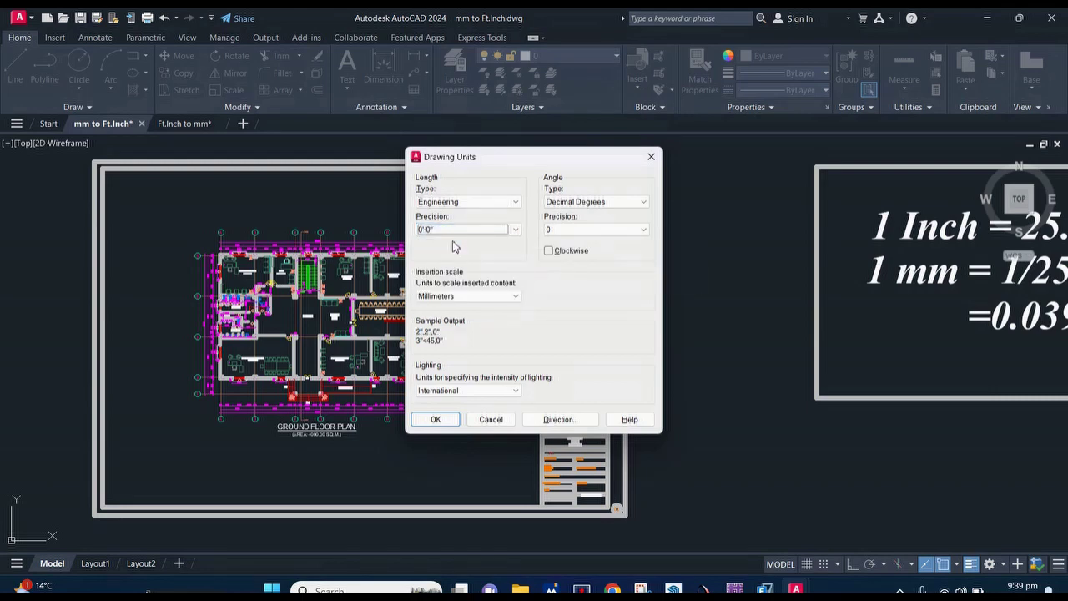
pyautogui.click(478, 298)
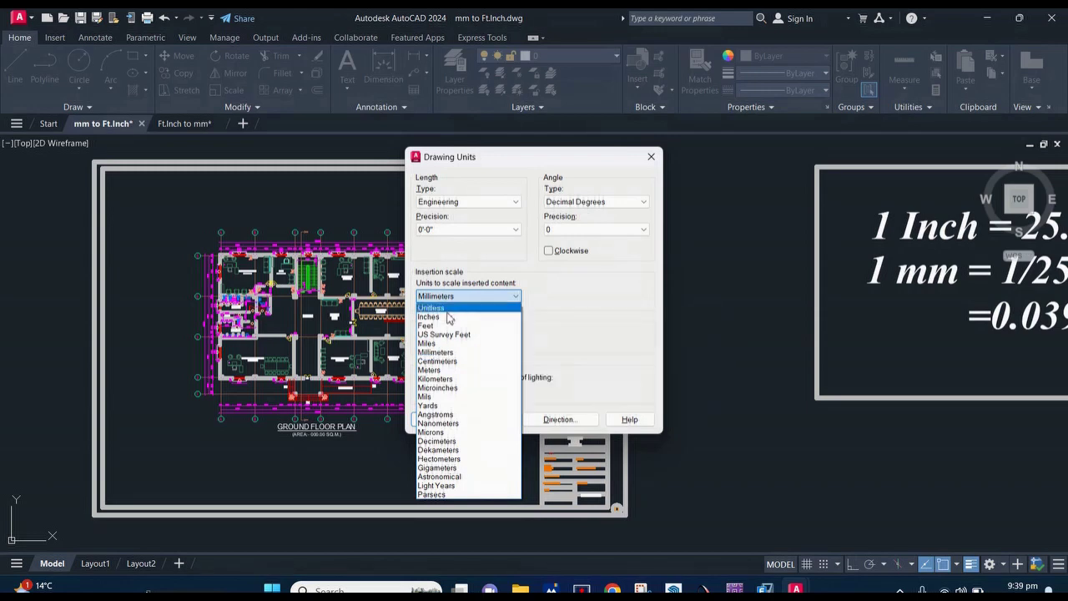
pyautogui.click(448, 318)
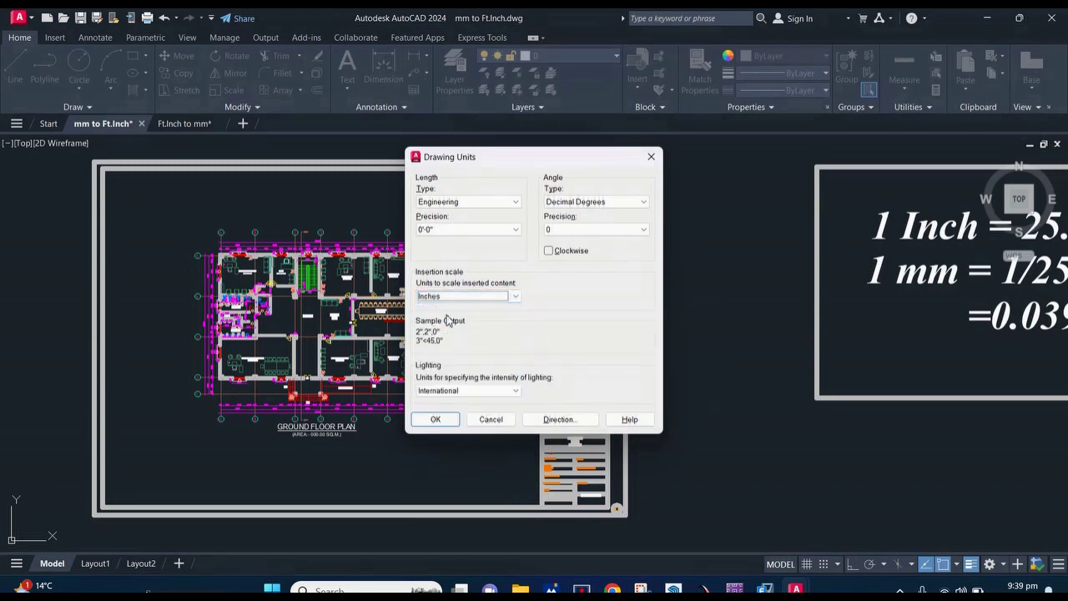
pyautogui.click(435, 419)
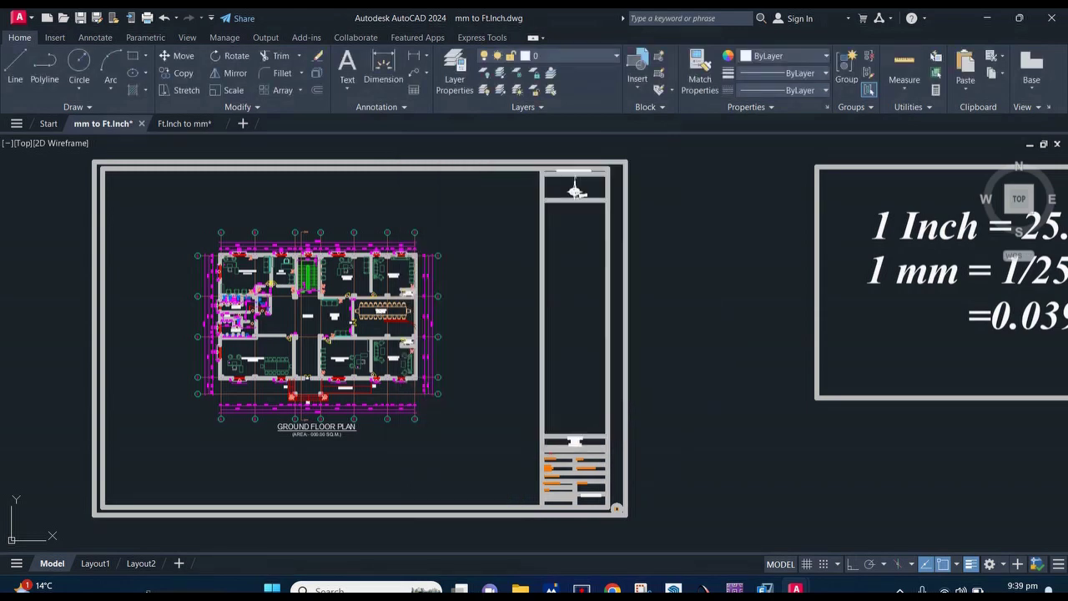
# Step: Zoom to the top dimensions, select the 29330 dimension, and reach the Dimension Style button
pyautogui.scroll(5, 275, 247)
pyautogui.moveTo(275, 247); pyautogui.dragTo(364, 238, button='middle')
pyautogui.scroll(2, 409, 236)
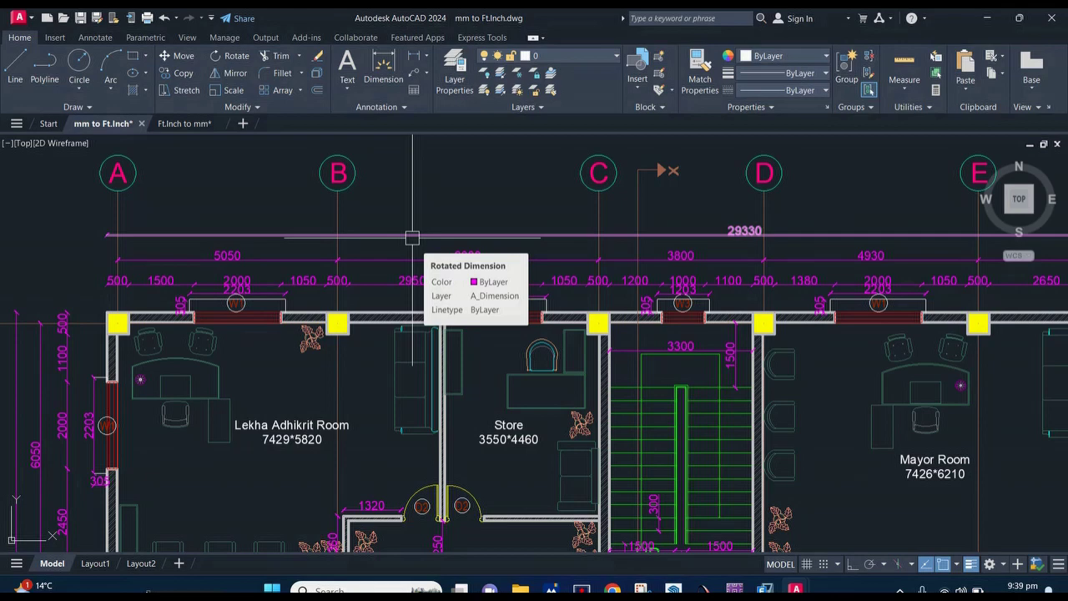
pyautogui.click(413, 237)
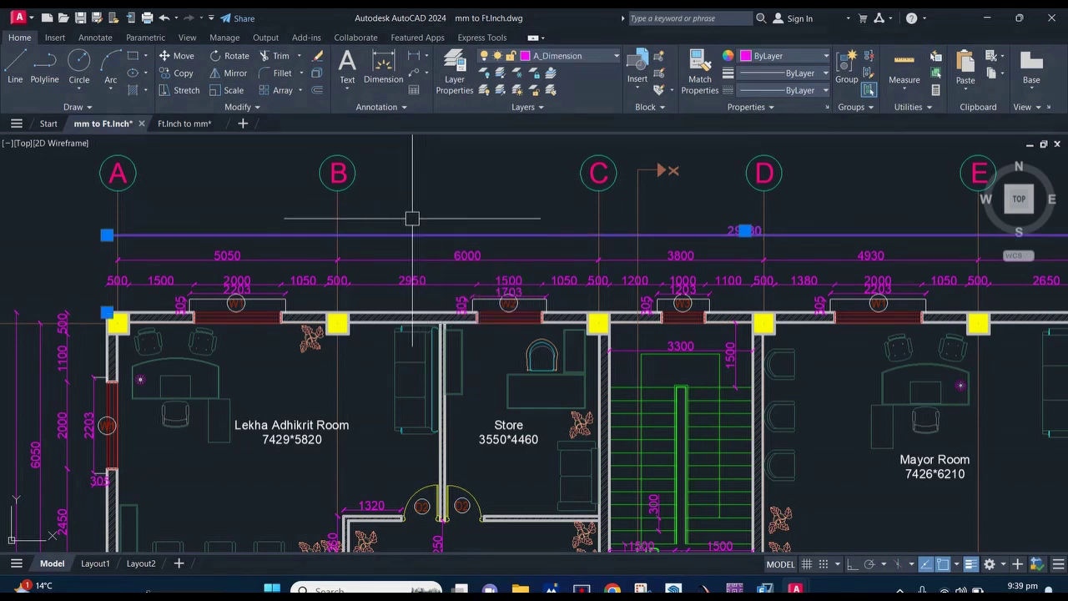
pyautogui.click(400, 109)
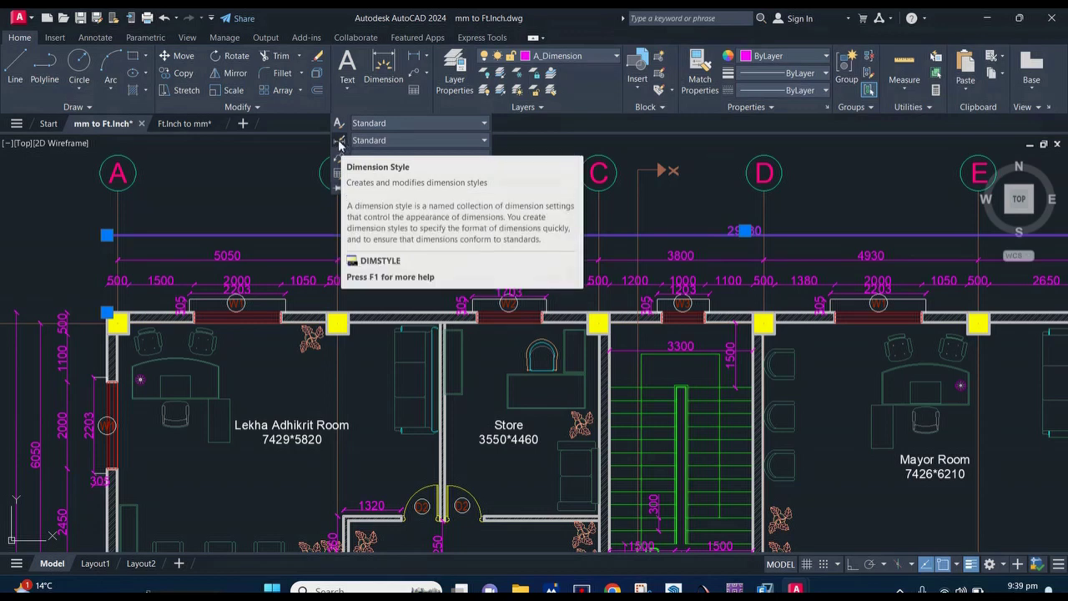
pyautogui.click(340, 144)
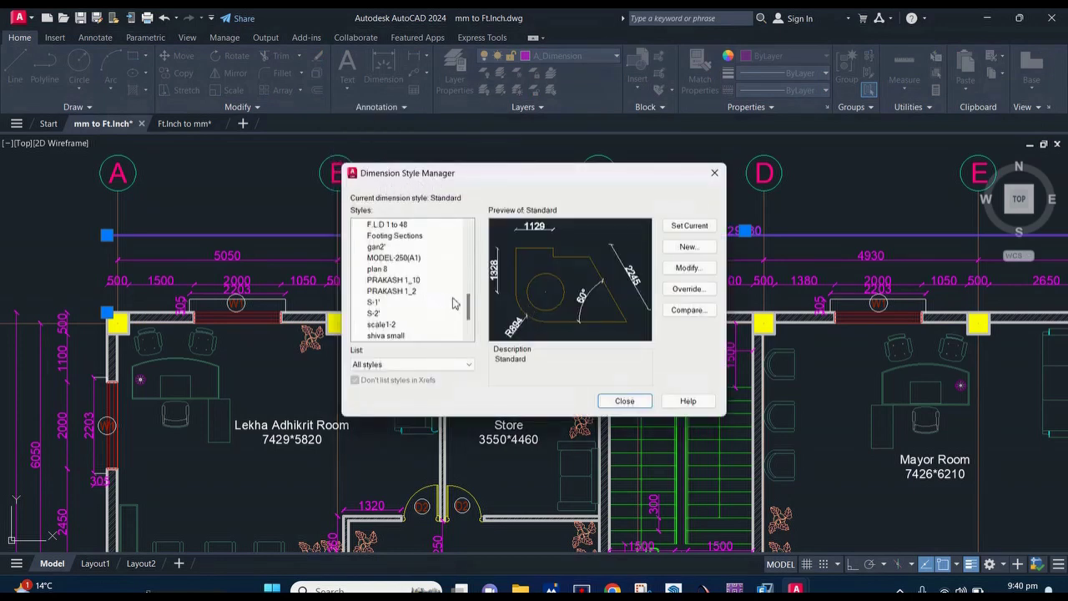
# Step: Change the Standard dimension style's primary unit format to Engineering
pyautogui.scroll(-2, 469, 305)
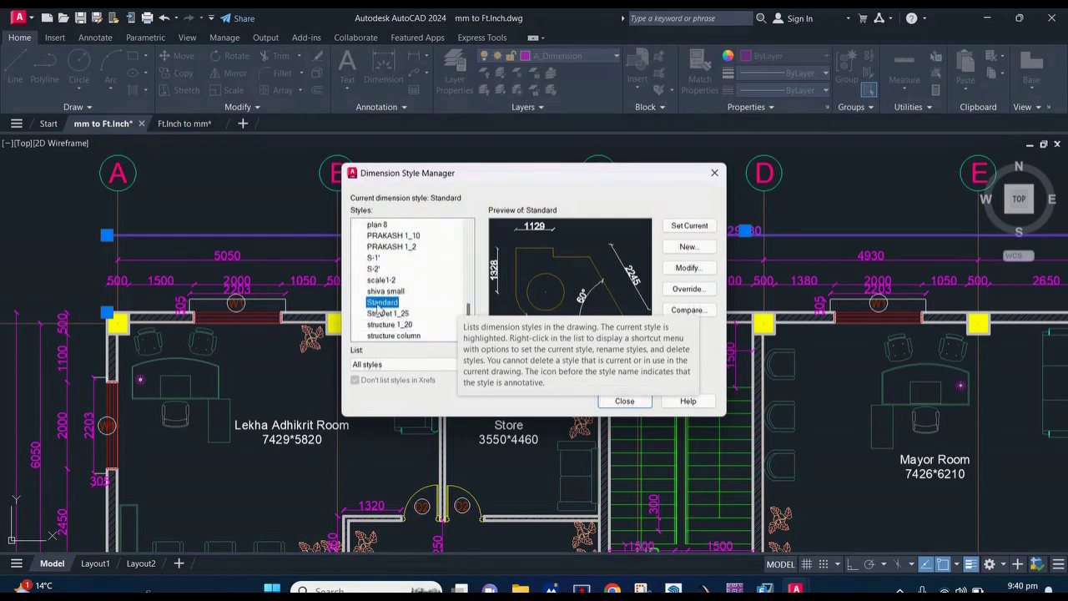
pyautogui.click(682, 269)
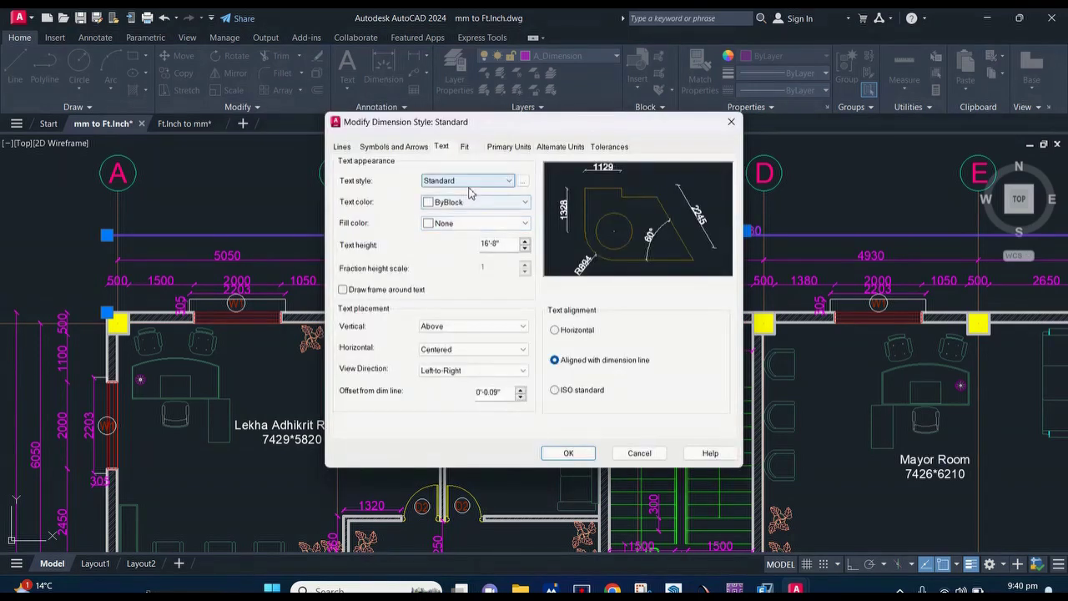
pyautogui.click(510, 149)
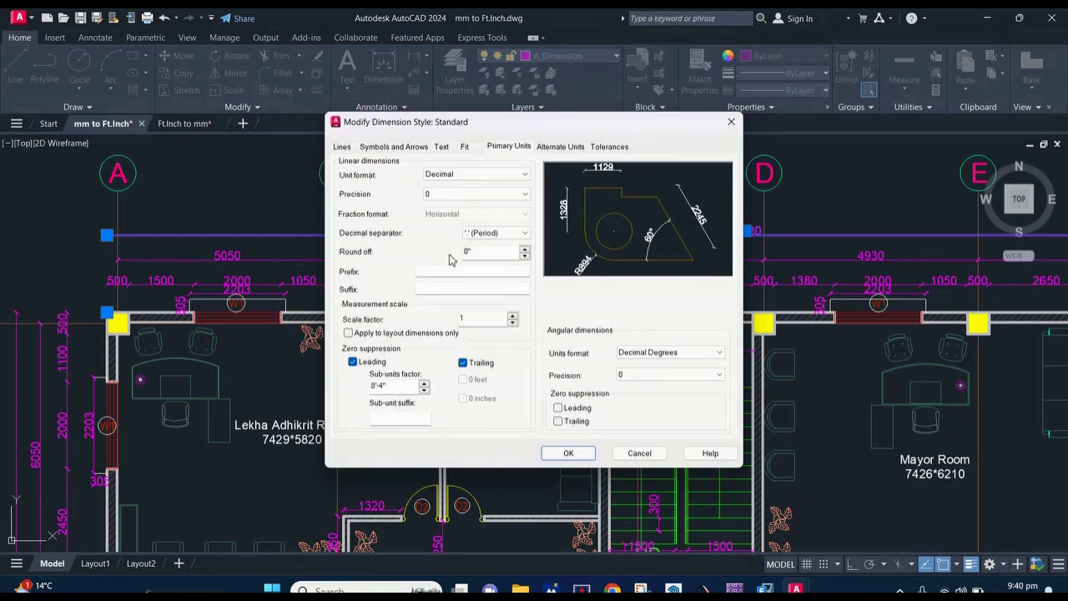
pyautogui.click(483, 179)
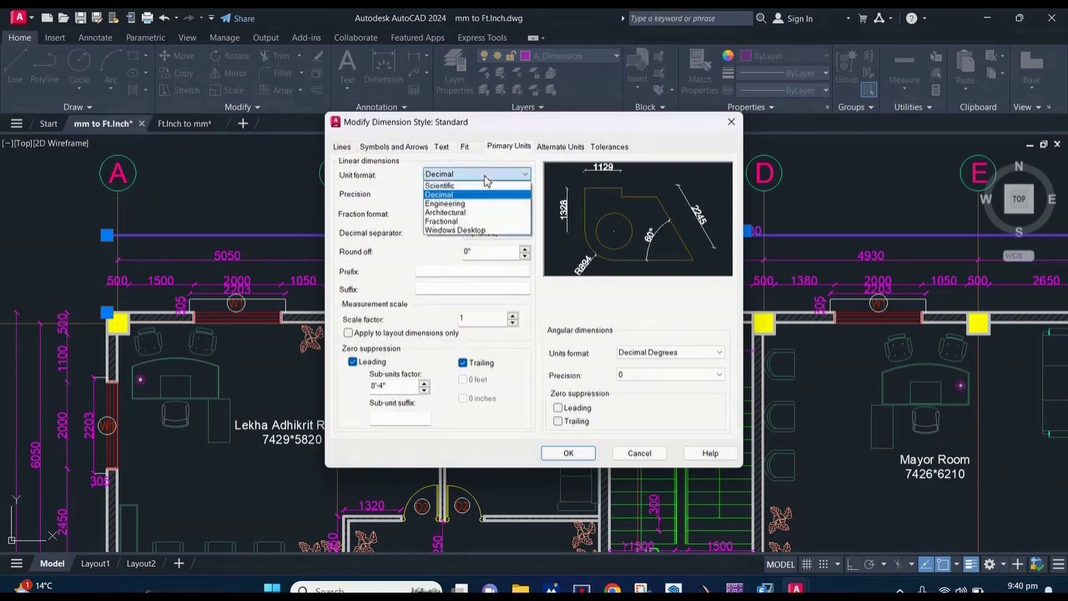
pyautogui.click(468, 204)
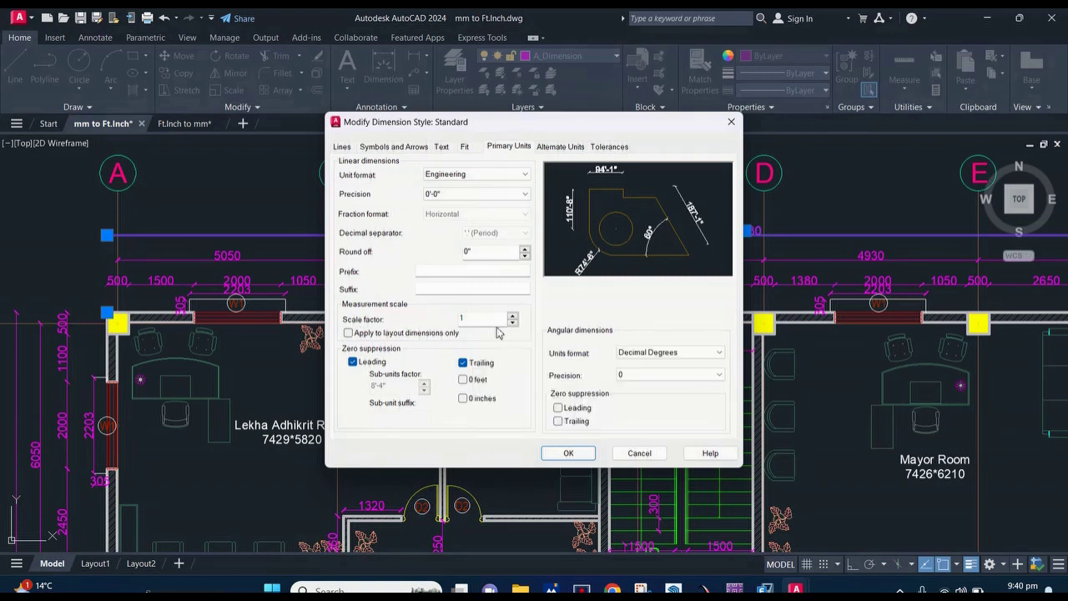
pyautogui.click(568, 453)
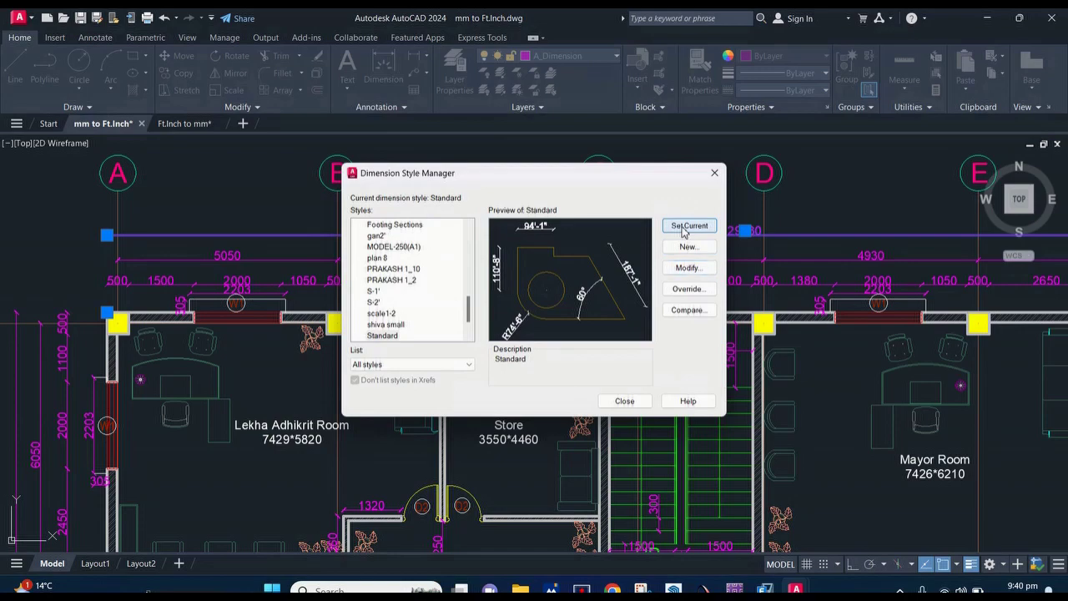
pyautogui.click(625, 401)
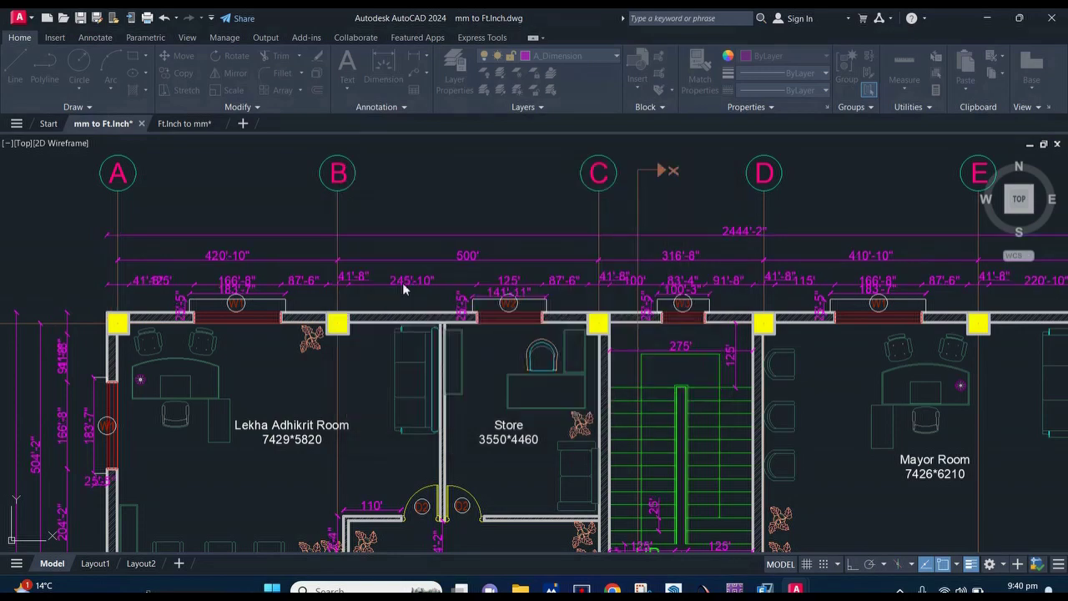
# Step: Select everything with Ctrl+A and frame the sheet and conversion note in view
pyautogui.scroll(-4, 483, 256)
pyautogui.scroll(-4, 483, 257)
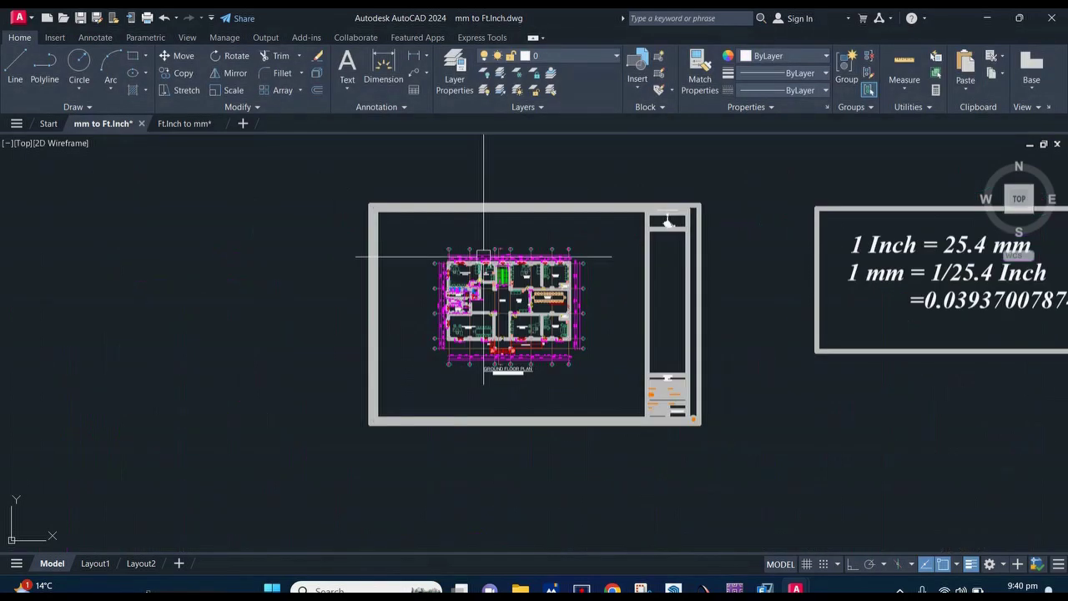
pyautogui.scroll(-3, 483, 256)
pyautogui.moveTo(483, 256); pyautogui.dragTo(393, 262, button='middle')
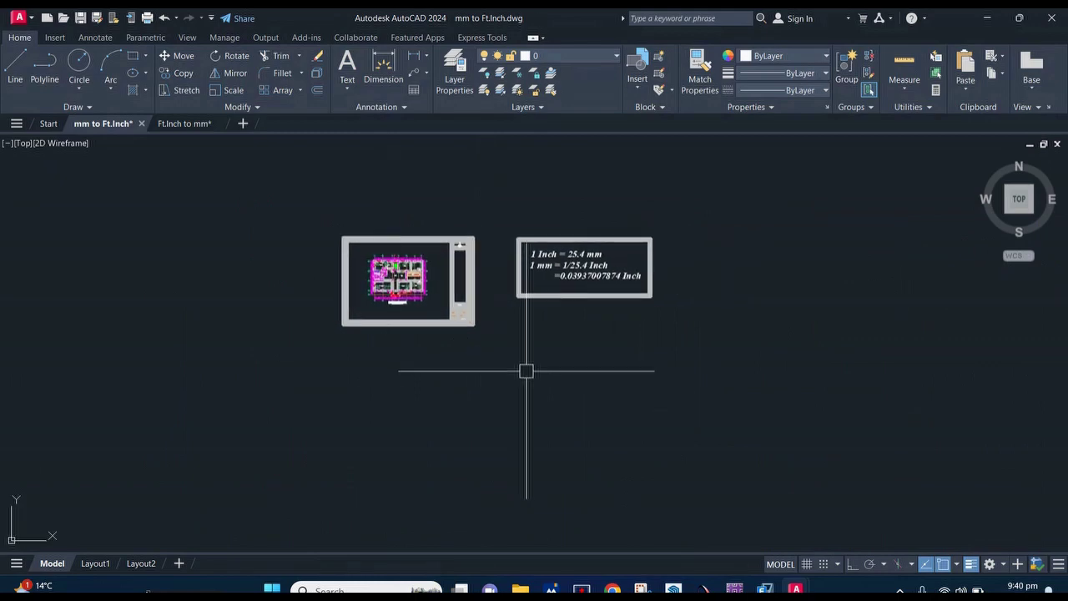
pyautogui.hotkey('ctrl', 'a')
pyautogui.scroll(-2, 489, 351)
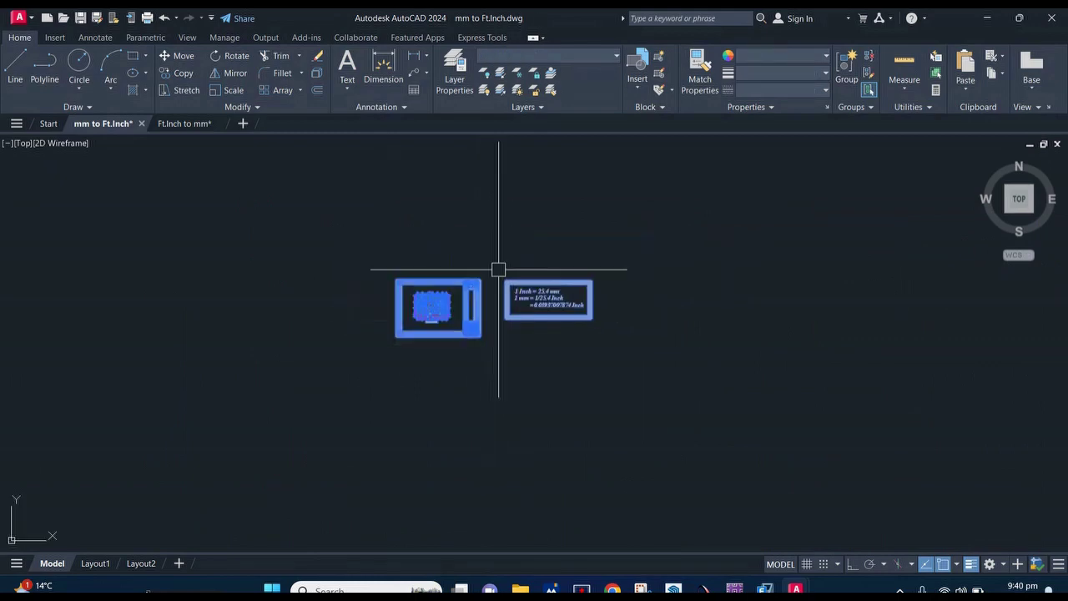
pyautogui.scroll(5, 492, 284)
pyautogui.scroll(-2, 492, 284)
pyautogui.moveTo(491, 283); pyautogui.dragTo(504, 281, button='middle')
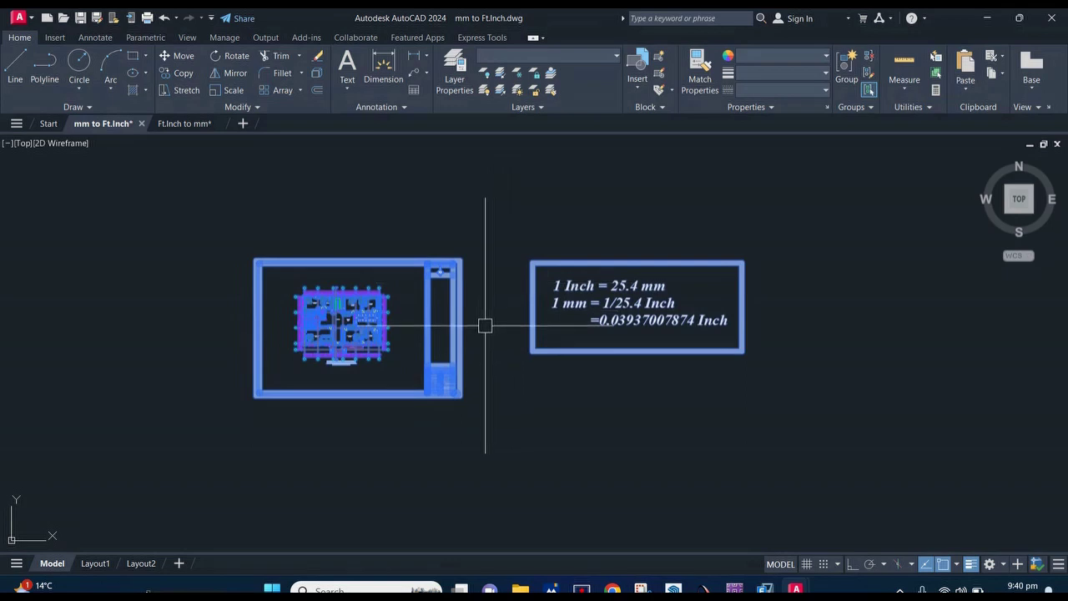
pyautogui.moveTo(487, 322); pyautogui.dragTo(525, 269, button='middle')
# Step: Scale the selection from a picked base point by 0.039370078
pyautogui.write('sc')
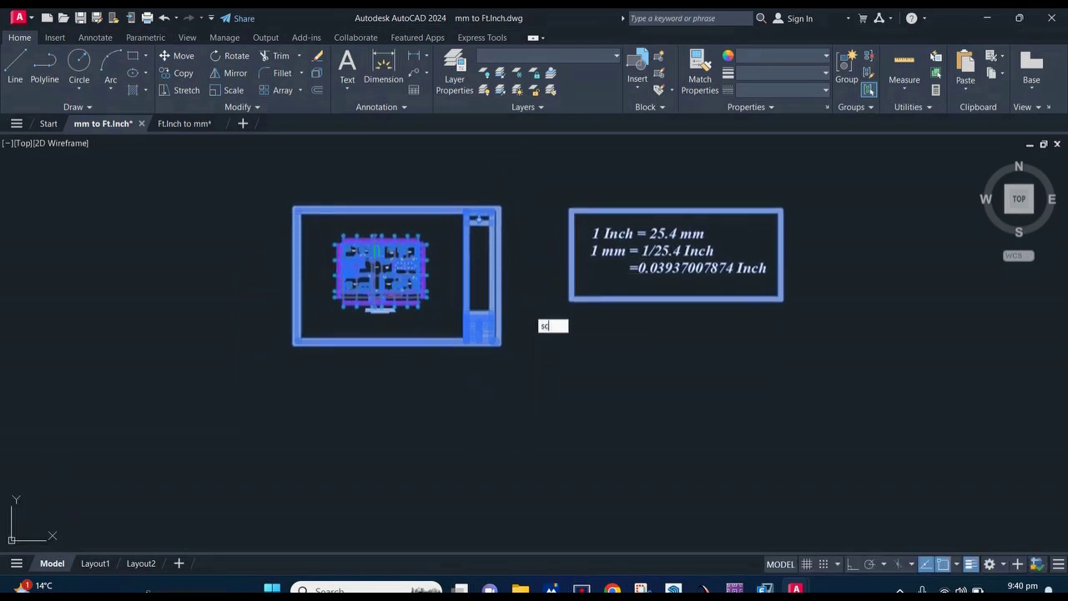
pyautogui.press('Return')
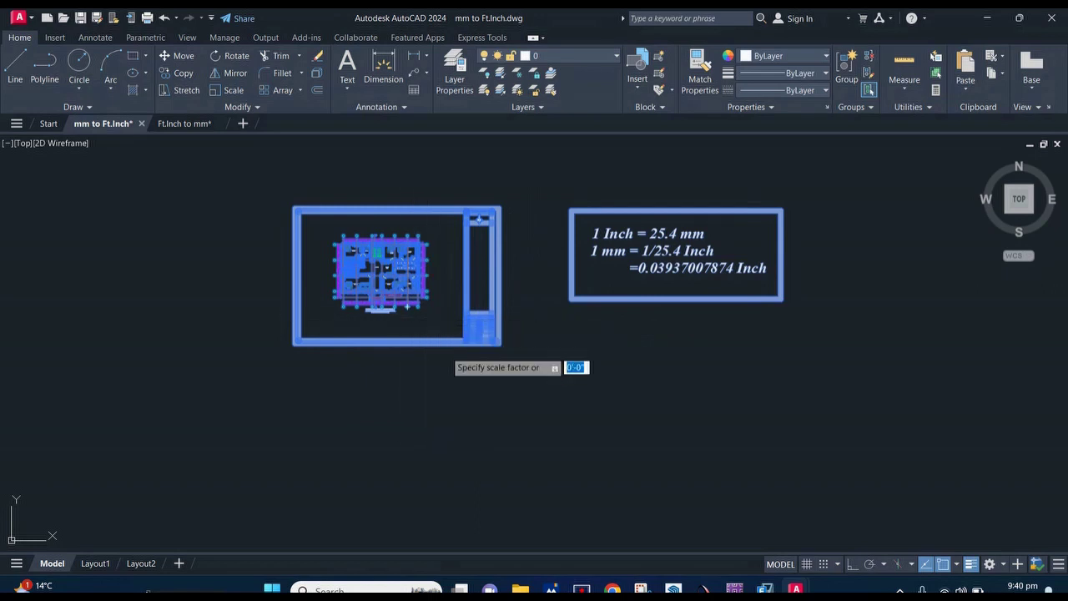
pyautogui.click(446, 350)
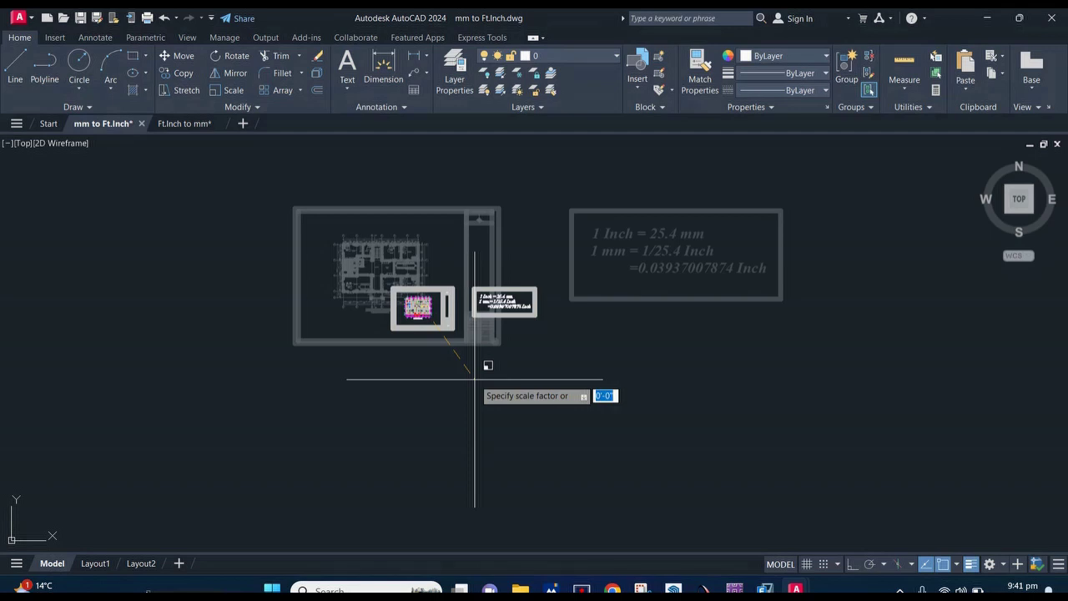
pyautogui.write('0.03')
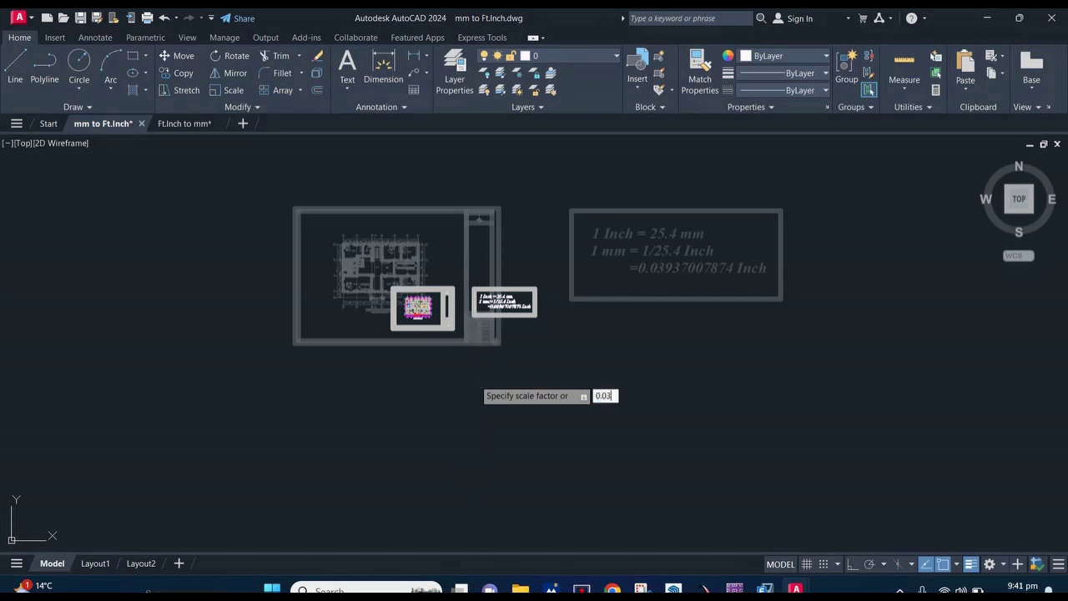
pyautogui.write('937007874')
pyautogui.press('Return')
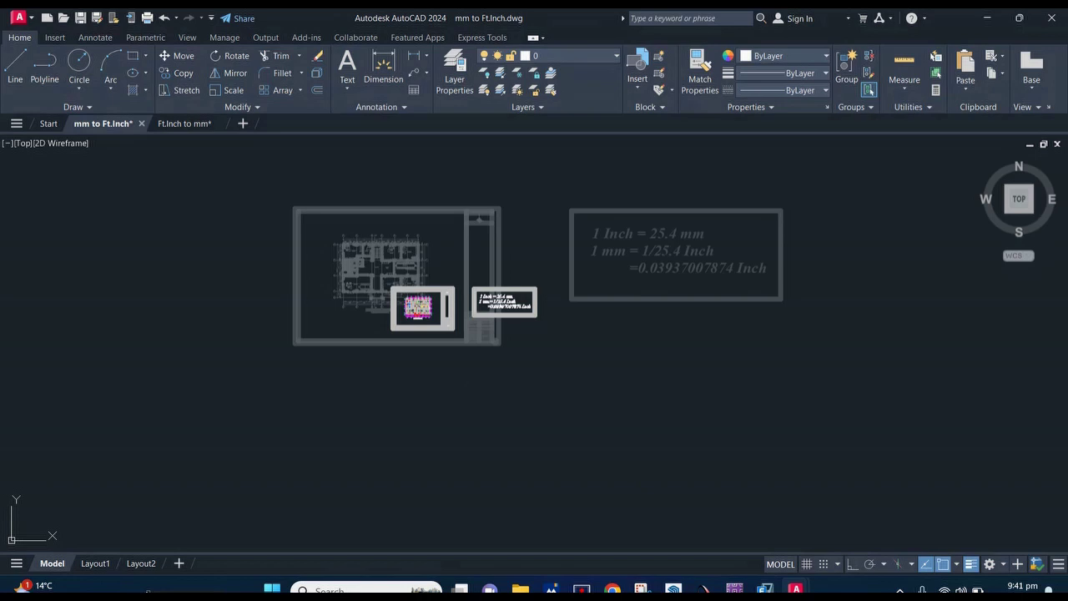
# Step: Zoom into the scaled plan, select a dimension to check its layer, and expand the Annotation slide-out
pyautogui.scroll(3, 448, 317)
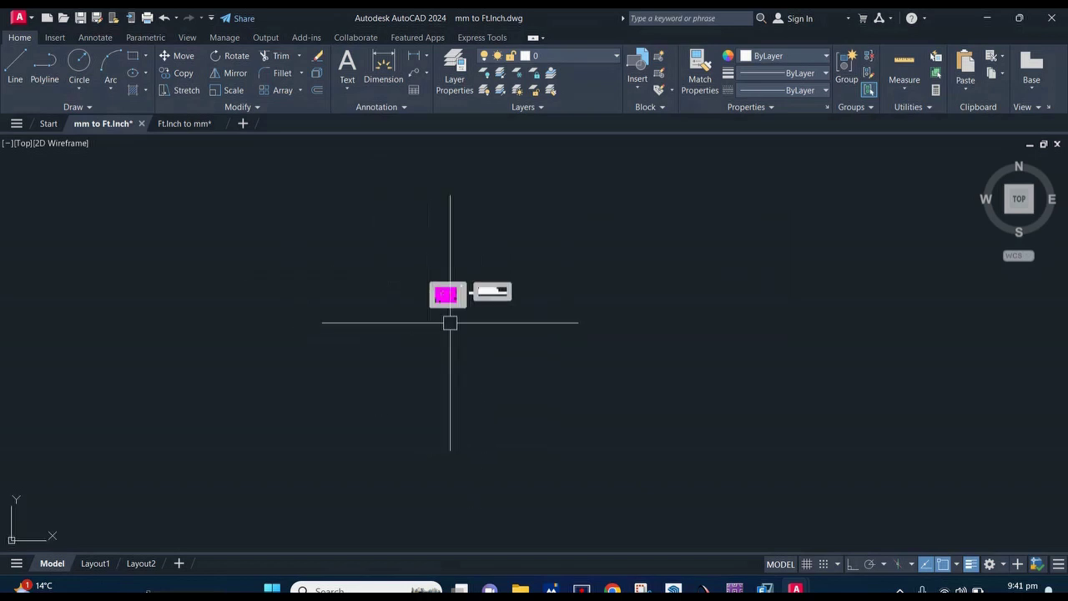
pyautogui.scroll(3, 448, 305)
pyautogui.scroll(3, 446, 298)
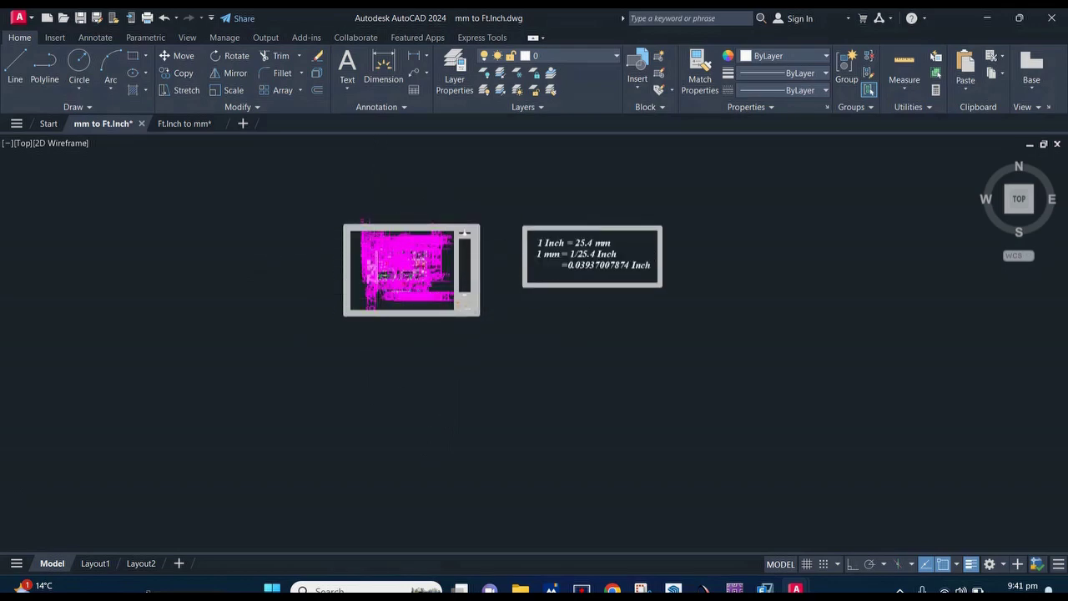
pyautogui.scroll(5, 377, 243)
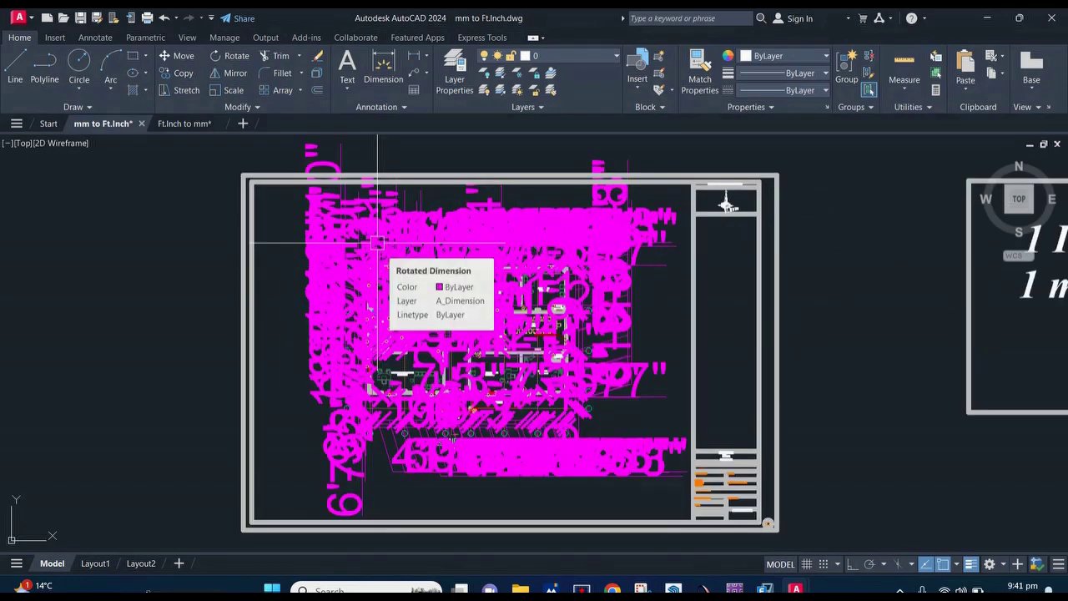
pyautogui.scroll(-2, 377, 243)
pyautogui.scroll(2, 377, 243)
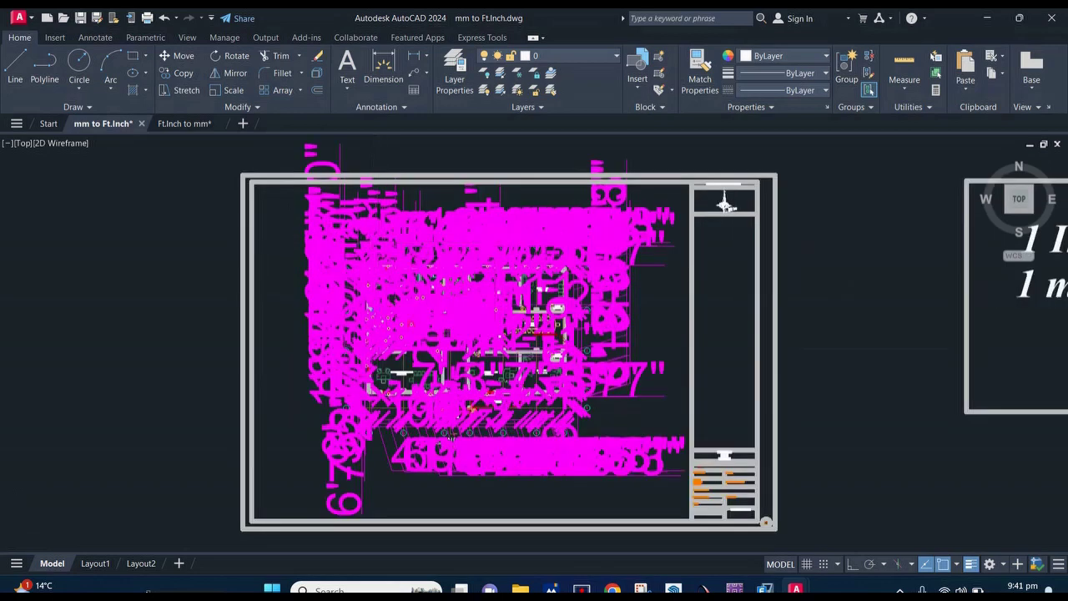
pyautogui.scroll(2, 392, 240)
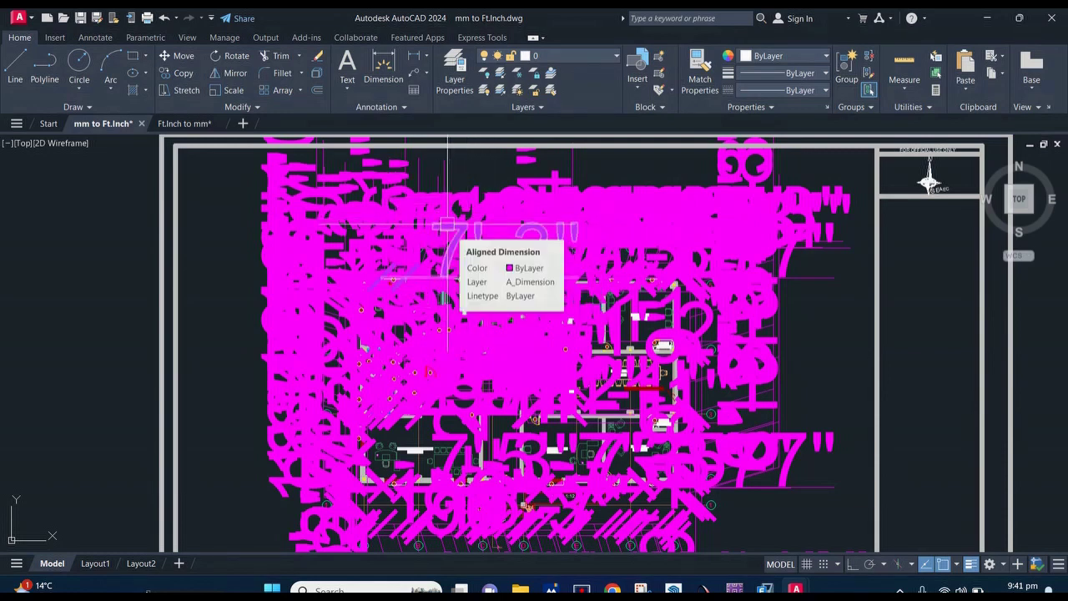
pyautogui.click(494, 264)
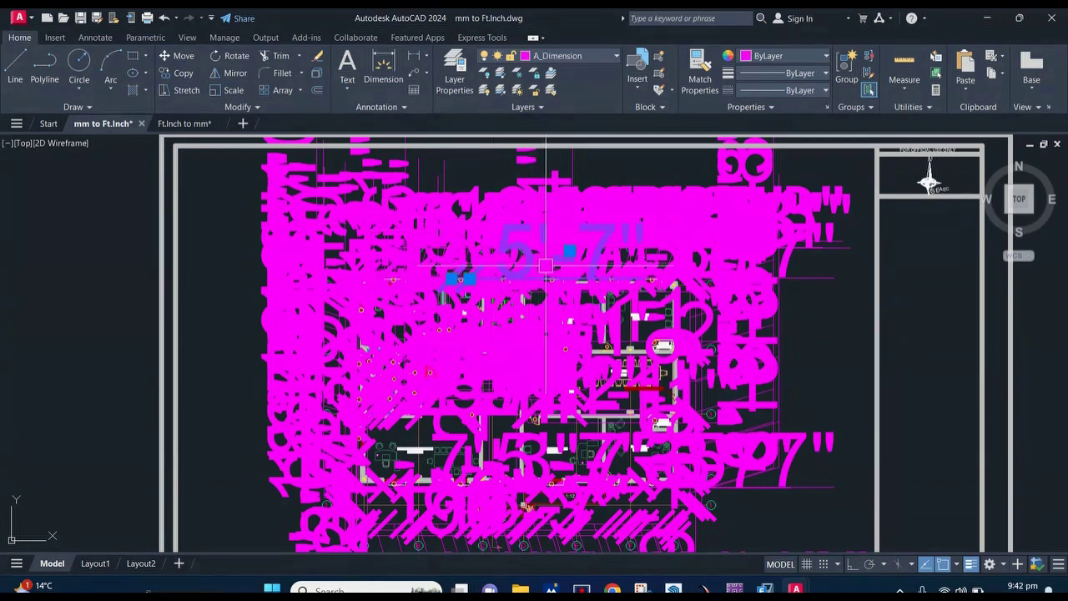
pyautogui.click(402, 106)
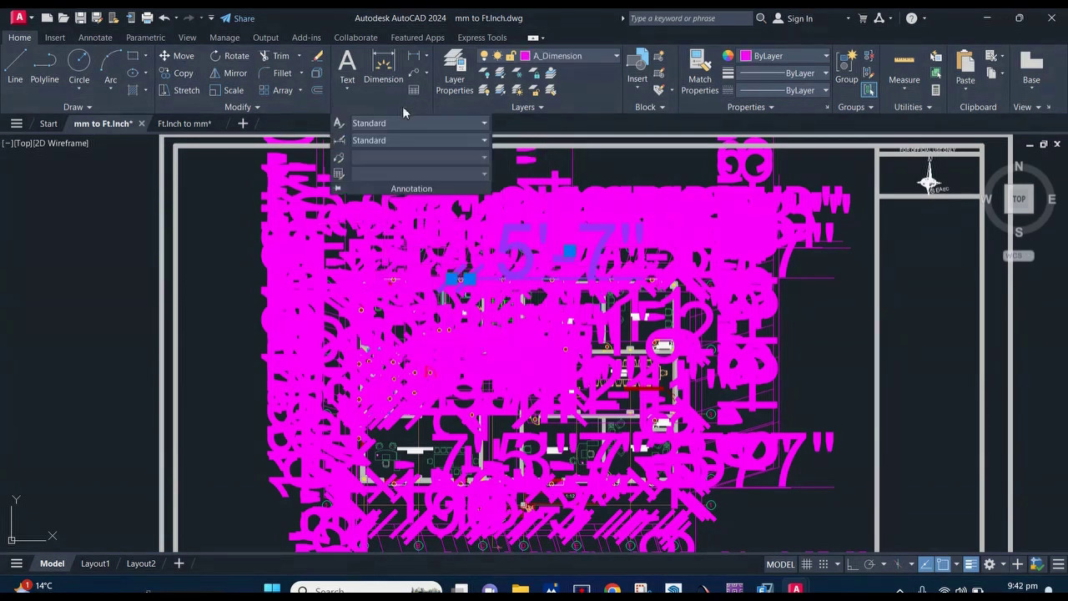
# Step: Set the Standard dimension style's text height to 7 instead of 16'-8"
pyautogui.click(340, 145)
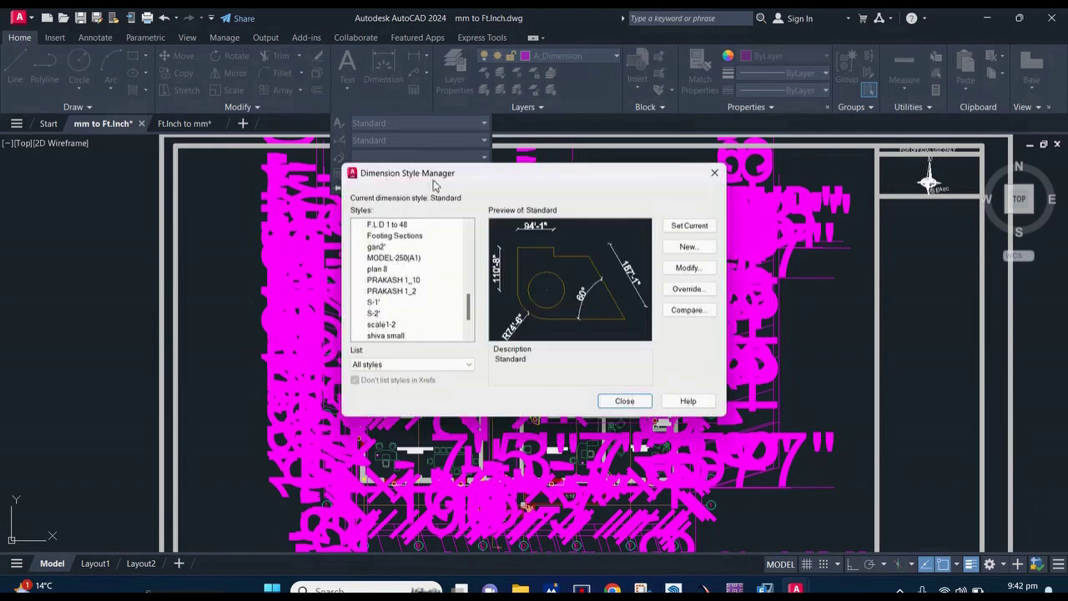
pyautogui.scroll(-2, 431, 292)
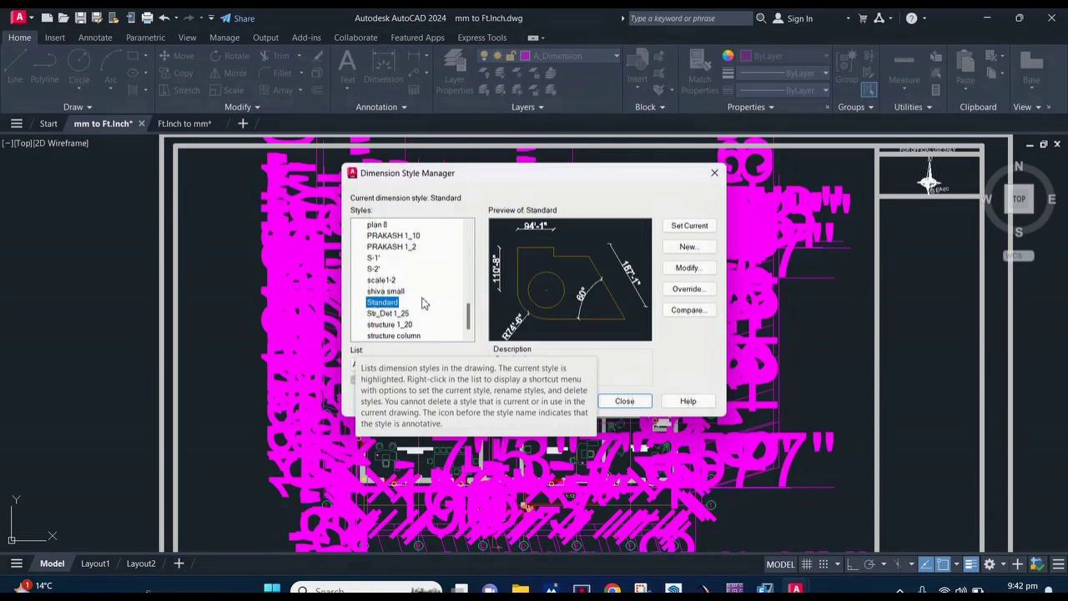
pyautogui.click(686, 268)
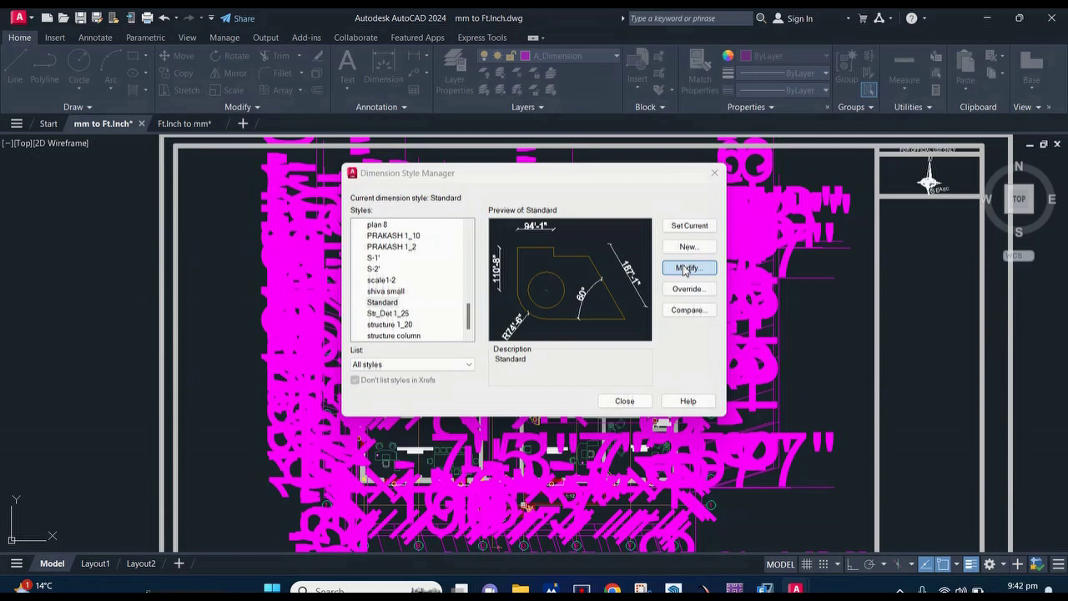
pyautogui.click(441, 147)
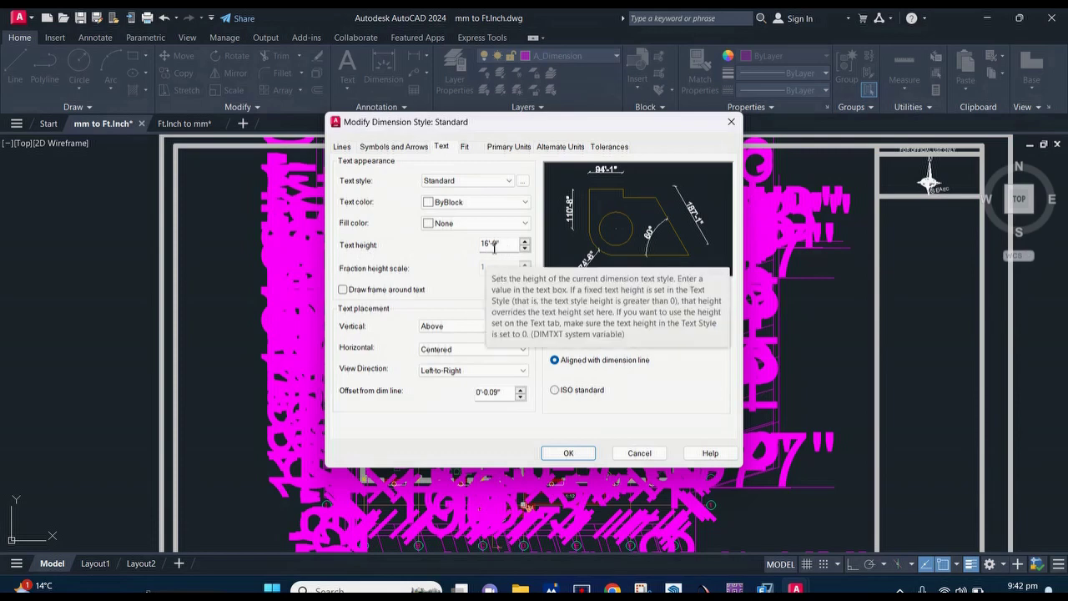
pyautogui.moveTo(509, 244); pyautogui.dragTo(478, 248)
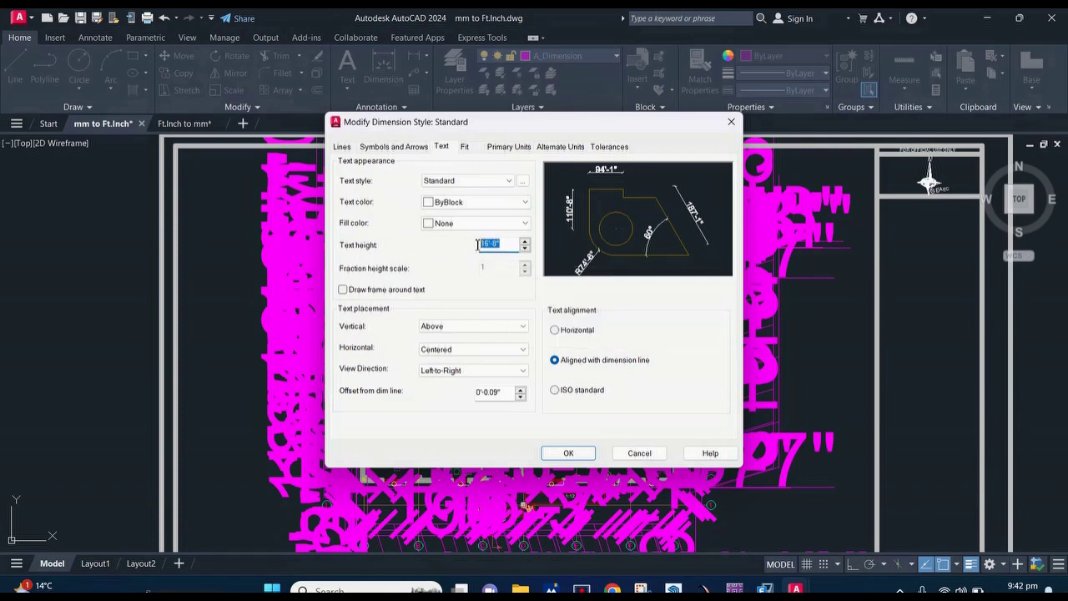
pyautogui.write('7')
pyautogui.click(568, 452)
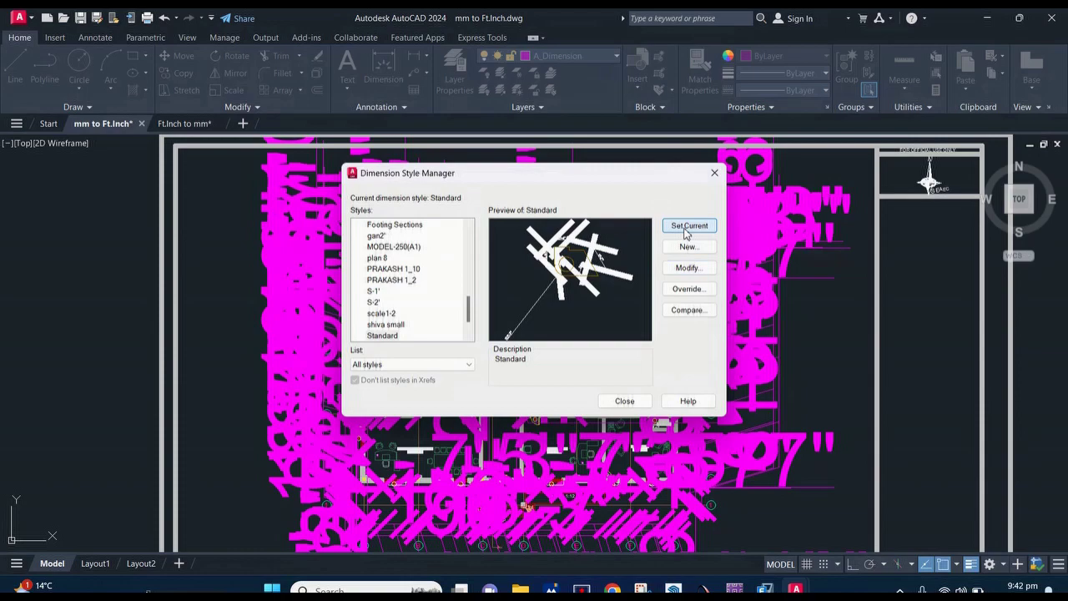
pyautogui.click(625, 401)
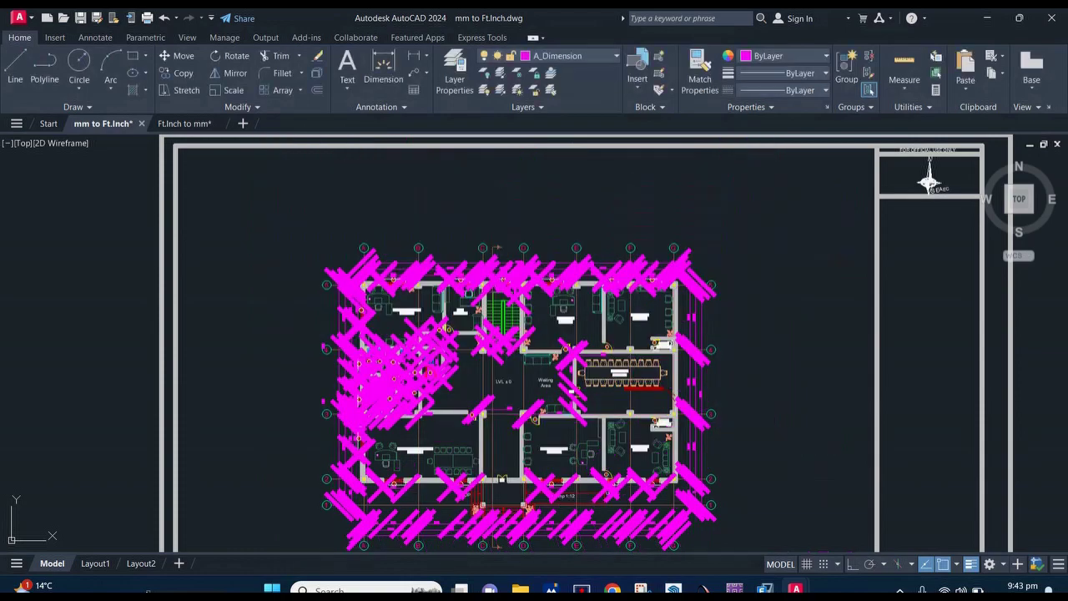
# Step: Zoom in and select the top dimension line to inspect the smaller text
pyautogui.scroll(5, 372, 217)
pyautogui.scroll(3, 395, 261)
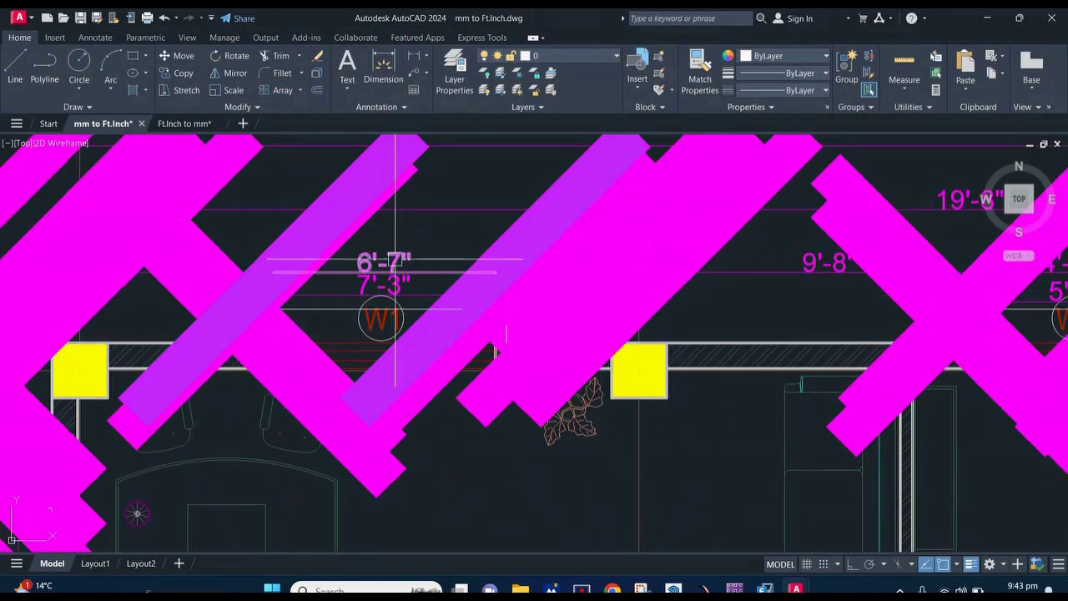
pyautogui.scroll(-5, 396, 261)
pyautogui.scroll(-3, 383, 267)
pyautogui.scroll(3, 386, 275)
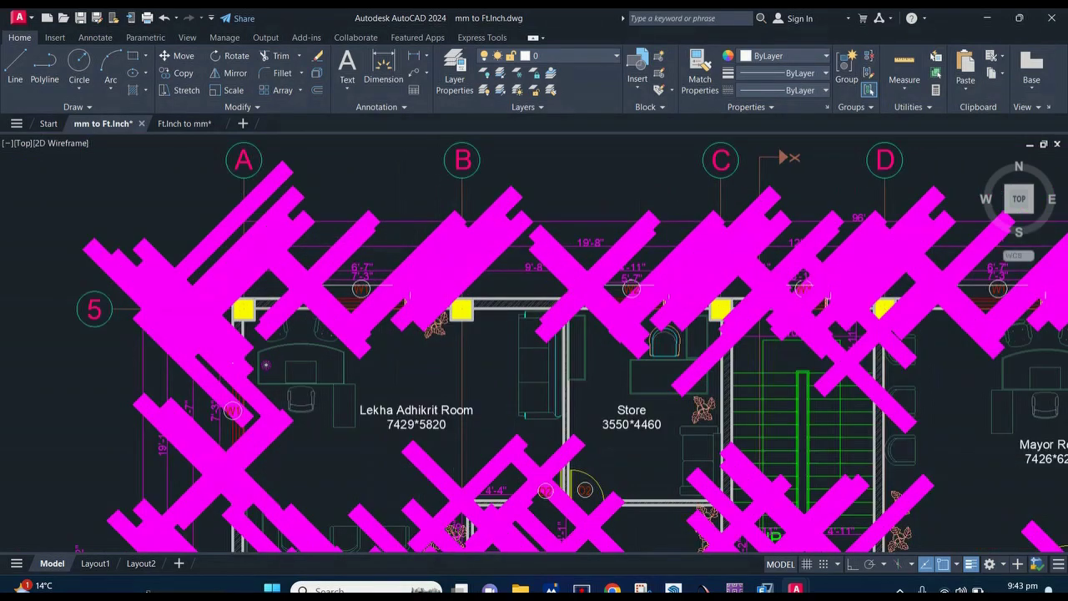
pyautogui.scroll(2, 451, 281)
pyautogui.click(375, 214)
# Step: Finish inspecting, clear the selection, and reopen the Dimension Style Manager
pyautogui.scroll(-4, 392, 221)
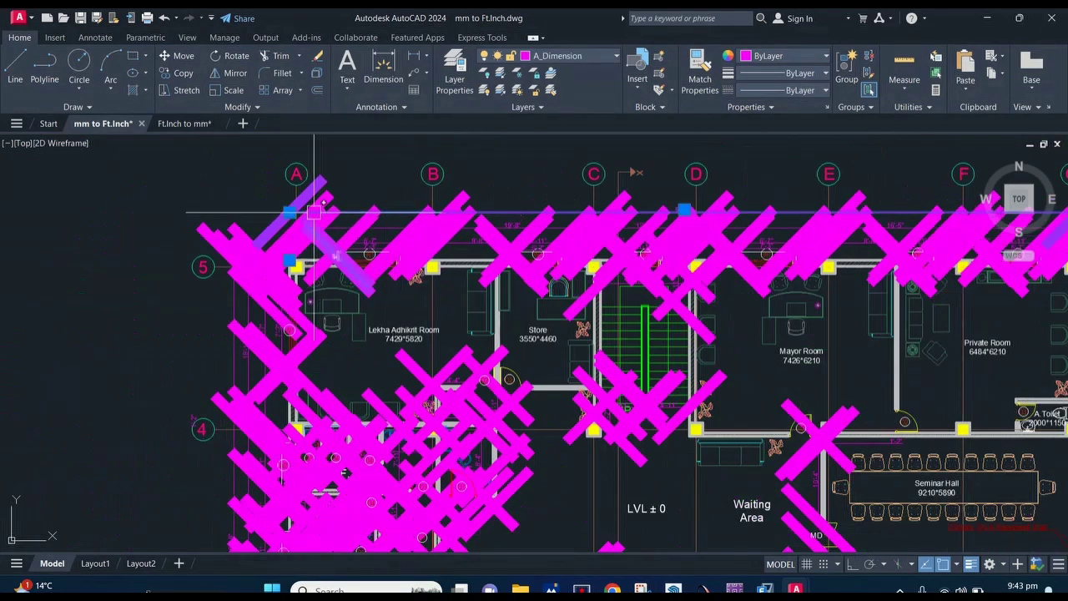
pyautogui.scroll(-3, 314, 213)
pyautogui.scroll(2, 584, 250)
pyautogui.scroll(2, 595, 214)
pyautogui.scroll(-2, 599, 217)
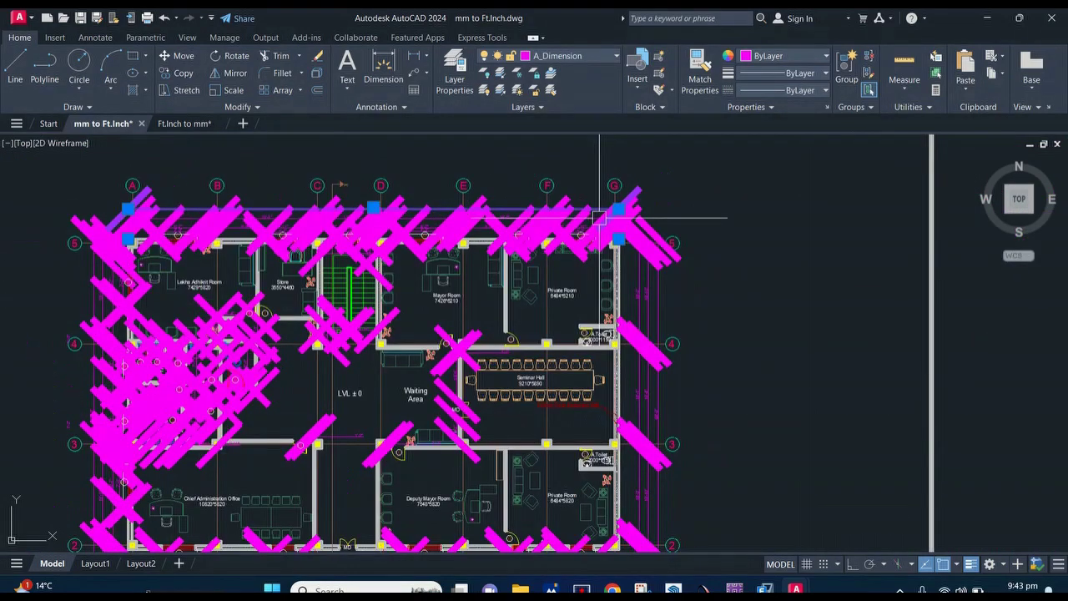
pyautogui.scroll(-2, 599, 215)
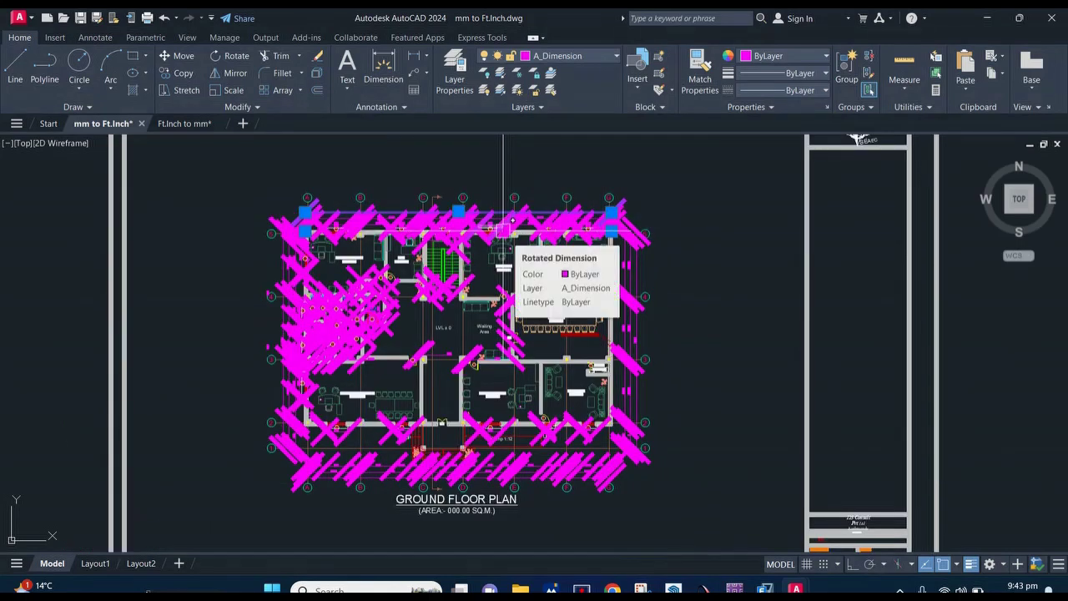
pyautogui.press('Escape')
pyautogui.click(403, 109)
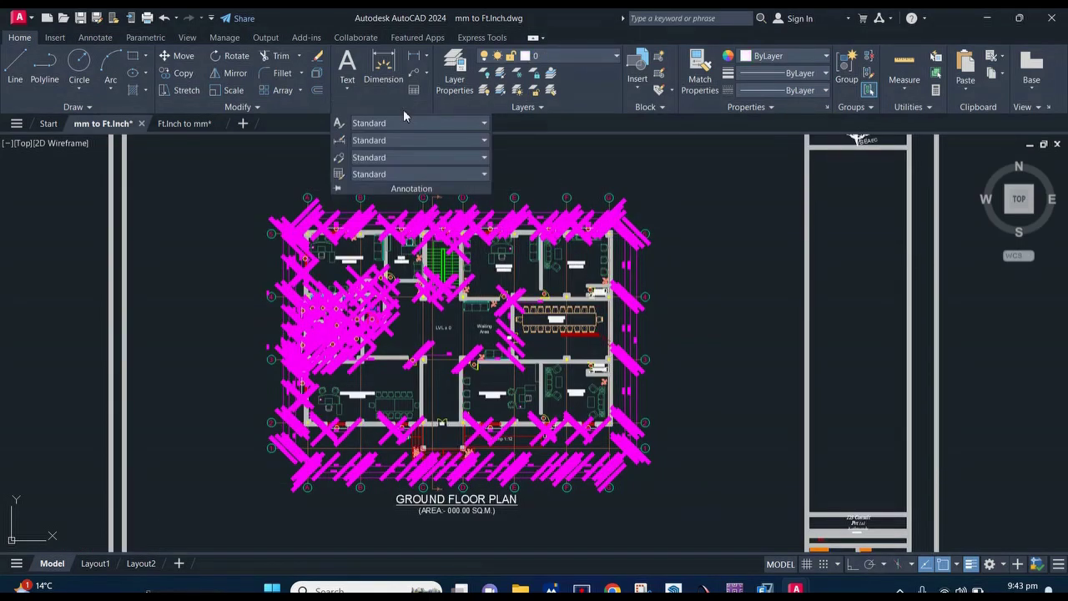
pyautogui.click(341, 141)
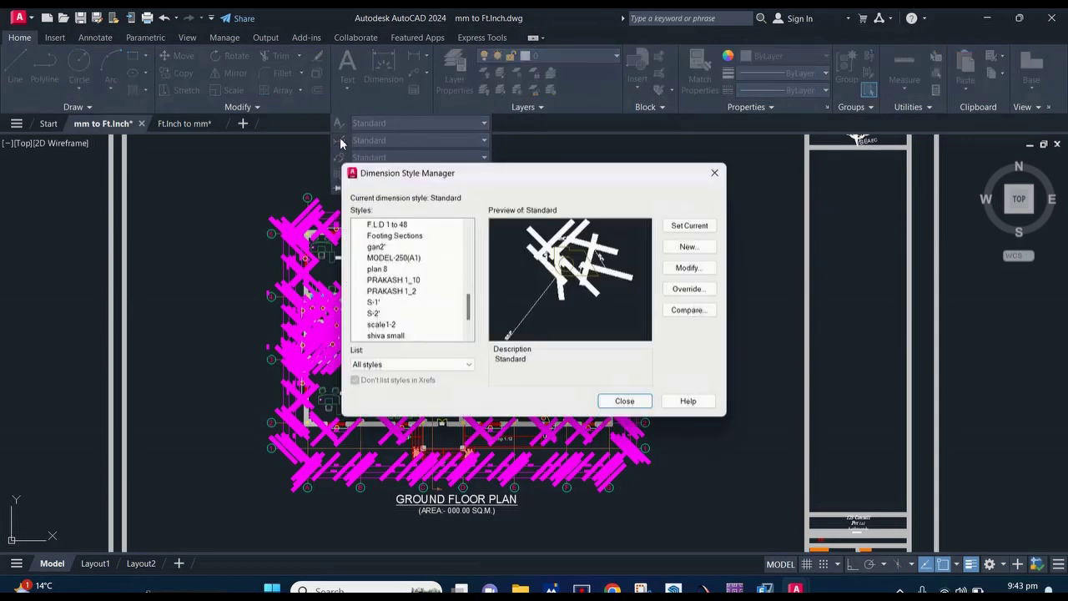
# Step: Set the Standard style's arrow size to 4 and make Standard the current style
pyautogui.click(692, 270)
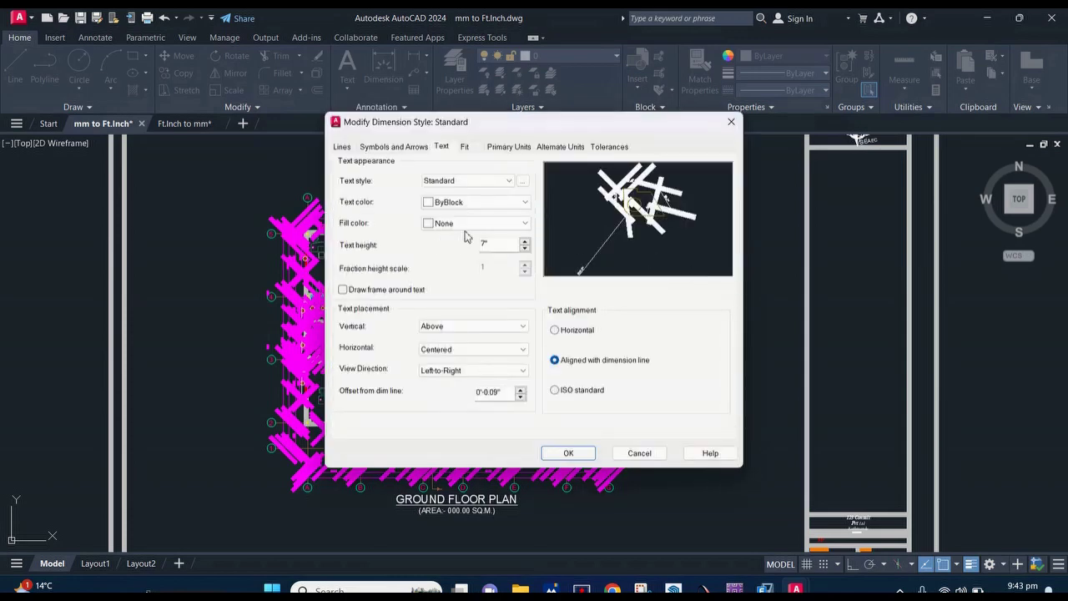
pyautogui.click(387, 147)
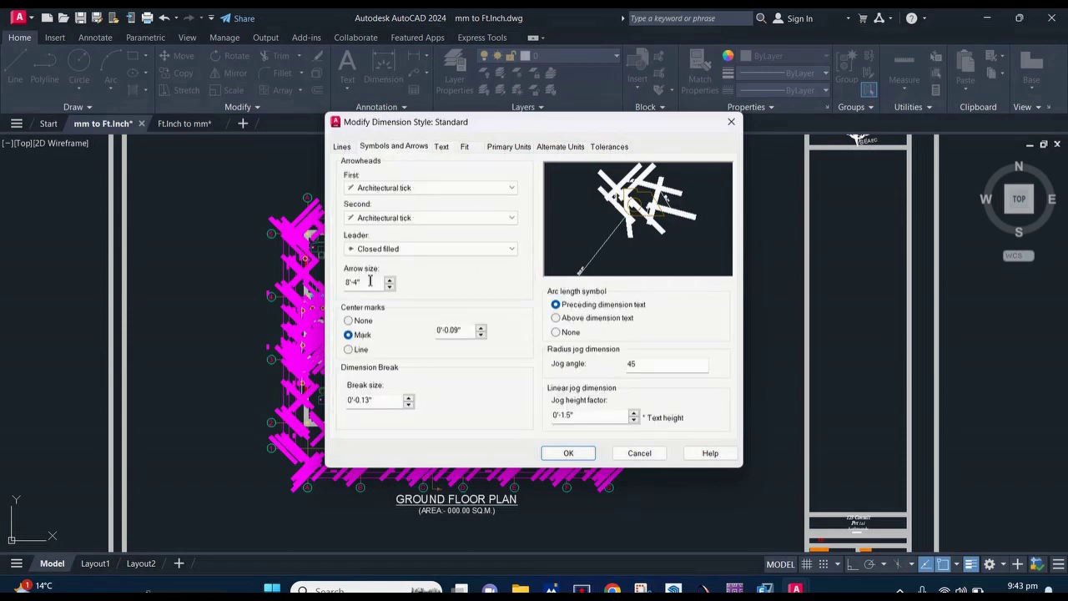
pyautogui.moveTo(370, 284); pyautogui.dragTo(344, 285)
pyautogui.write('4')
pyautogui.click(567, 454)
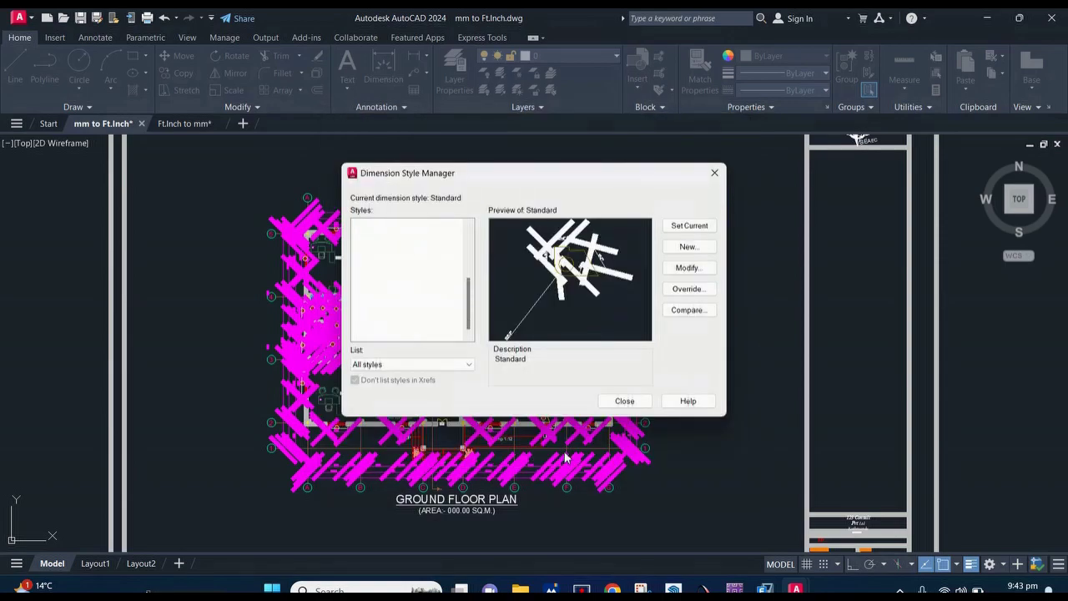
pyautogui.click(691, 227)
# Step: Apply the revised dimension style and zoom in on the top-left room's dimensions to check ticks and text
pyautogui.click(624, 401)
pyautogui.scroll(3, 388, 296)
pyautogui.scroll(6, 302, 221)
pyautogui.scroll(3, 313, 218)
pyautogui.scroll(2, 322, 215)
pyautogui.moveTo(325, 191); pyautogui.dragTo(324, 214, button='middle')
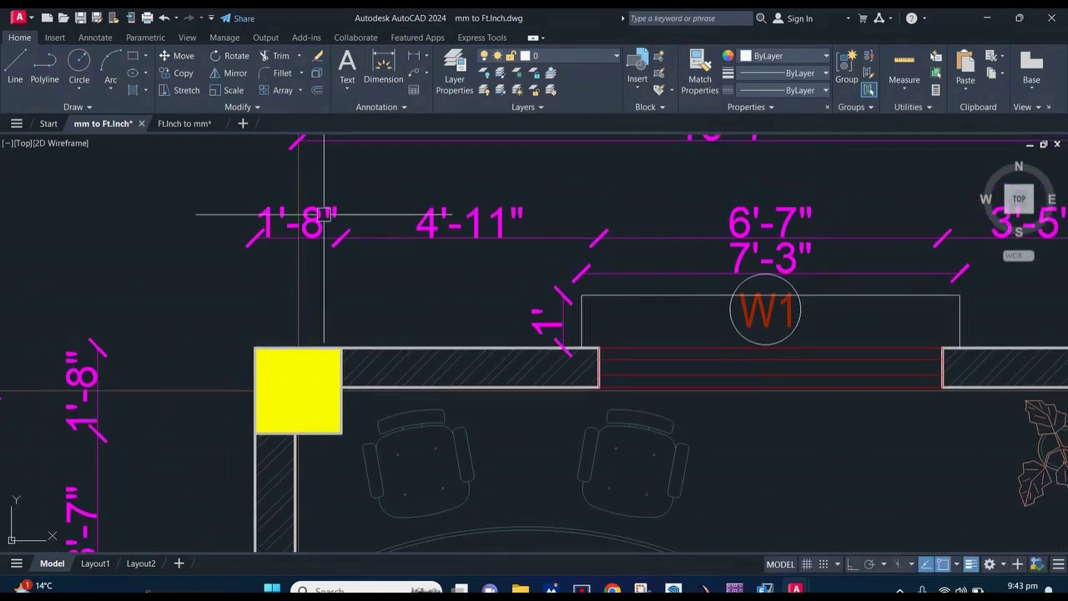
pyautogui.scroll(-4, 324, 214)
pyautogui.scroll(-4, 238, 227)
pyautogui.scroll(-3, 358, 162)
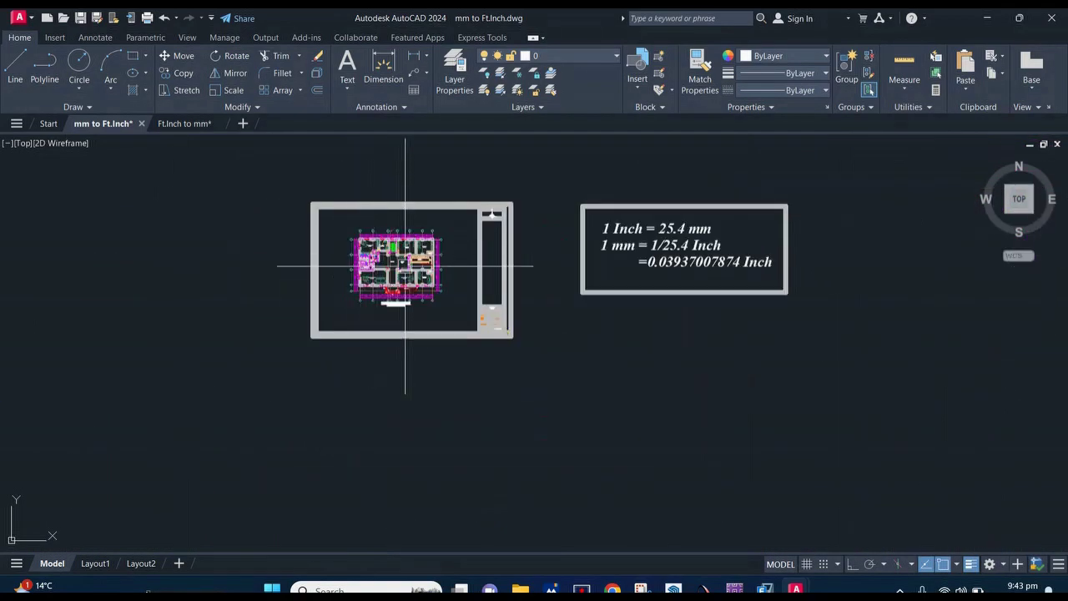
# Step: Review the updated dimensions across the whole floor plan
pyautogui.scroll(4, 384, 242)
pyautogui.scroll(3, 334, 175)
pyautogui.scroll(3, 329, 184)
pyautogui.scroll(2, 359, 201)
pyautogui.scroll(4, 401, 371)
pyautogui.scroll(3, 404, 376)
pyautogui.scroll(-1, 243, 352)
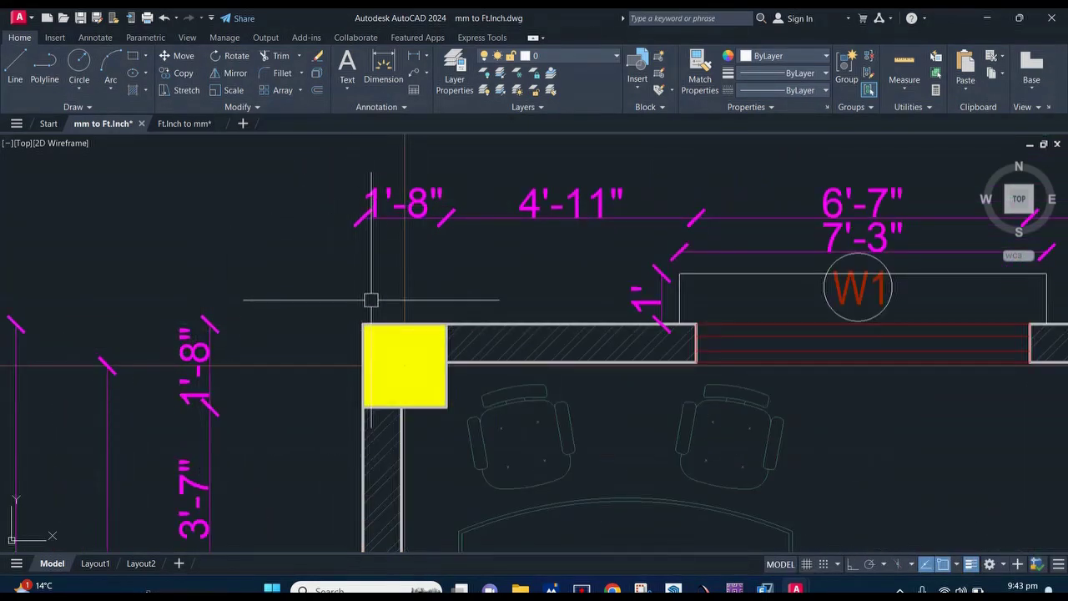
pyautogui.scroll(-2, 371, 299)
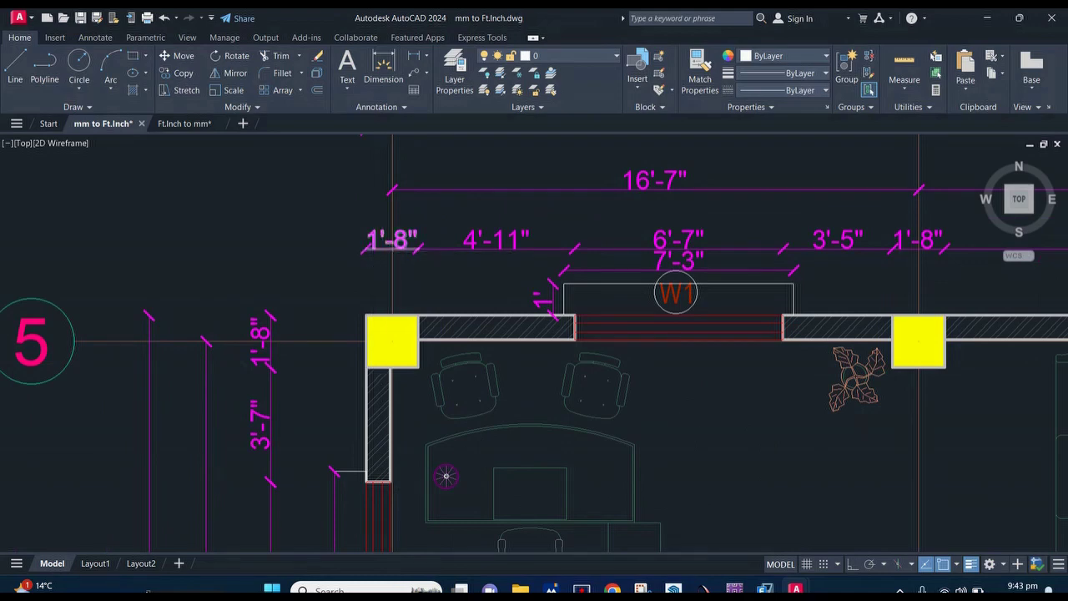
pyautogui.scroll(2, 380, 273)
pyautogui.scroll(-2, 413, 275)
pyautogui.scroll(-2, 409, 308)
pyautogui.moveTo(426, 296)
pyautogui.mouseDown(button='middle')
pyautogui.moveTo(406, 273)
pyautogui.moveTo(424, 218)
pyautogui.moveTo(403, 234)
pyautogui.mouseUp(button='middle')
pyautogui.scroll(-2, 406, 267)
pyautogui.scroll(-2, 393, 285)
# Step: Start the Line command and zoom toward the 1 mm = 0.03937007874 Inch conversion note
pyautogui.write('l')
pyautogui.press('Return')
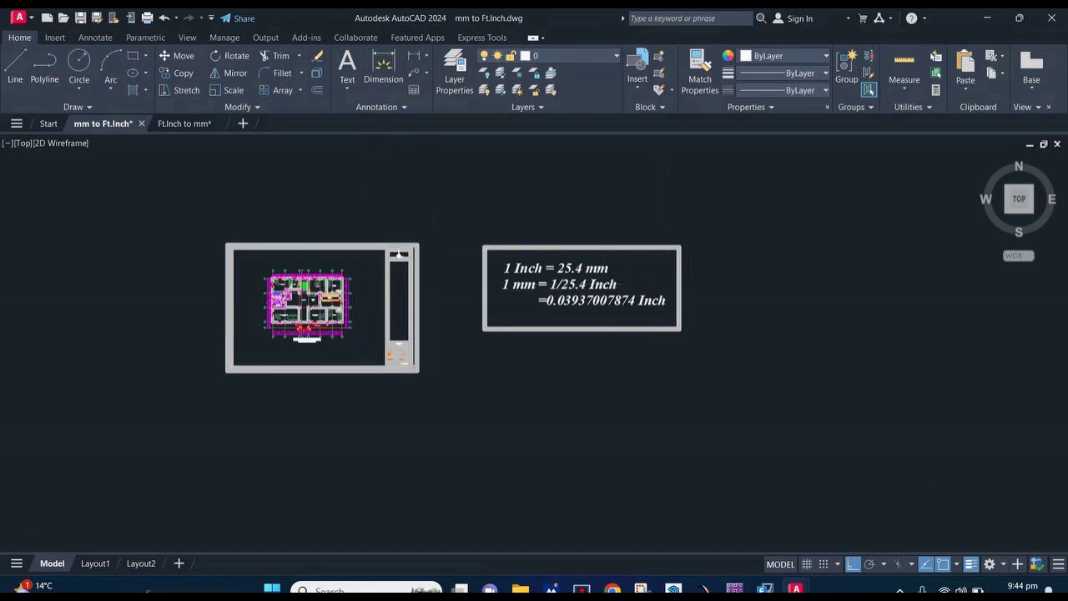
pyautogui.scroll(2, 667, 283)
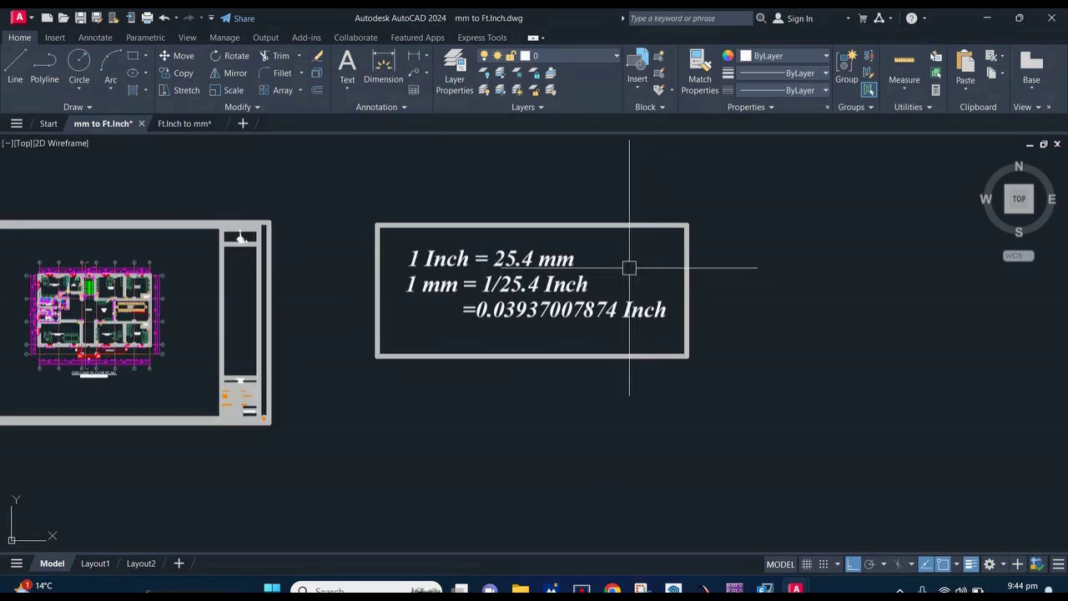